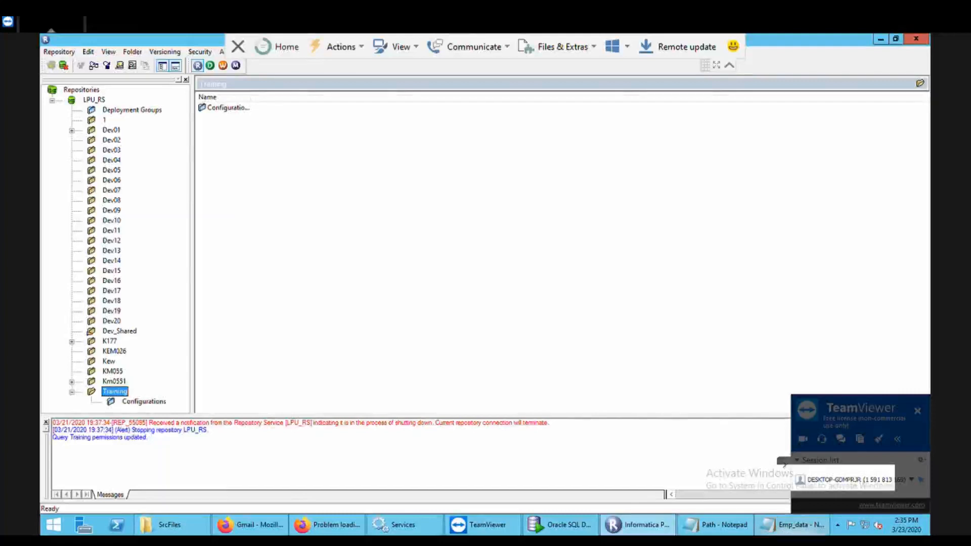
Step: Review the column headers and records of the Emp_data file in Notepad, and minimize it
mouse_move(793, 525)
click(814, 474)
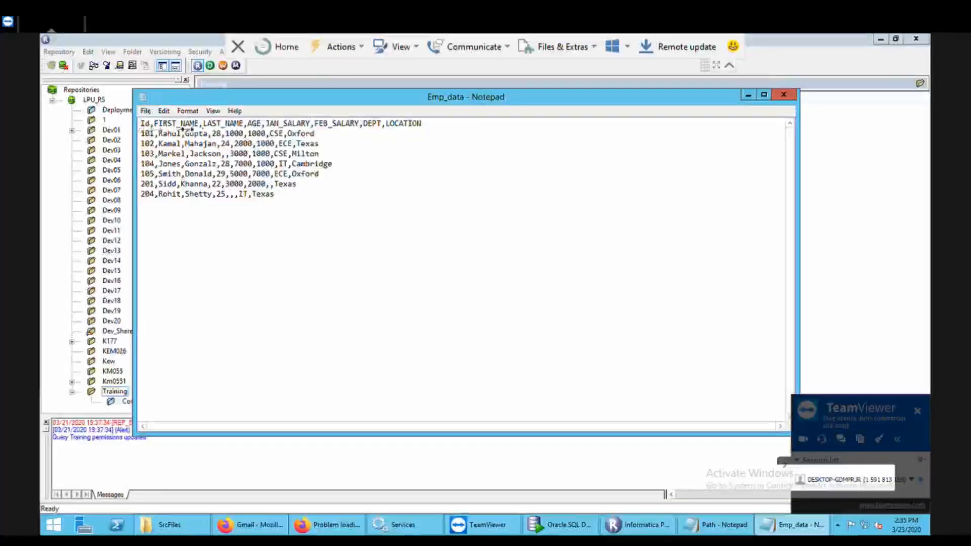
drag(134, 129, 194, 128)
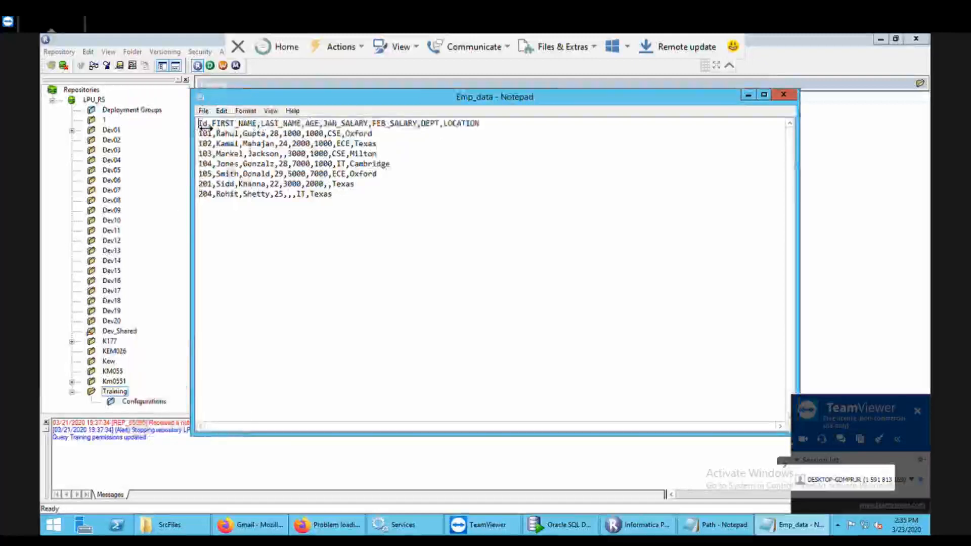
drag(199, 125, 495, 128)
click(495, 128)
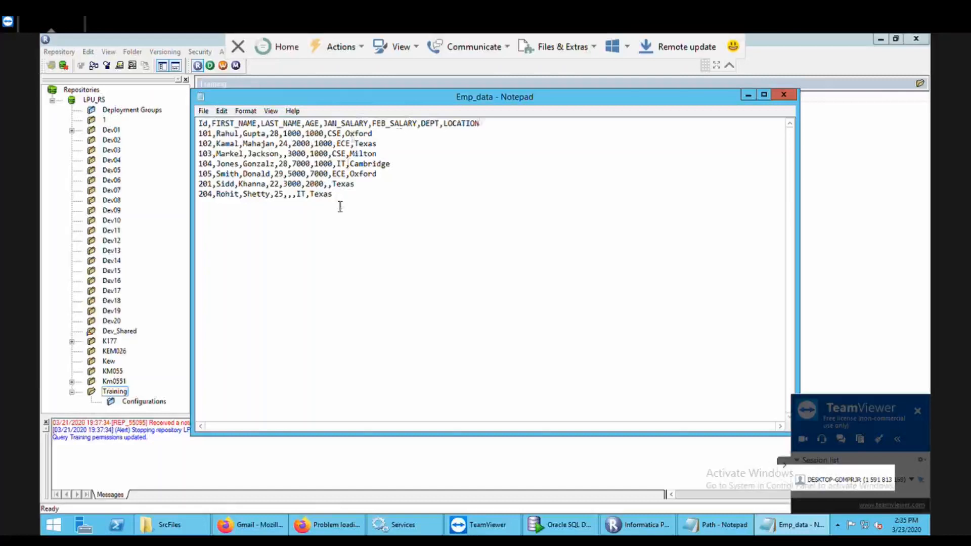
click(286, 202)
click(749, 95)
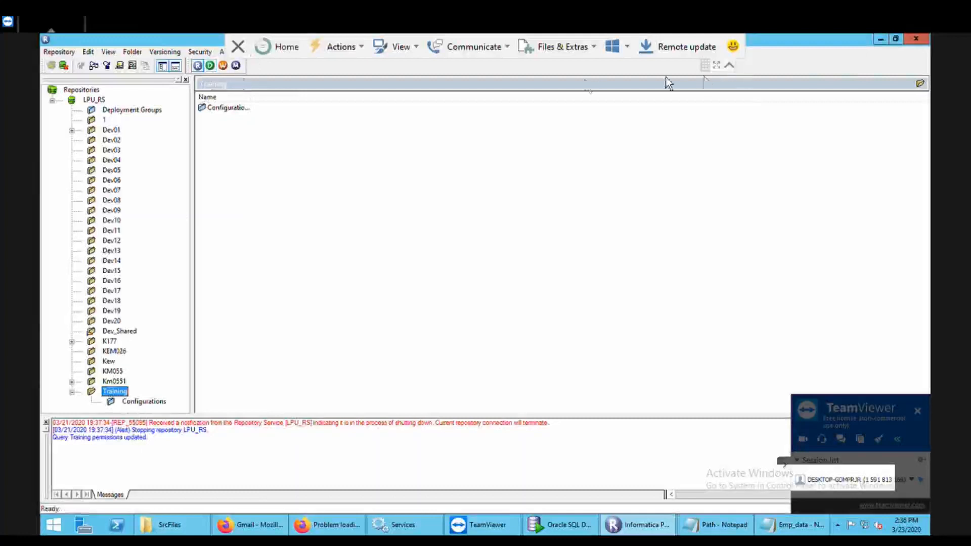
Step: Launch PowerCenter Designer, dismiss the startup tip, and collapse the Km0551 and K177 folders in the repository tree
click(210, 65)
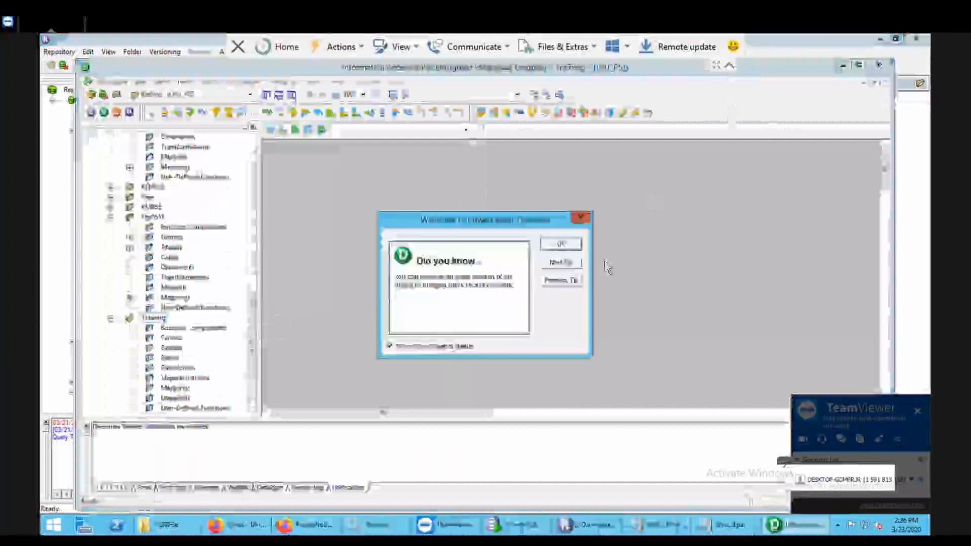
click(561, 245)
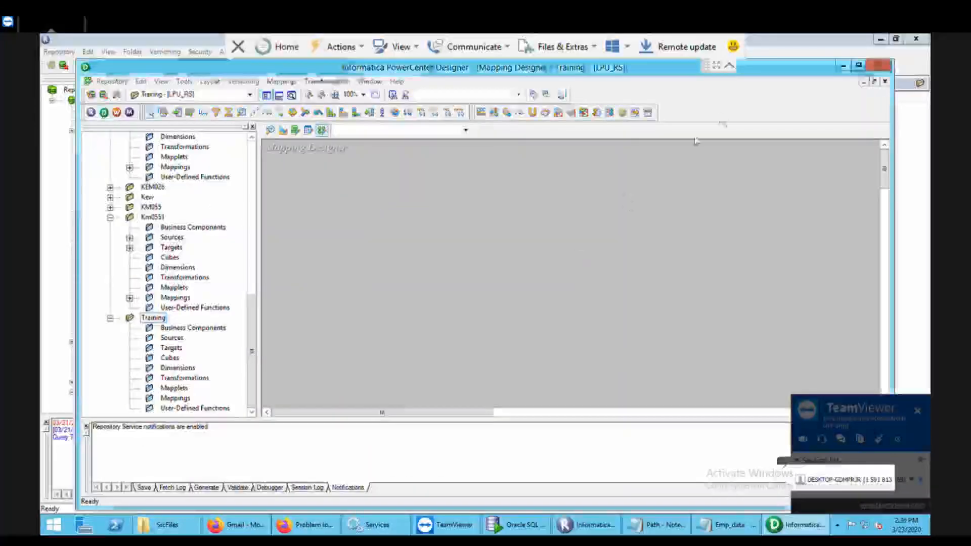
click(729, 66)
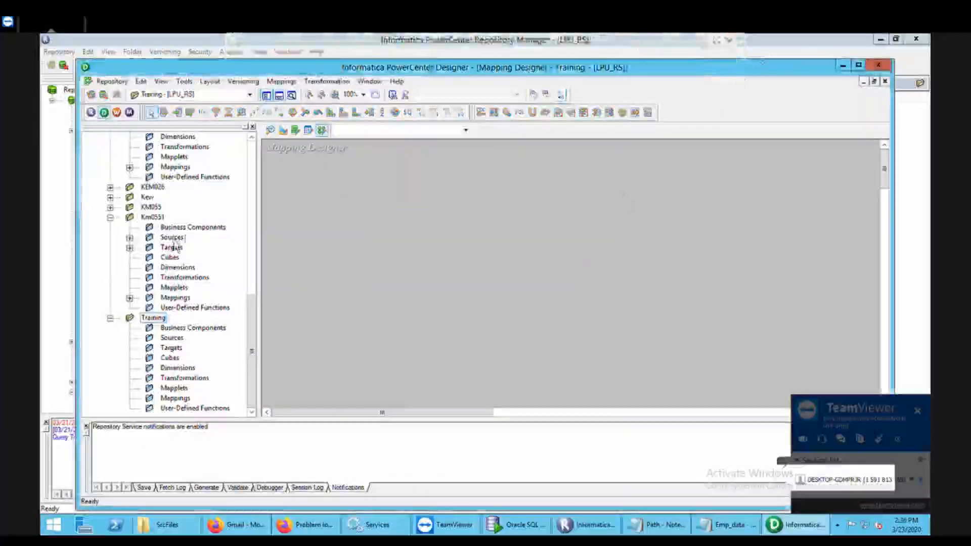
click(110, 217)
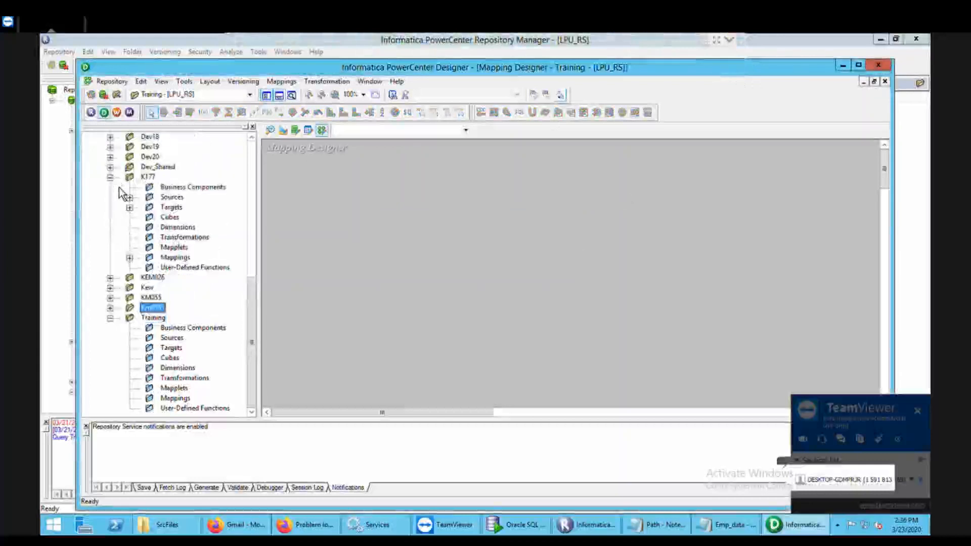
click(110, 178)
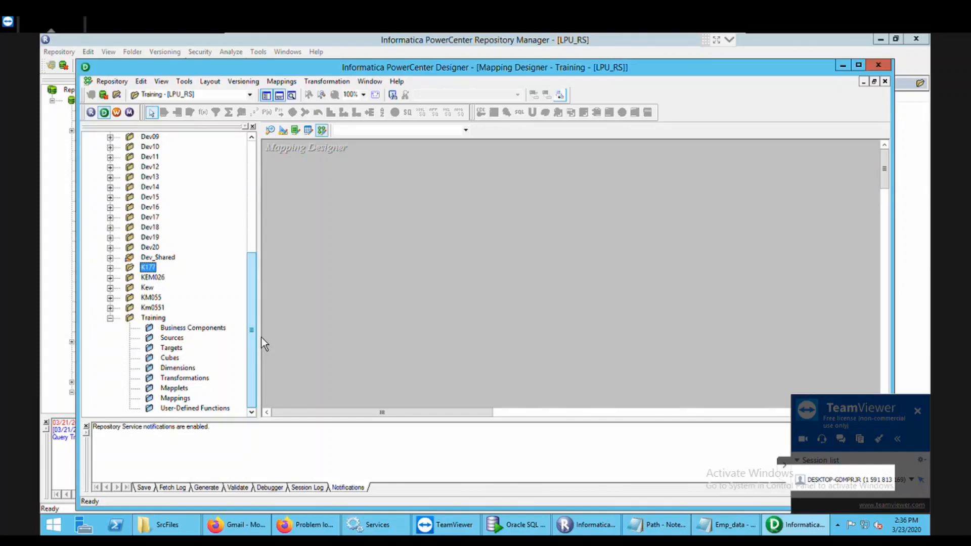
Step: Open the Source Analyzer for the Training folder
click(184, 81)
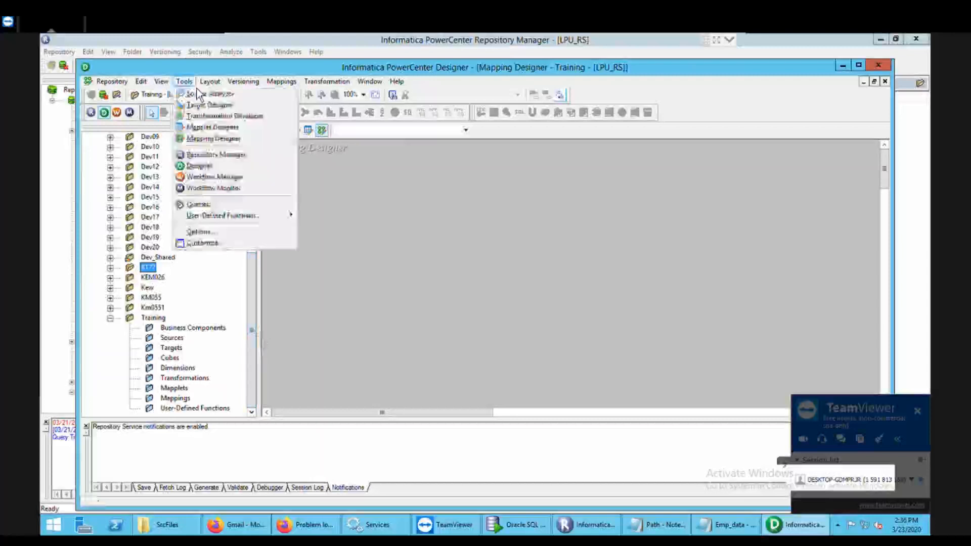
click(158, 320)
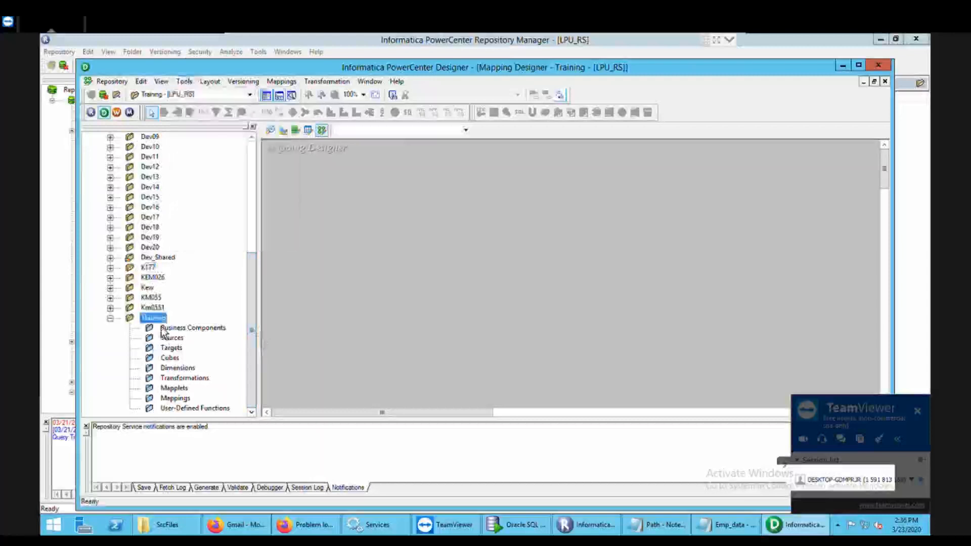
click(184, 81)
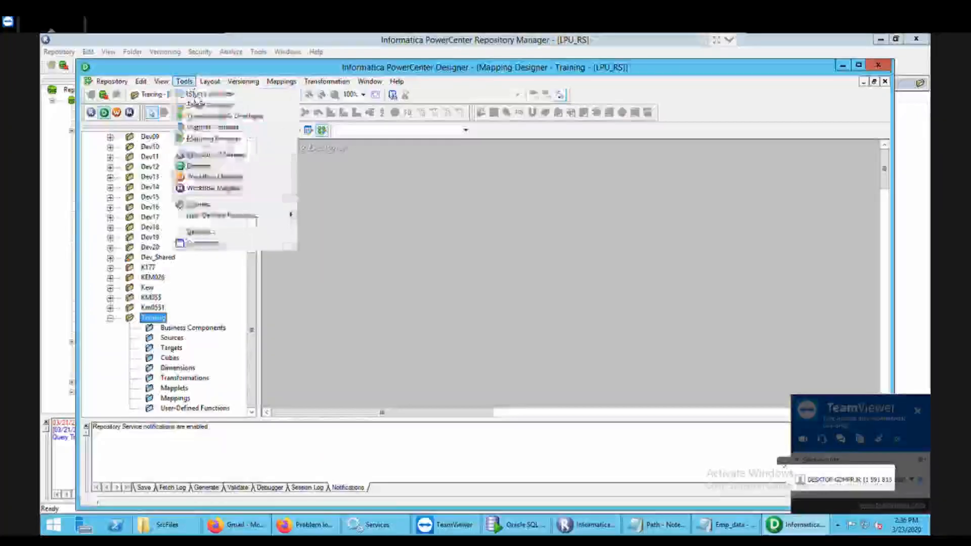
click(205, 95)
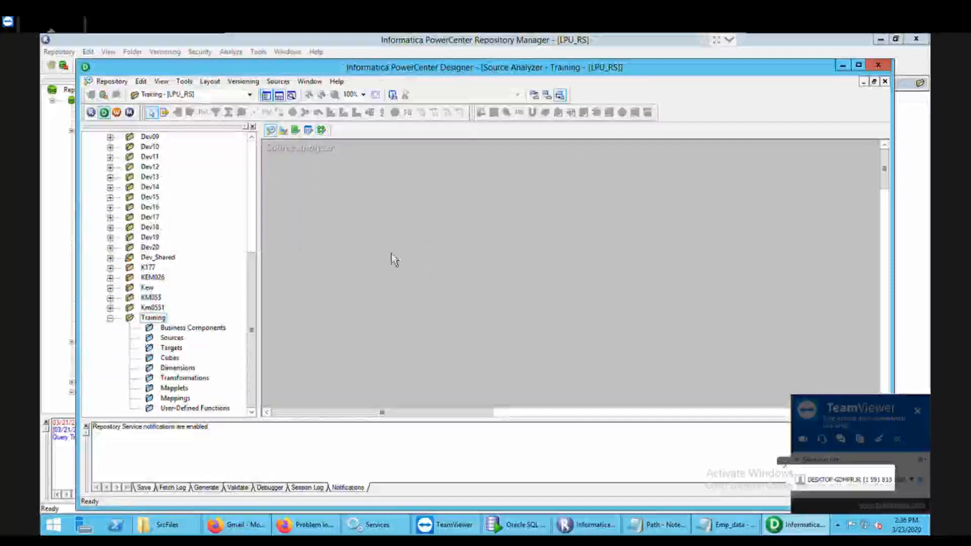
Step: Start a flat file source import, show all file types on the Desktop, and choose the Emp_data text file
click(278, 82)
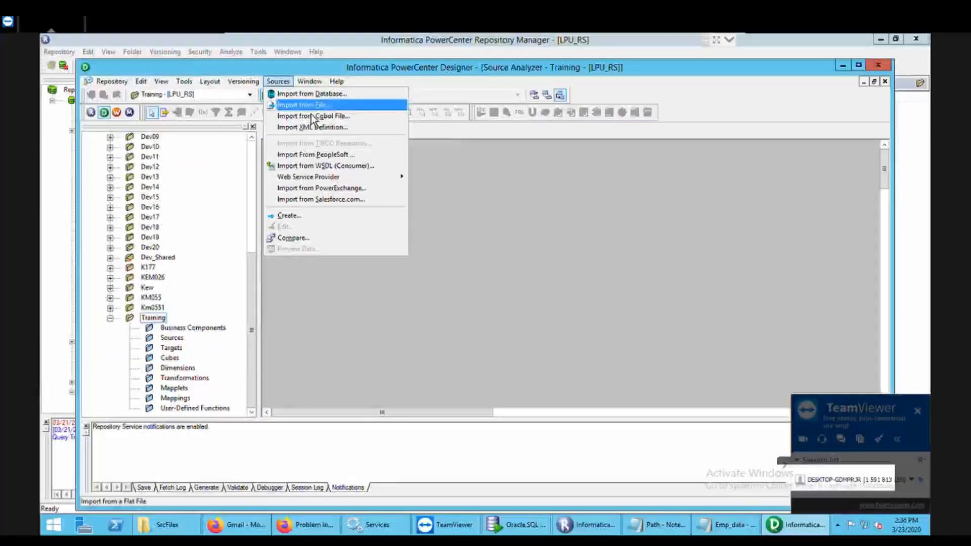
click(311, 107)
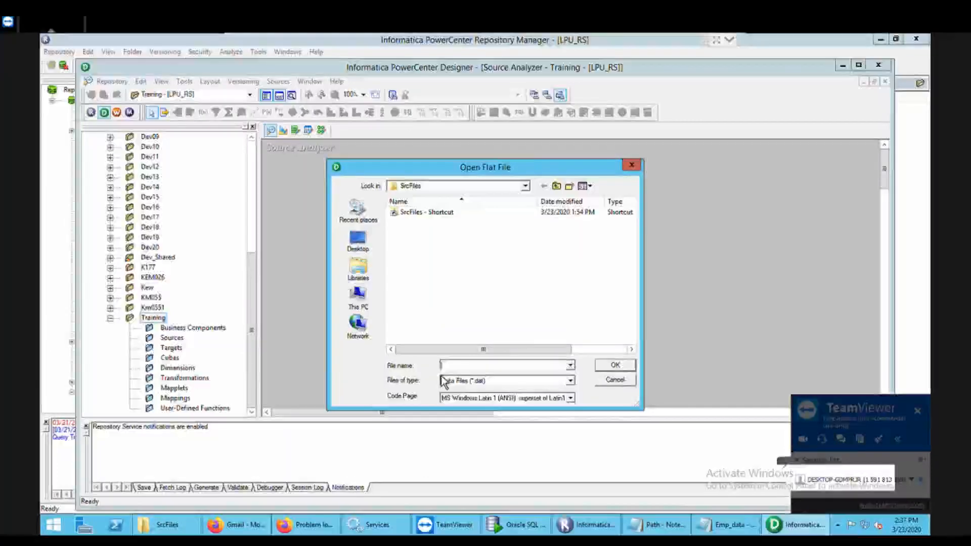
click(359, 246)
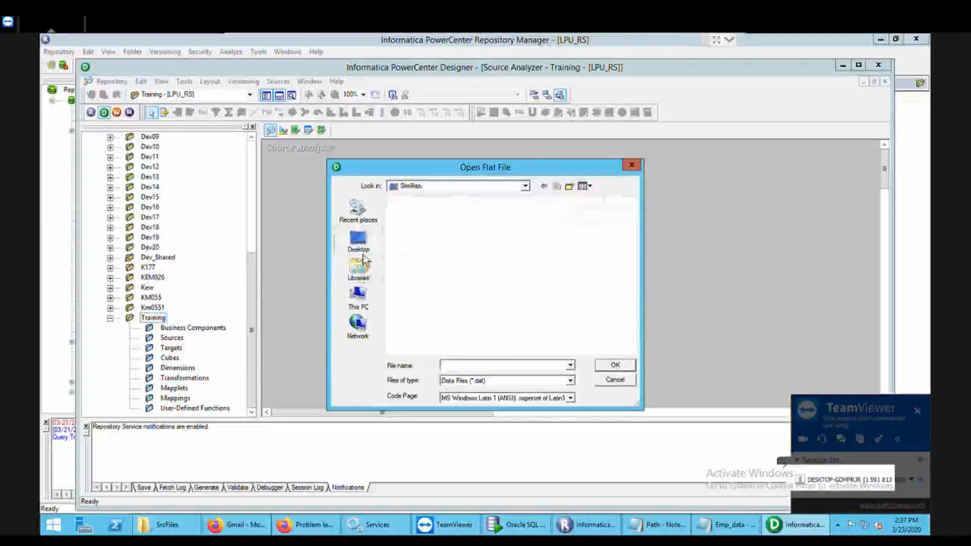
click(474, 382)
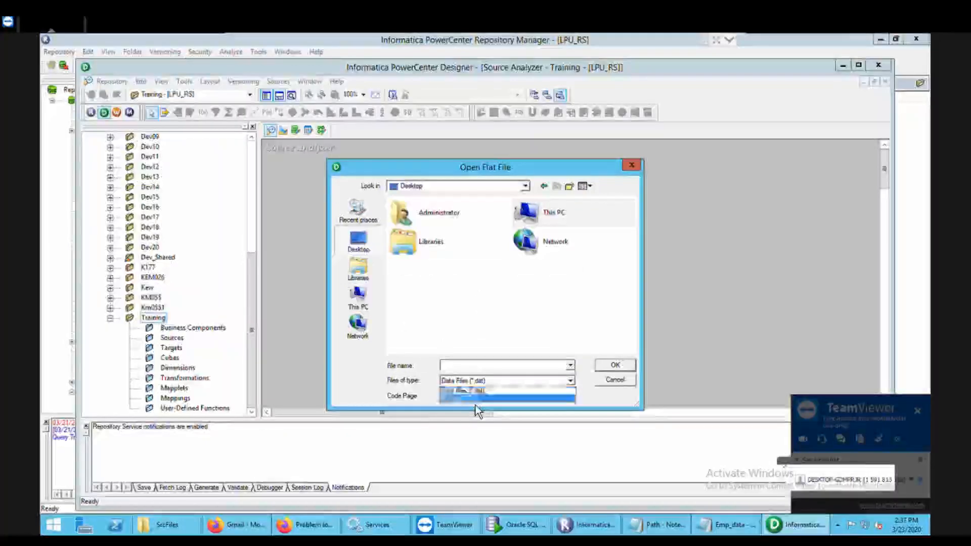
click(475, 399)
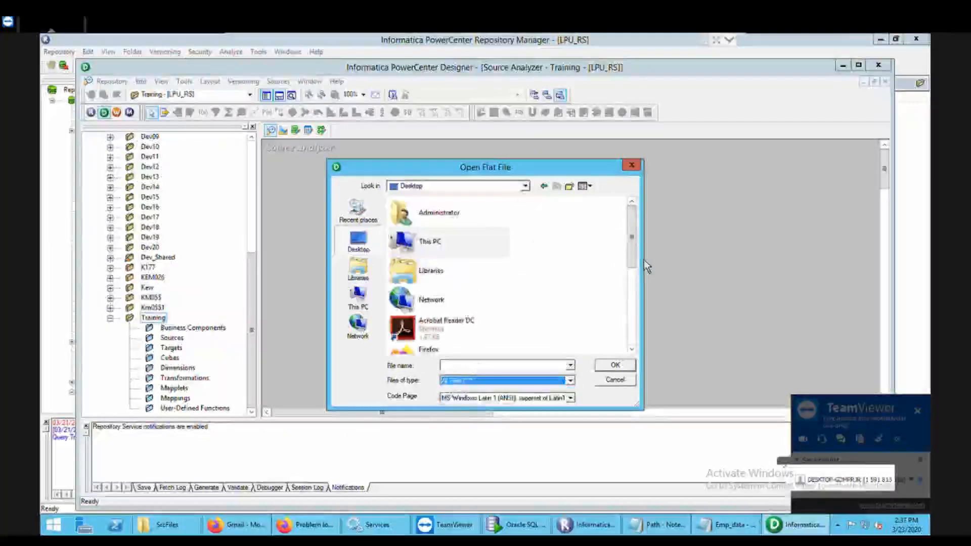
scroll(644, 304, down, 5)
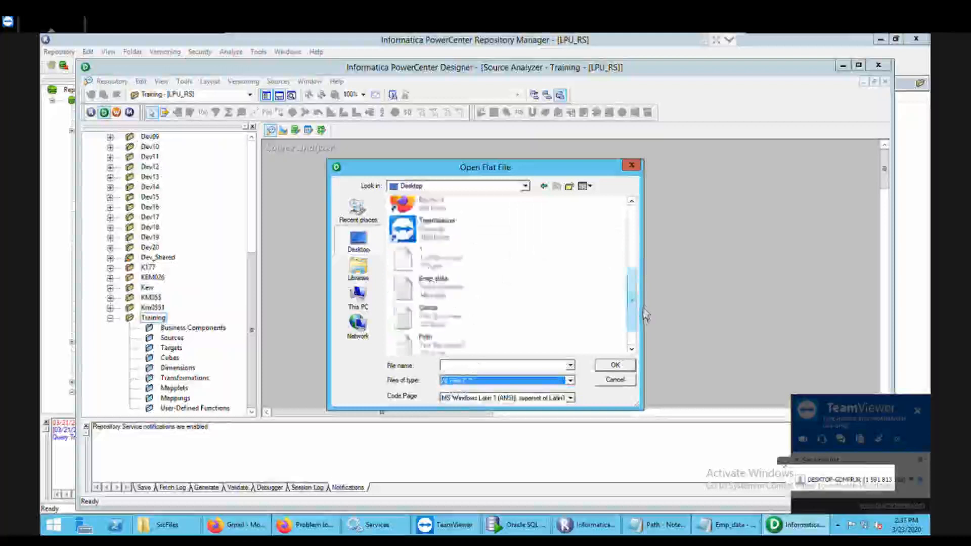
click(453, 293)
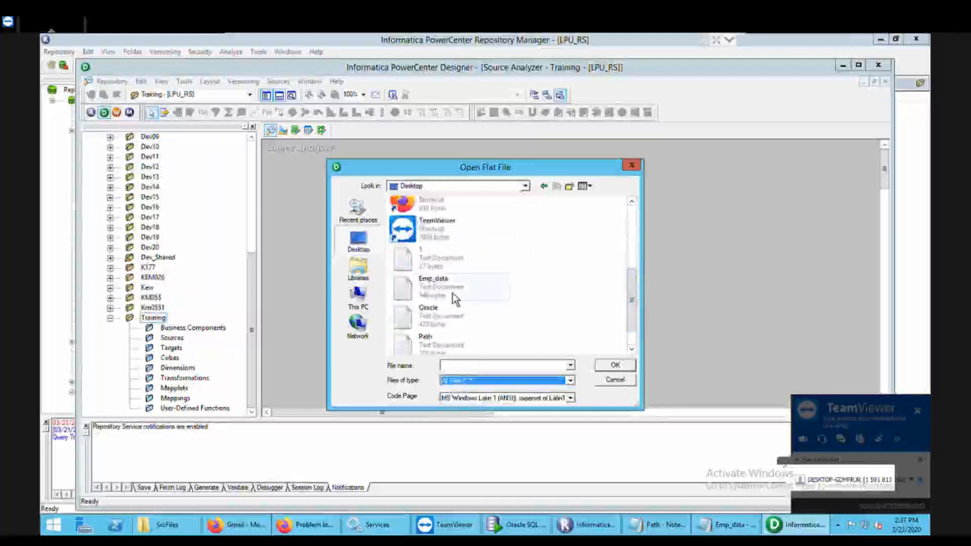
click(627, 368)
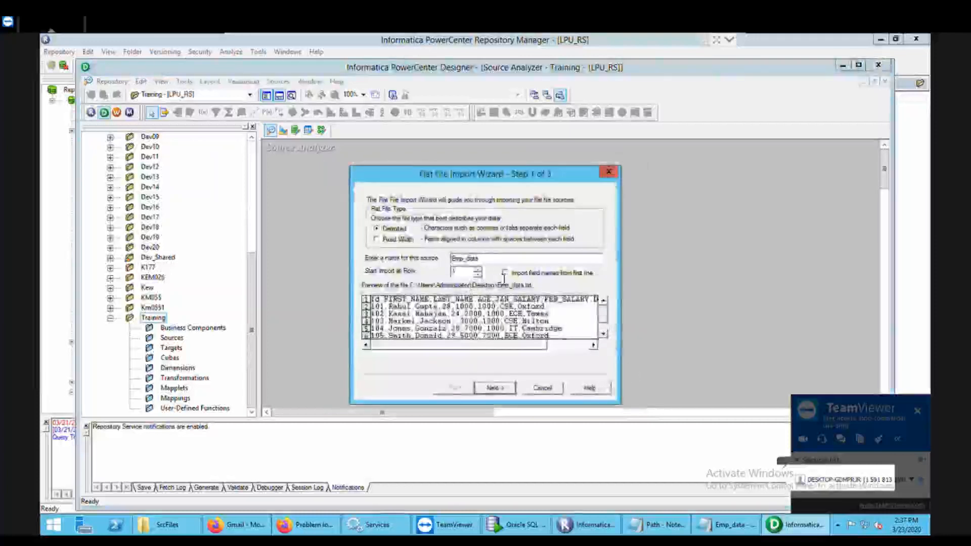
Step: Import Emp_data as a comma-delimited source with field names from the first line, and expand Training's Sources down to its FlatFile entries
click(513, 273)
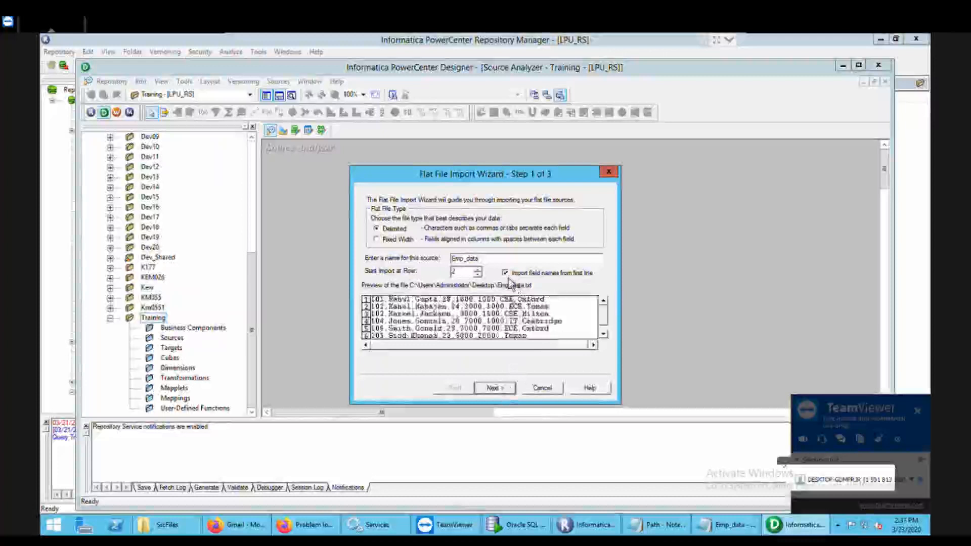
click(494, 389)
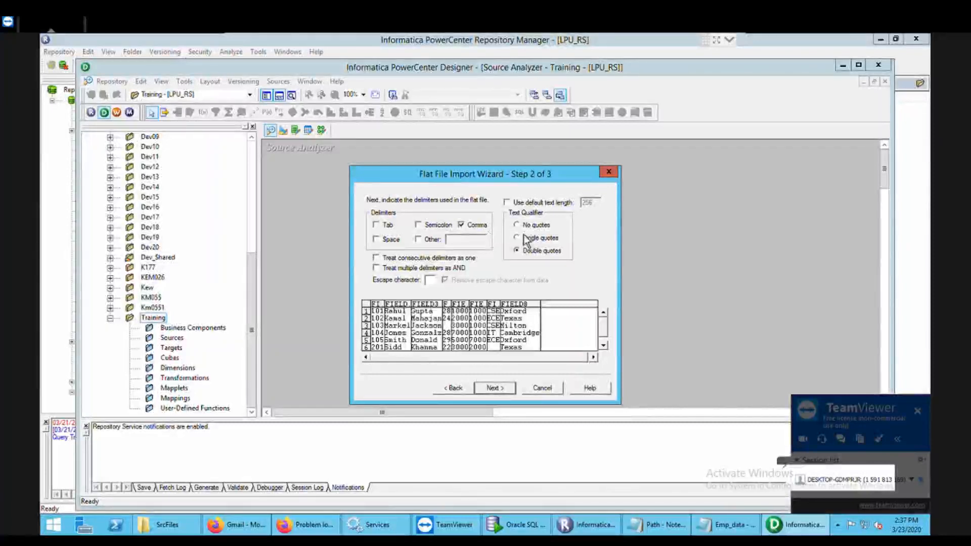
click(491, 393)
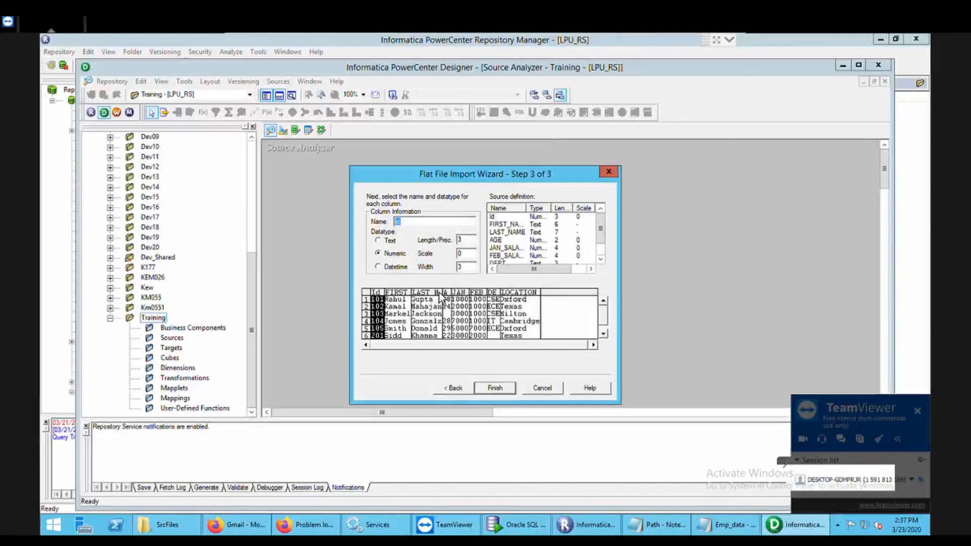
click(493, 393)
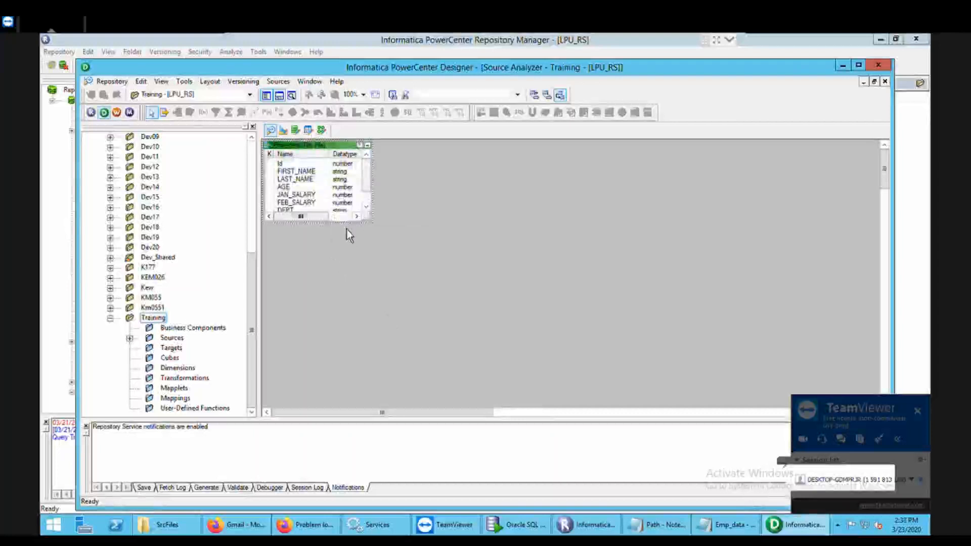
click(130, 338)
click(149, 349)
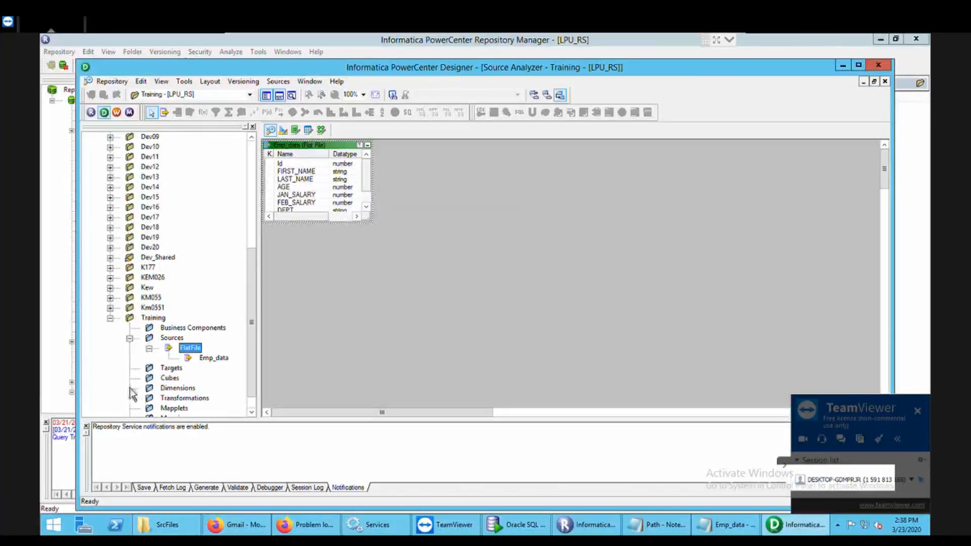
Step: Select the Training folder's Targets node and open the Target Designer
click(173, 371)
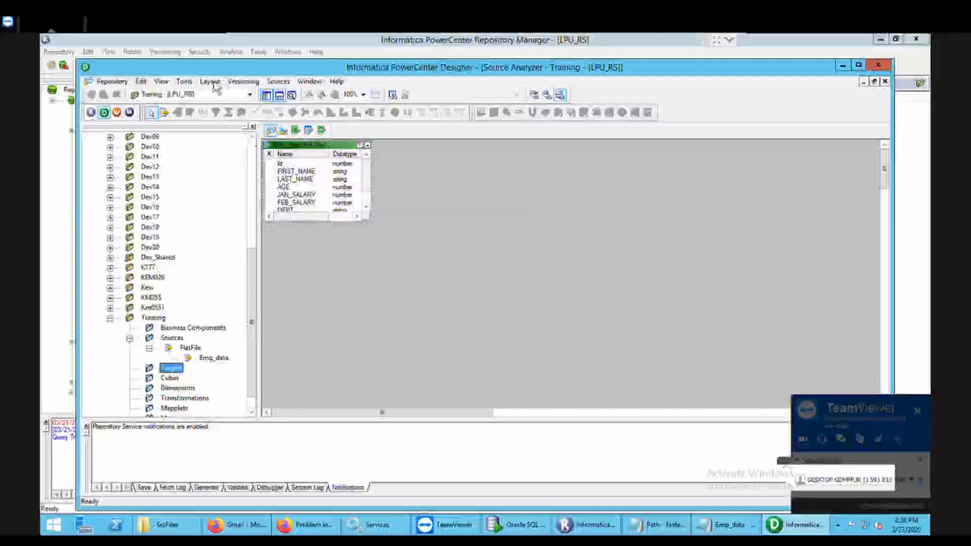
click(184, 82)
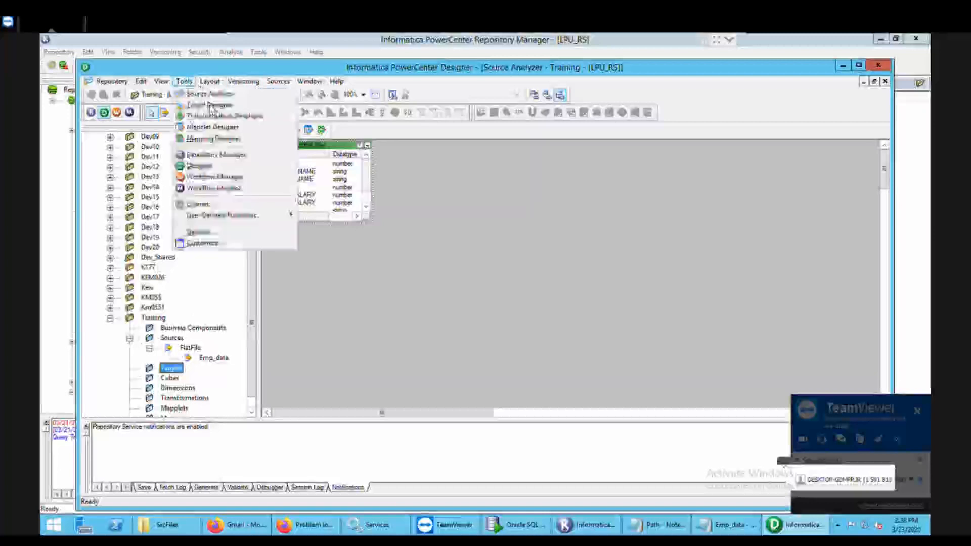
click(215, 105)
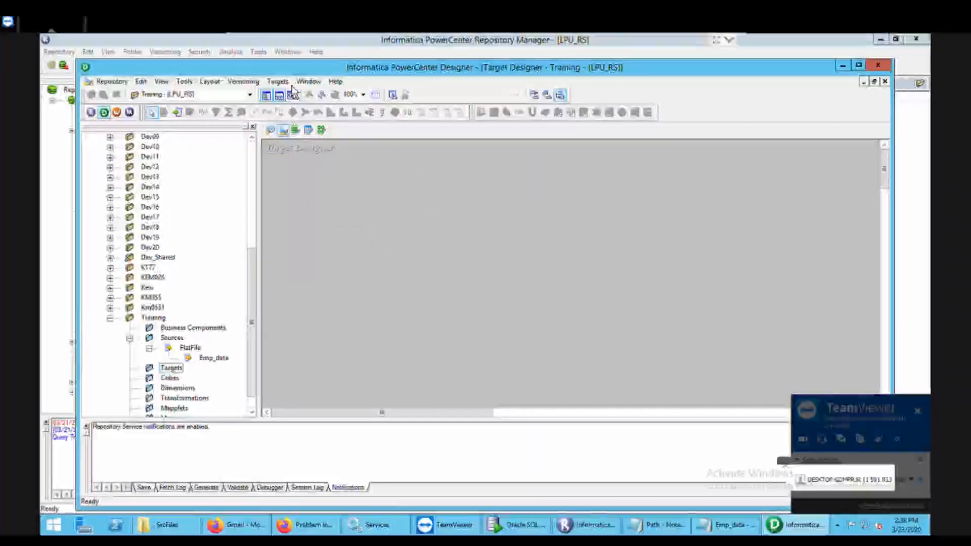
Step: Start a flat file target import, show all file types on the Desktop, and choose the Emp_data text file
click(278, 81)
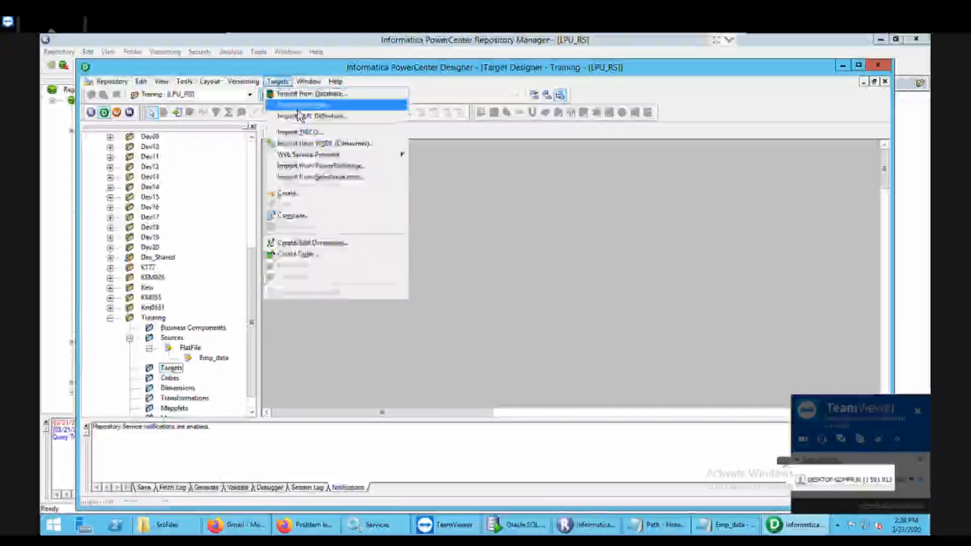
click(299, 105)
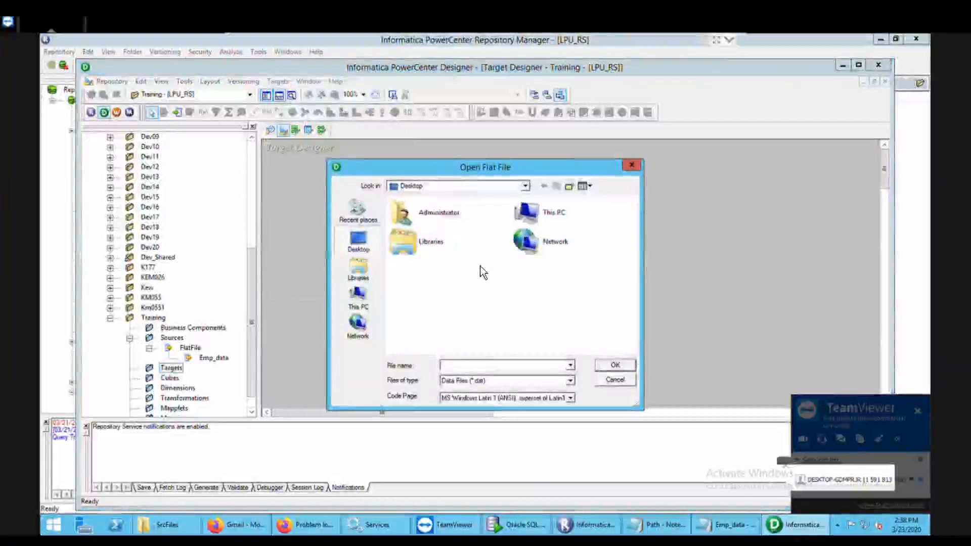
click(521, 381)
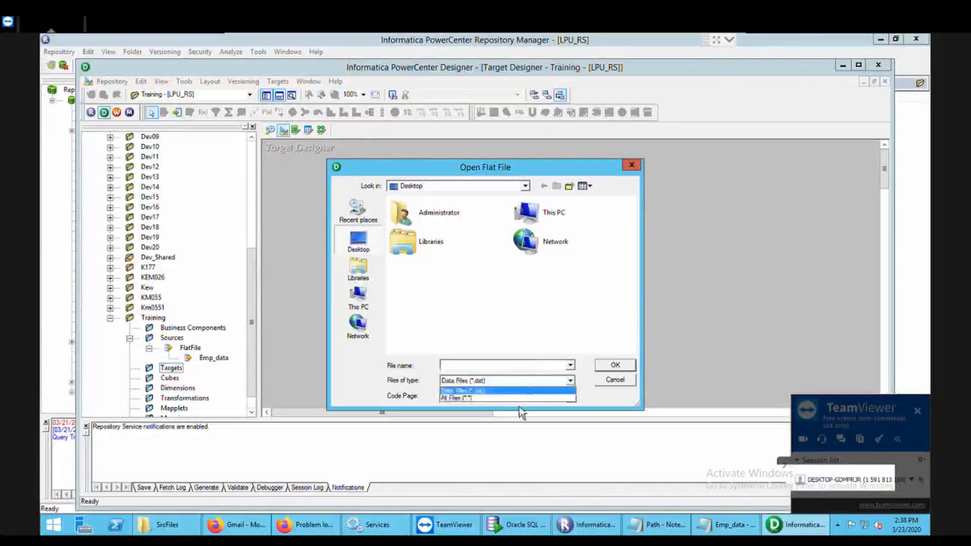
click(518, 398)
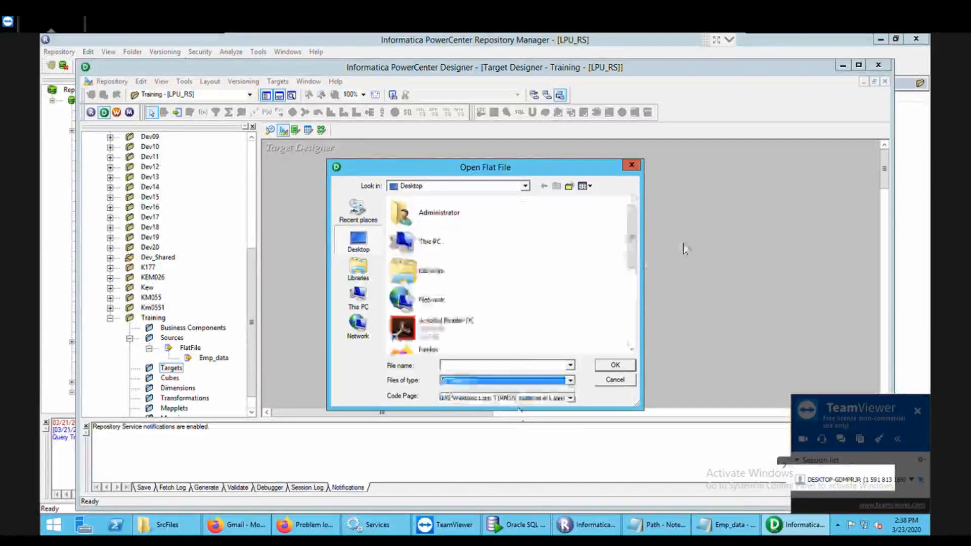
drag(631, 239, 637, 318)
click(433, 259)
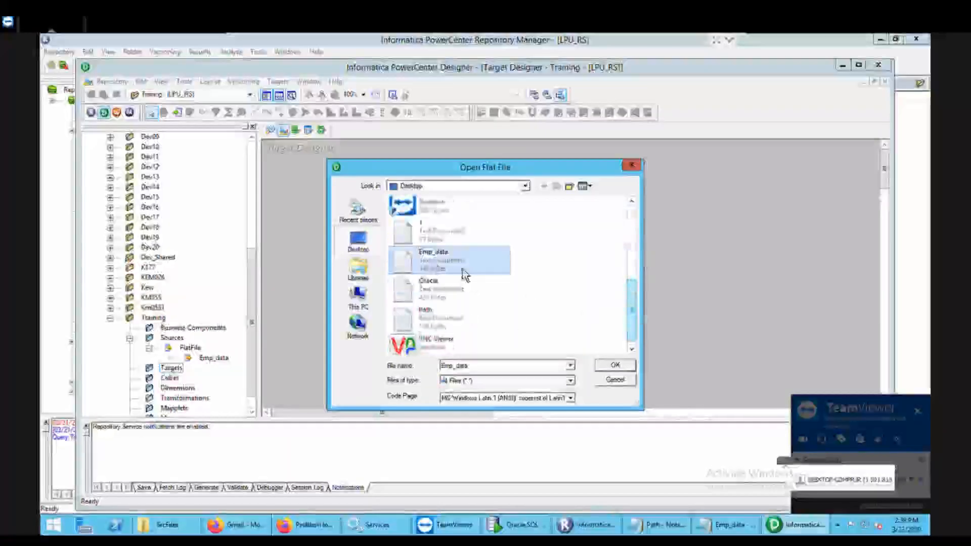
click(613, 368)
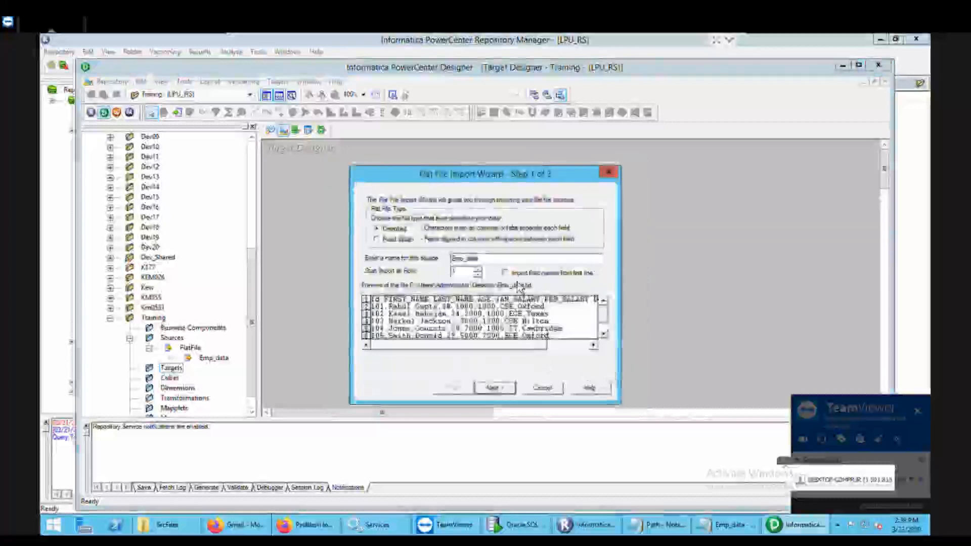
Step: Import Emp_data as a comma-delimited flat file target with field names taken from the first line
click(504, 272)
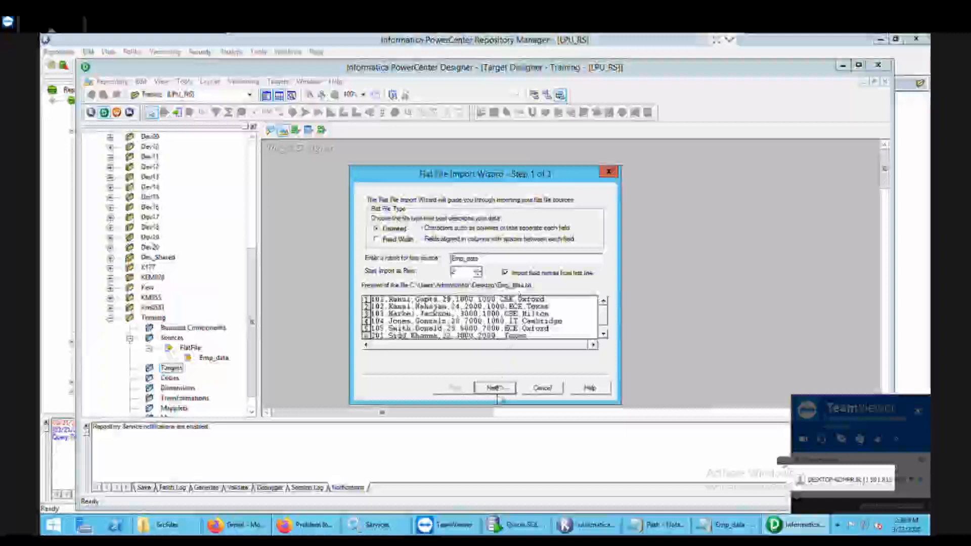
click(495, 388)
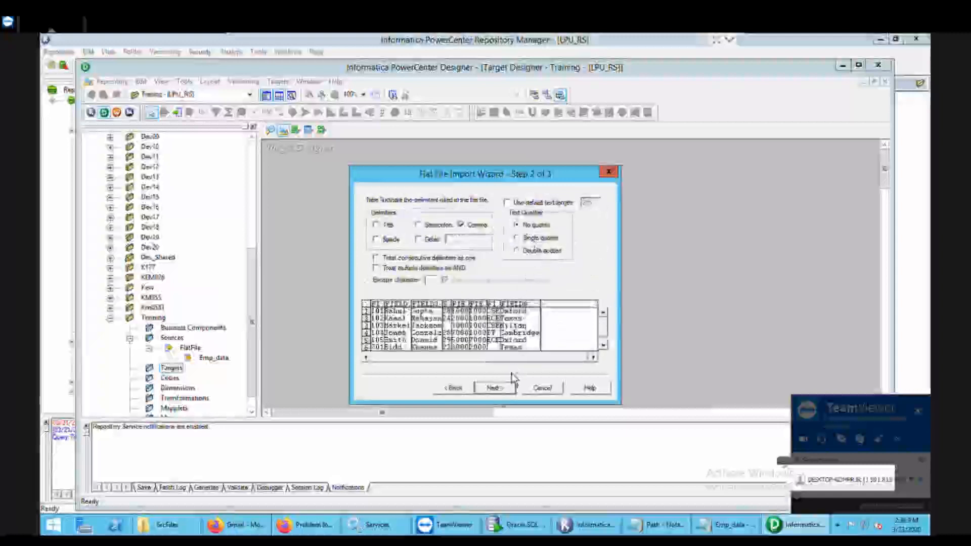
click(493, 388)
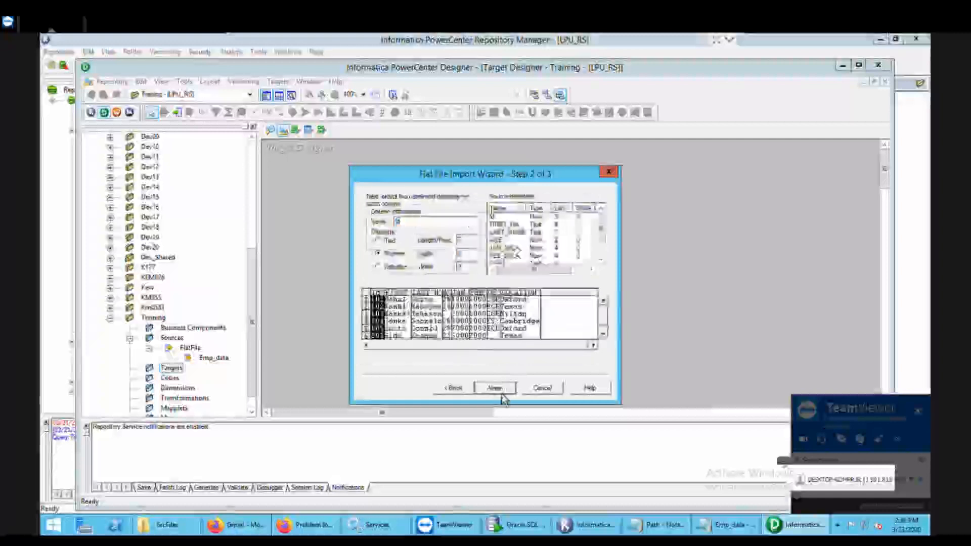
click(498, 390)
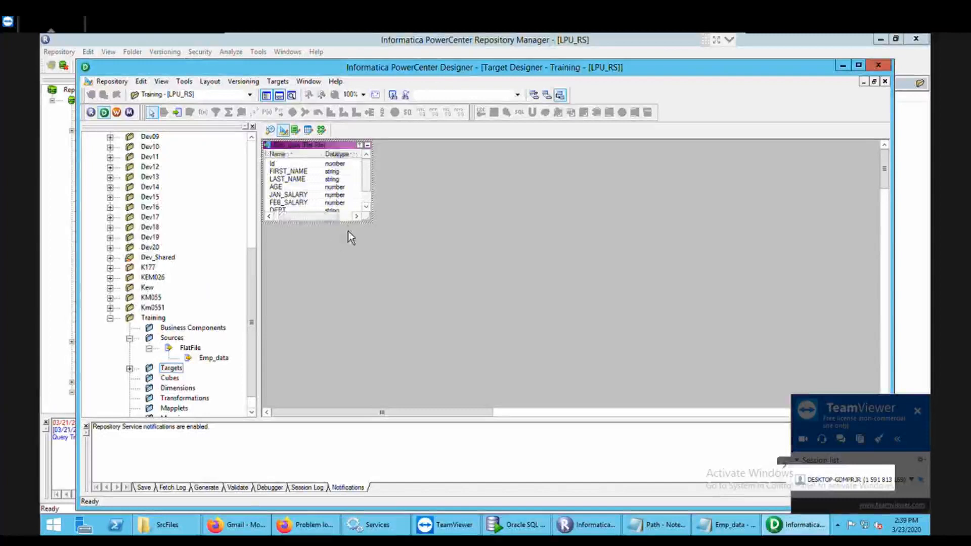
click(343, 296)
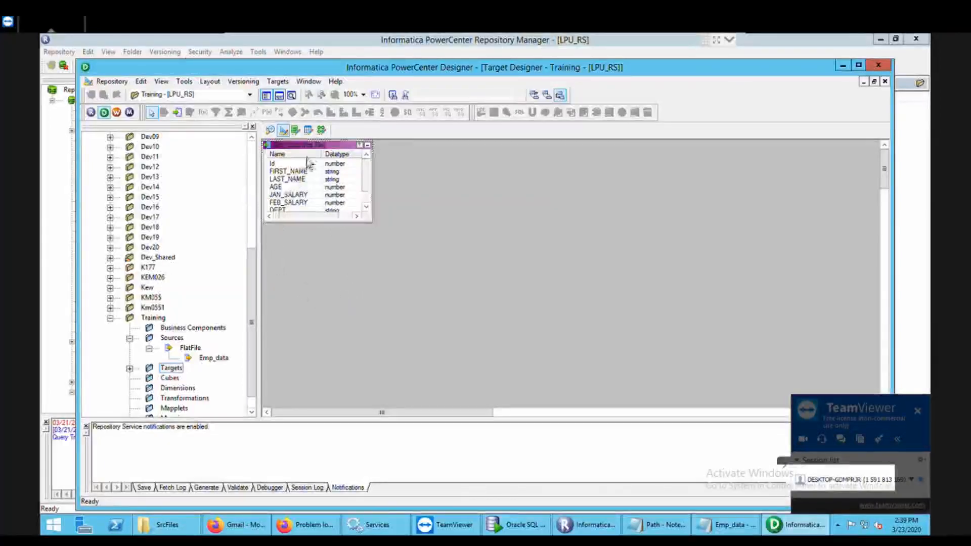
click(325, 146)
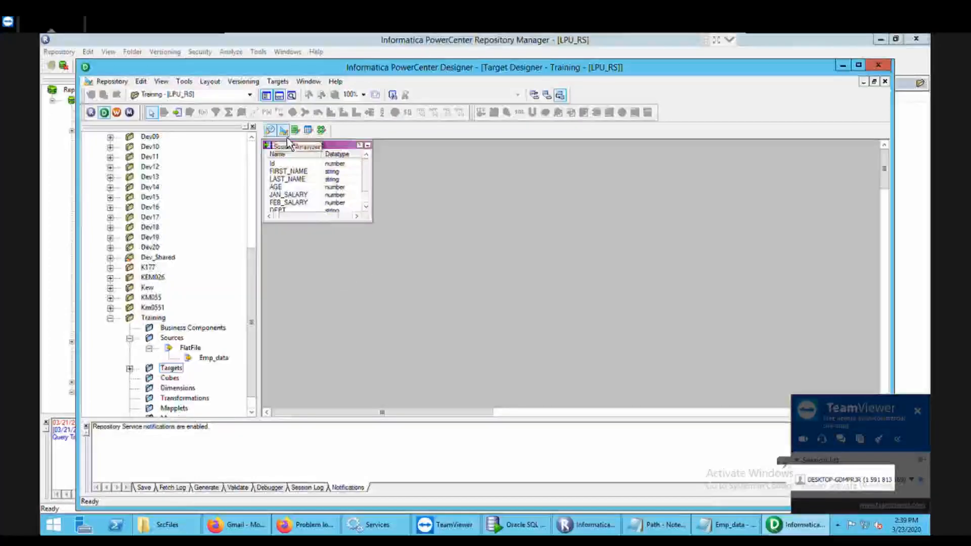
Step: Open the Mapping Designer and create a new mapping named Union_map
click(328, 137)
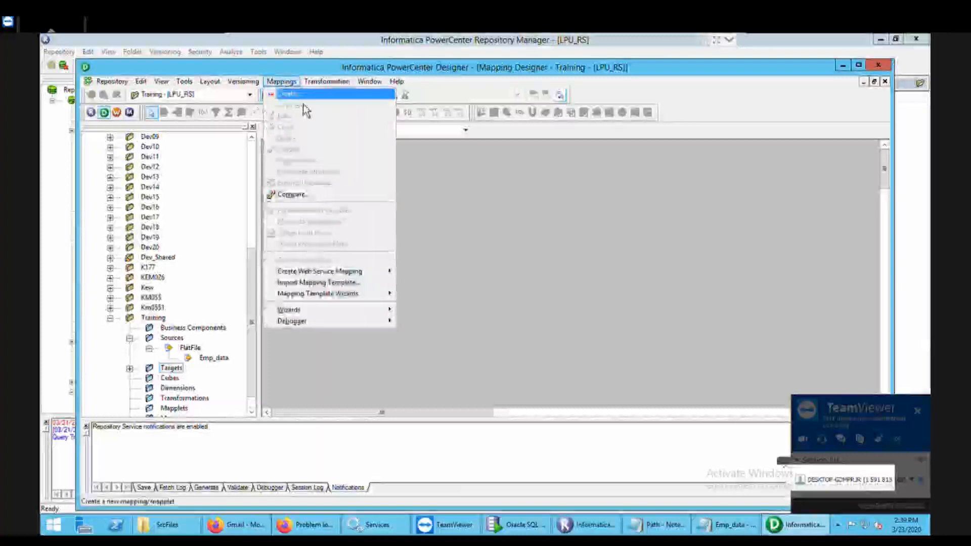
click(303, 96)
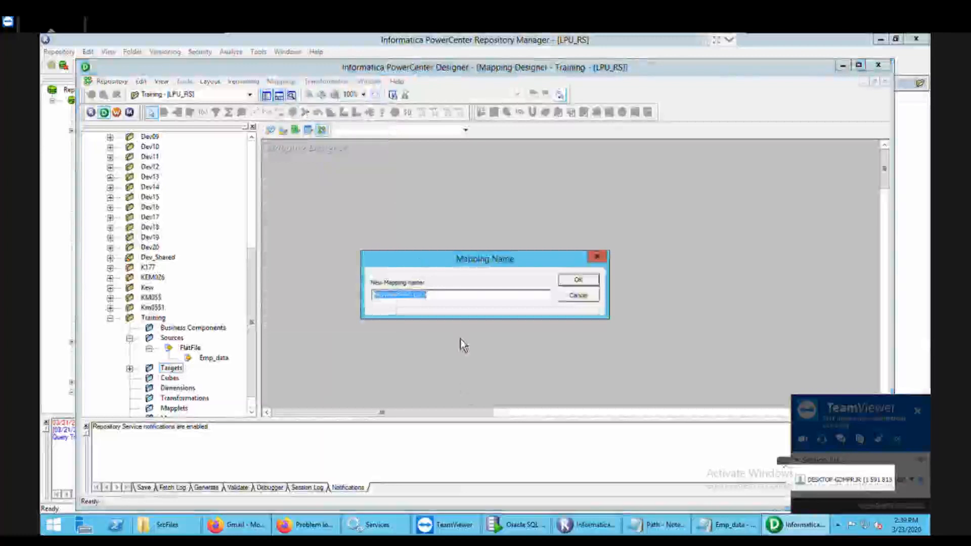
key(BackSpace)
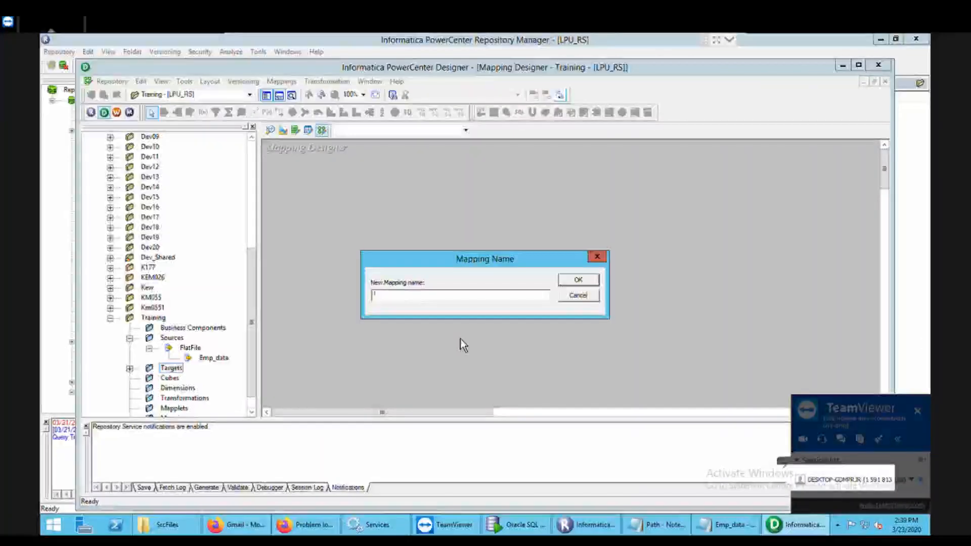
text(Union_map)
click(574, 283)
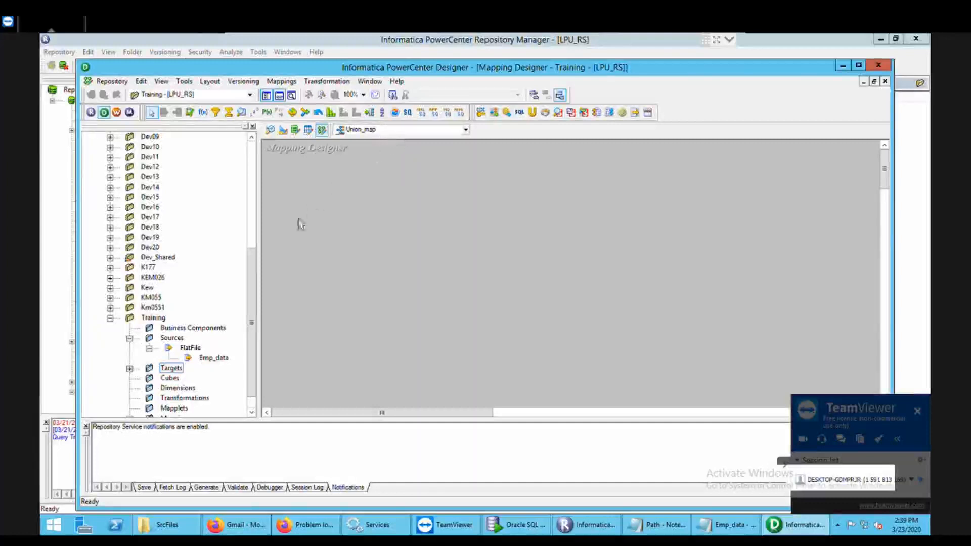
Step: Add the Emp_data flat file source from Training's Sources to the Union_map mapping
click(256, 292)
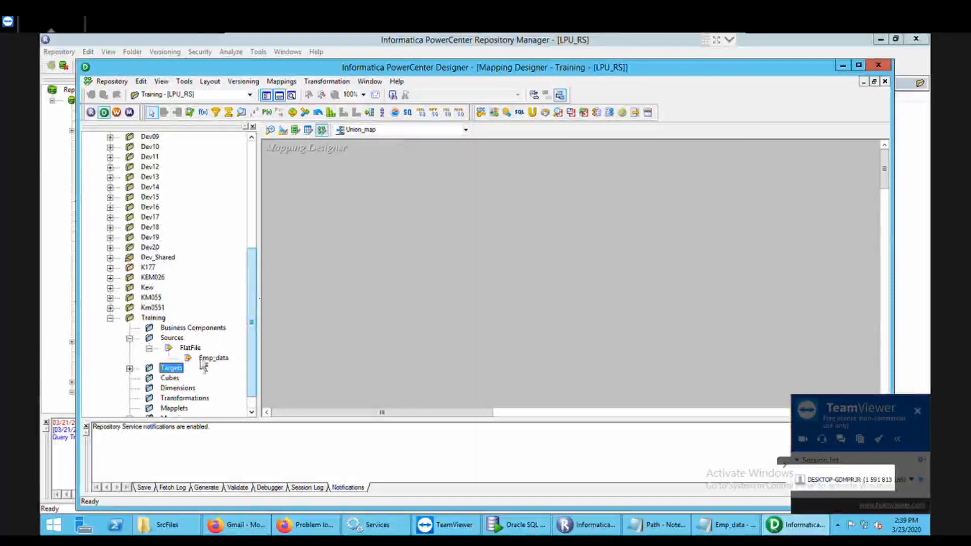
click(130, 338)
click(129, 338)
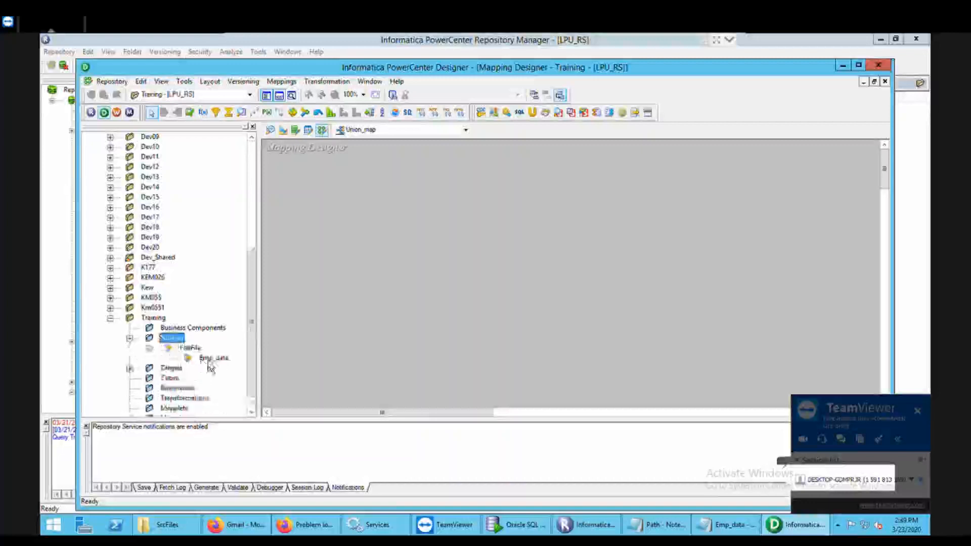
click(214, 358)
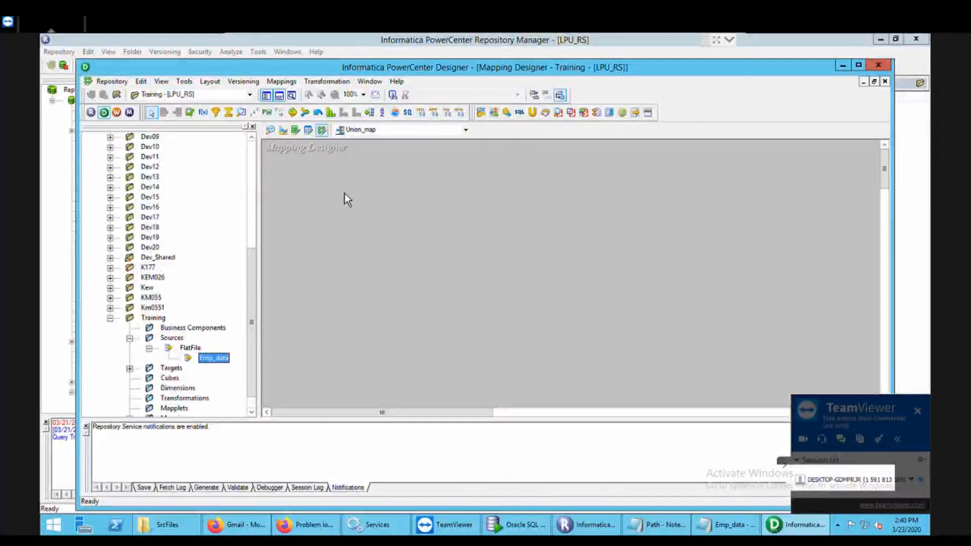
drag(214, 358, 311, 186)
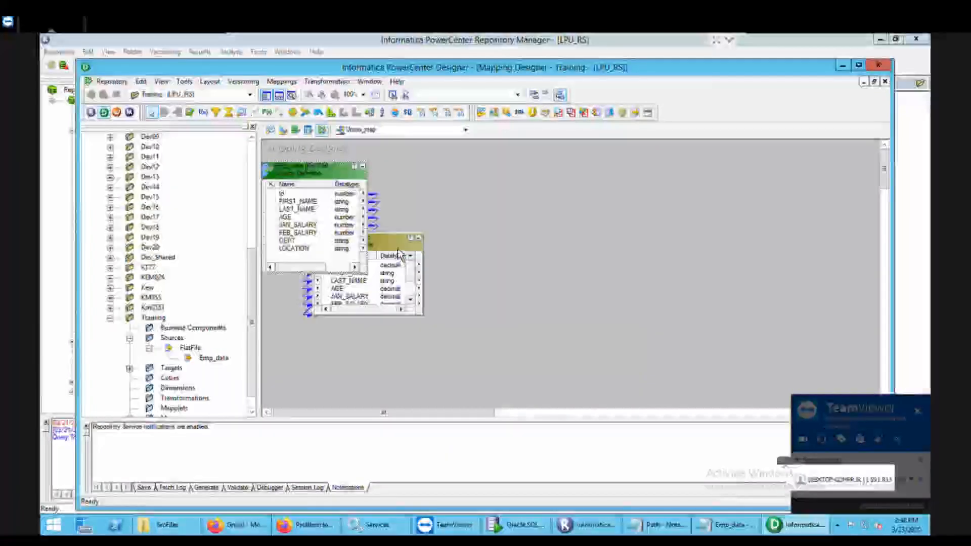
Step: Place the SQ_Emp_data source qualifier beside the source definition and enlarge it until all its ports show
drag(397, 248, 490, 172)
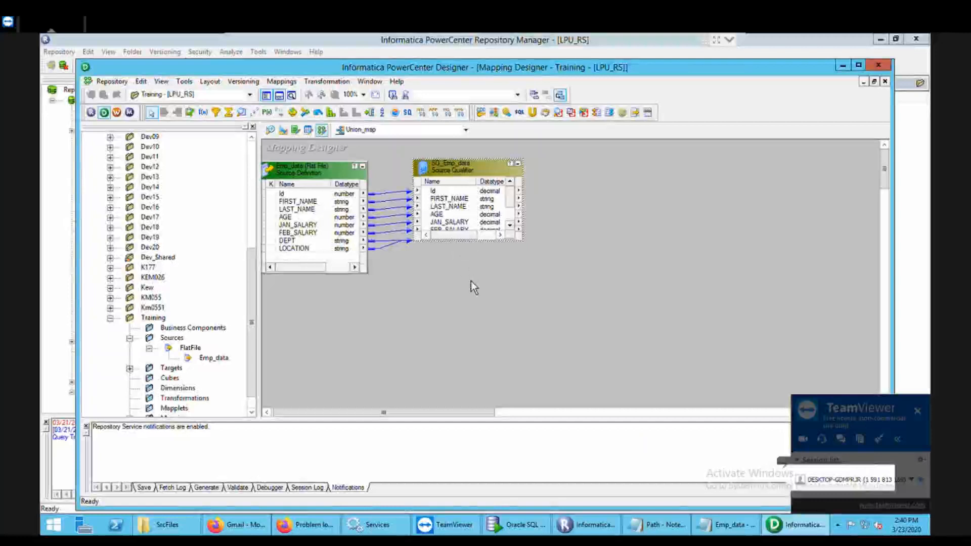
click(468, 248)
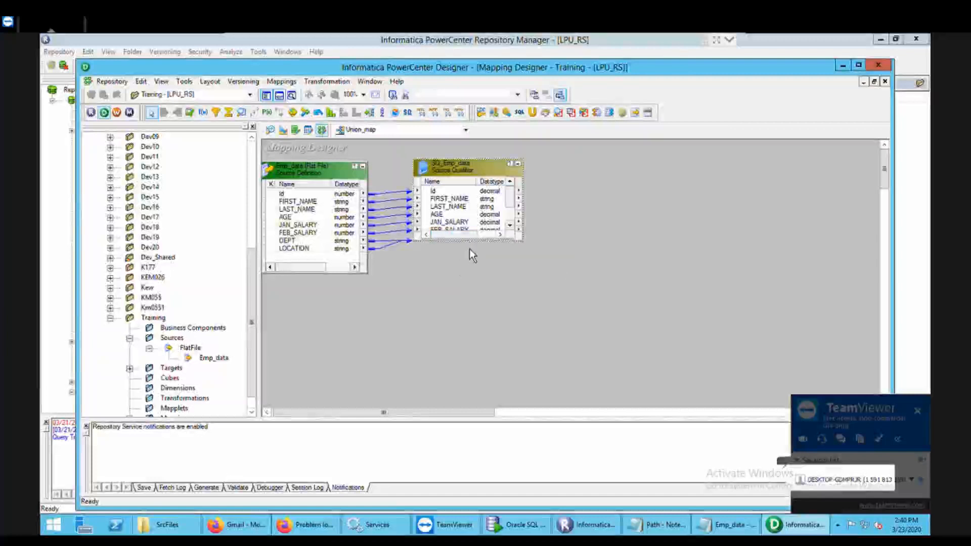
drag(469, 248, 469, 284)
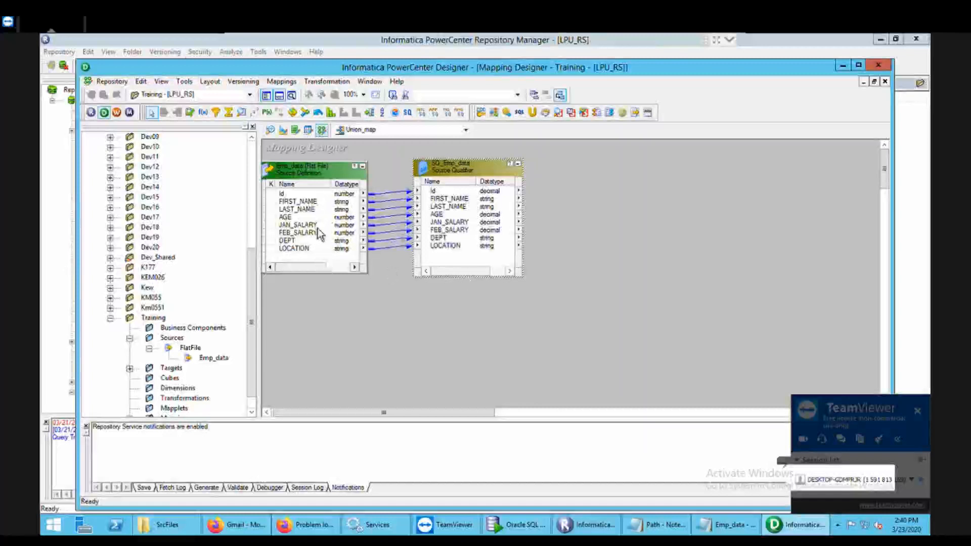
click(346, 201)
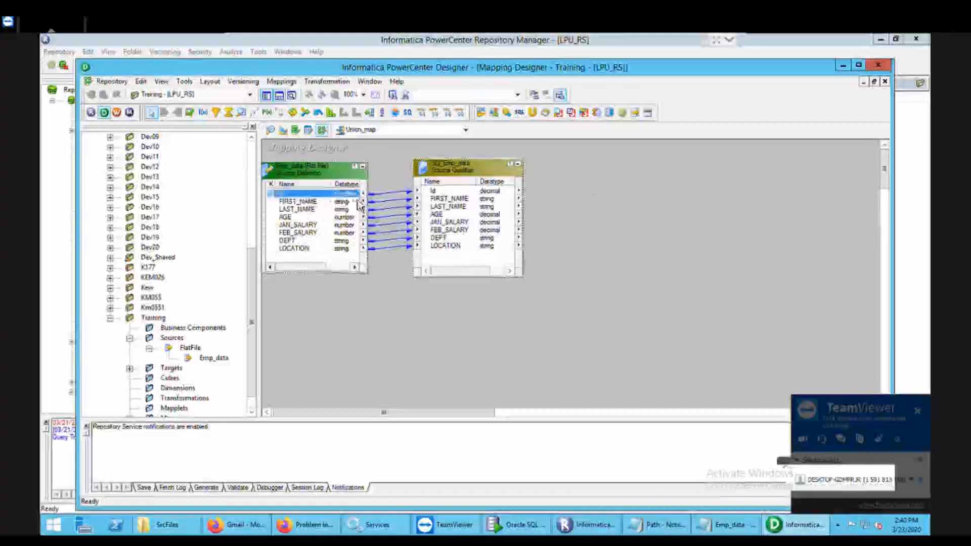
click(497, 200)
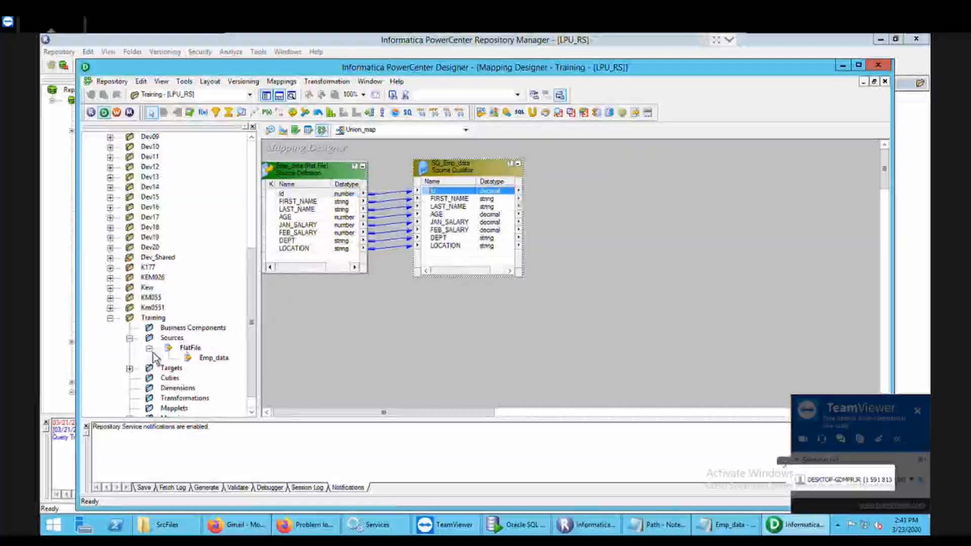
click(258, 366)
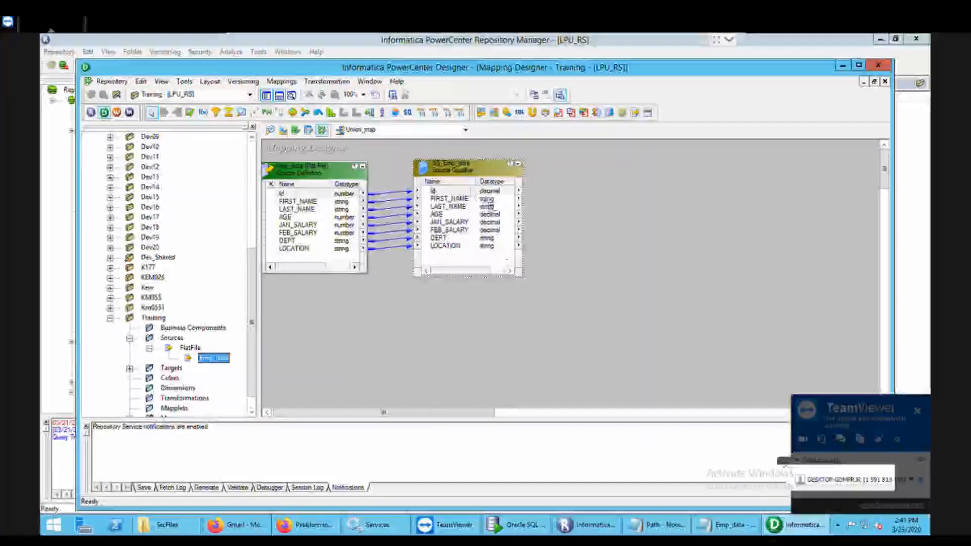
click(467, 190)
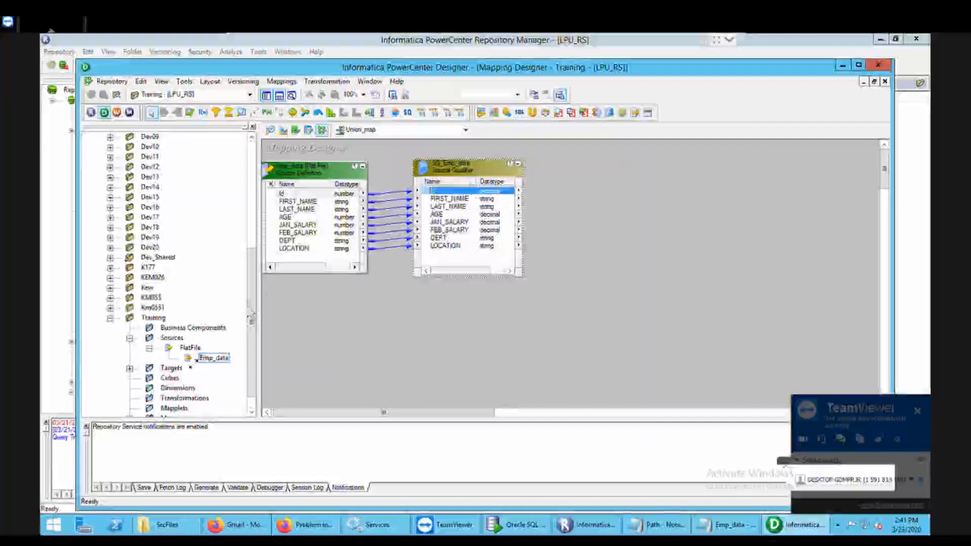
Step: Expand Training's Targets and add the Emp_data target to the mapping, well beyond the source qualifier
click(130, 369)
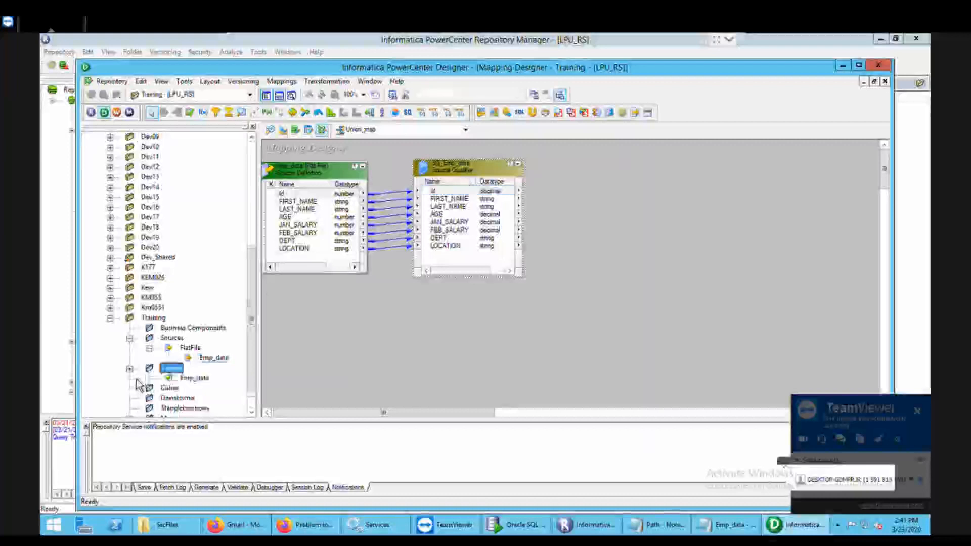
drag(194, 379, 736, 176)
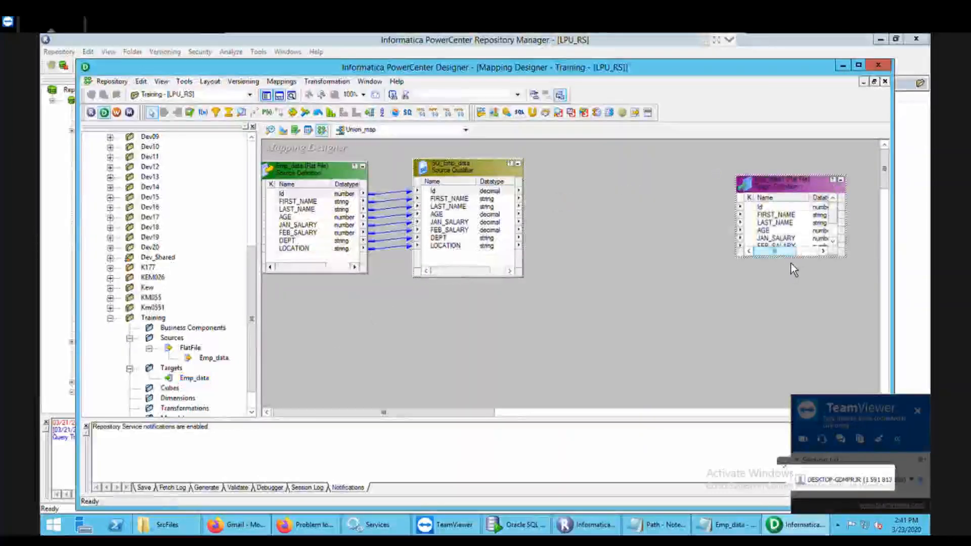
drag(781, 251, 804, 262)
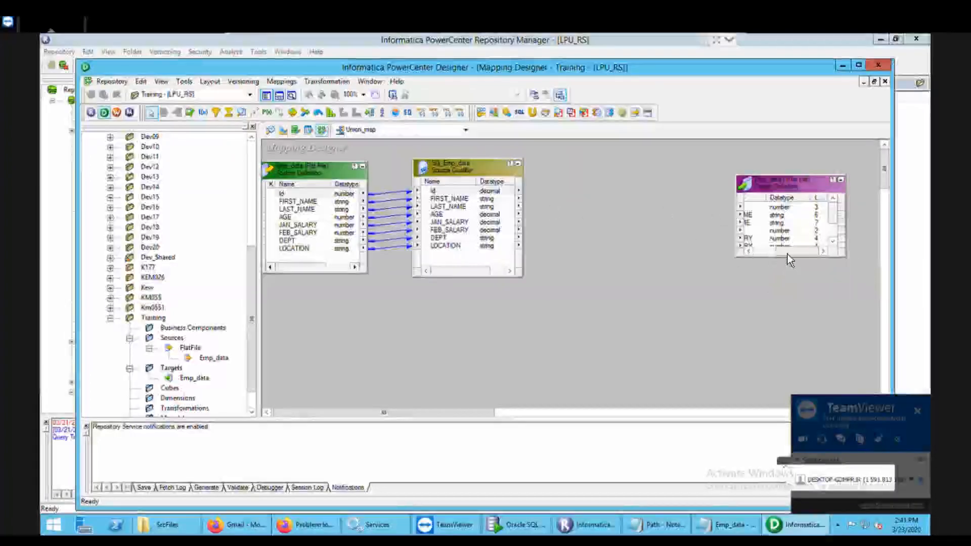
drag(782, 248, 767, 259)
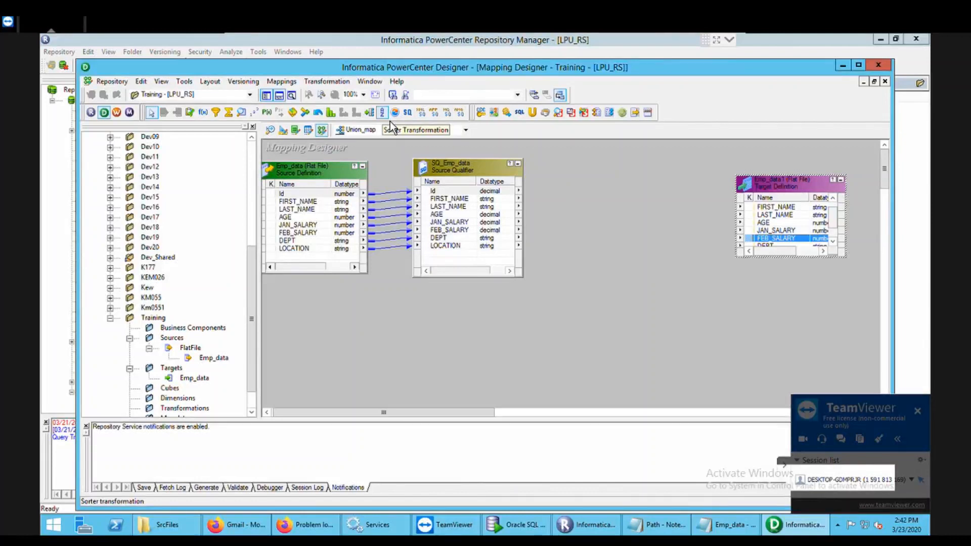
Step: Add a Sorter transformation between the source qualifier and the target, align it with the source qualifier and make it taller
click(389, 121)
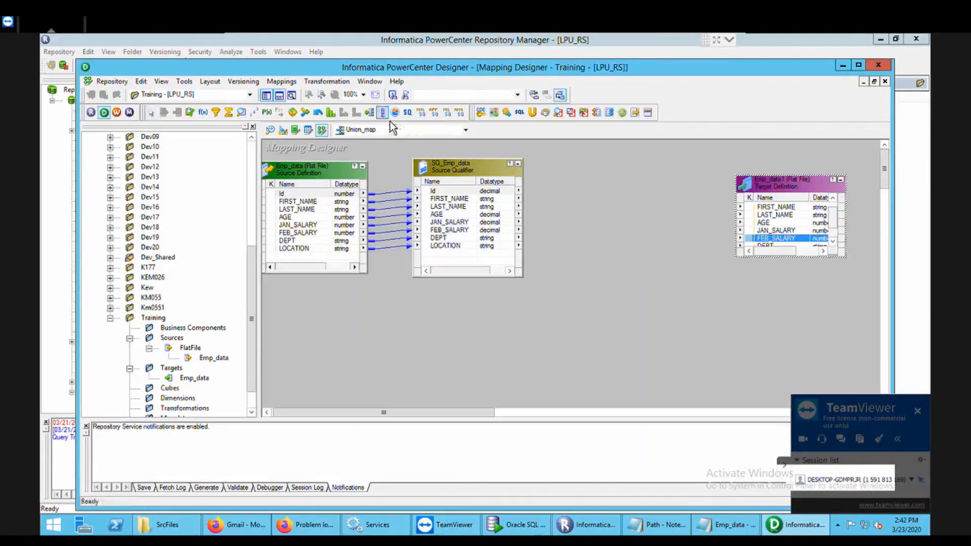
click(584, 199)
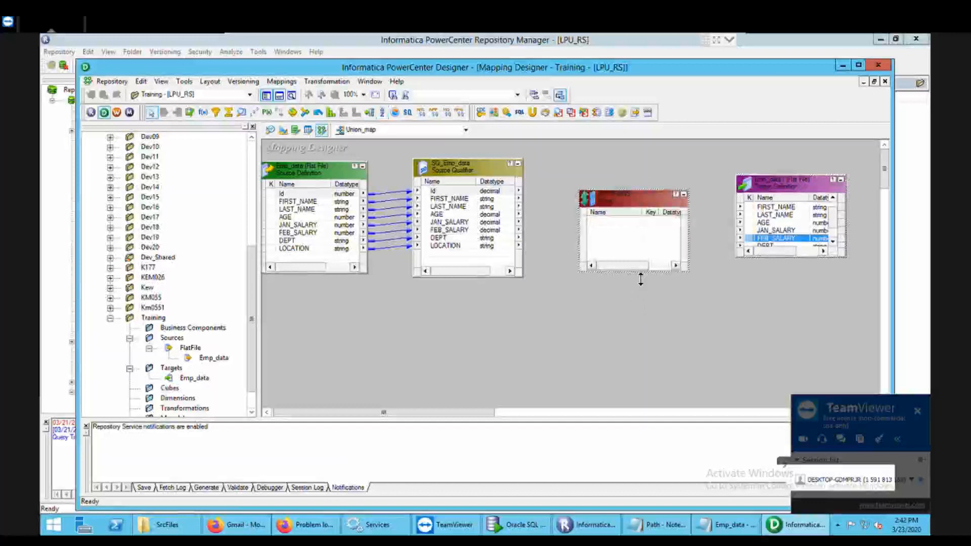
click(641, 303)
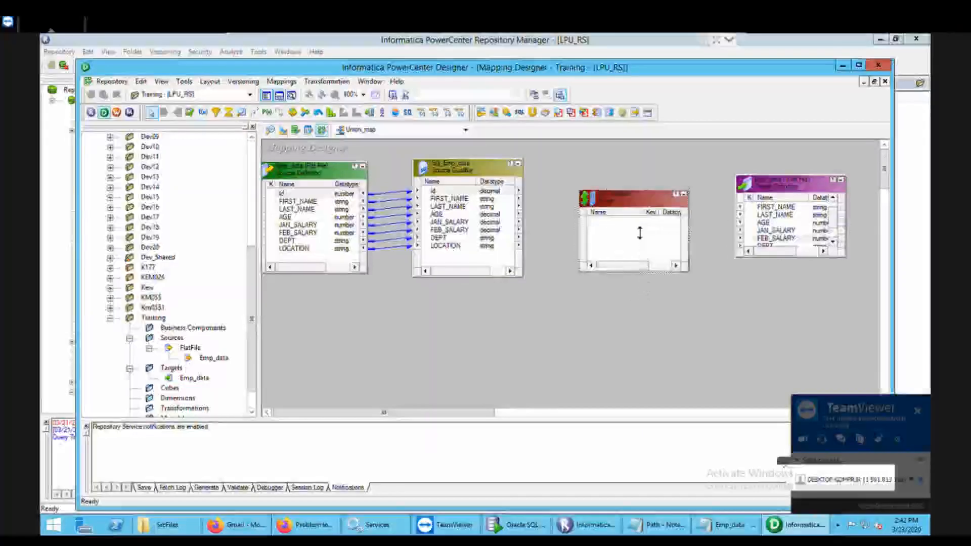
drag(632, 201, 631, 178)
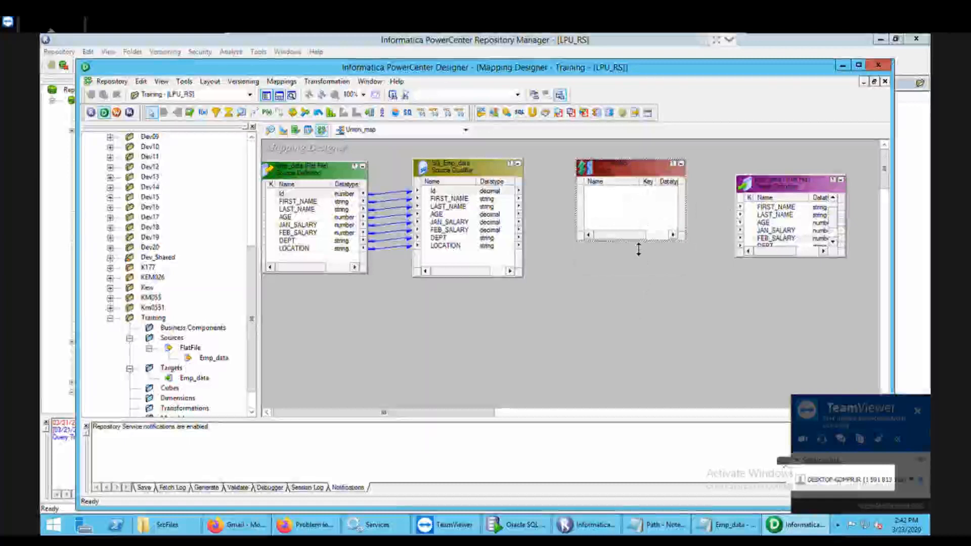
drag(638, 248, 638, 291)
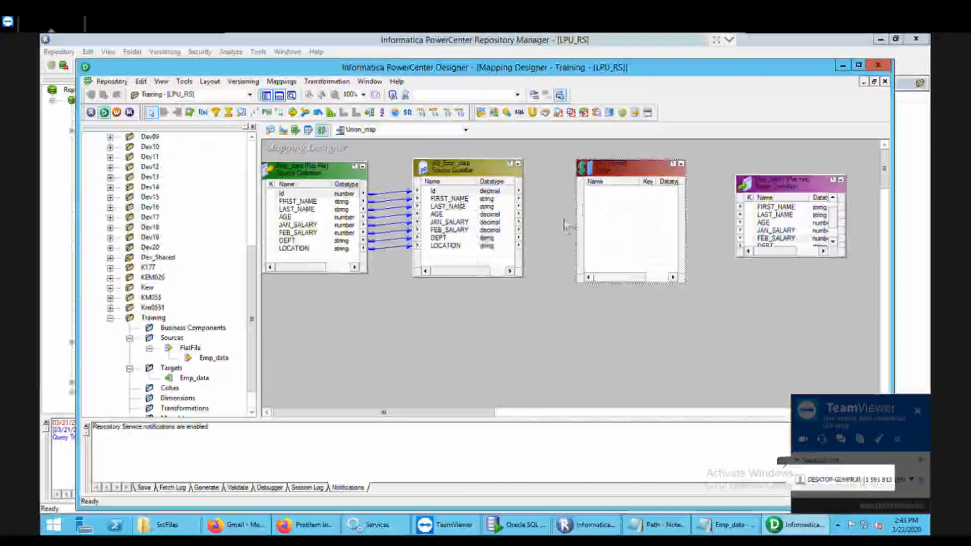
Step: Link all SQ_Emp_data ports, from Id through LOCATION, into the Sorter transformation
click(461, 203)
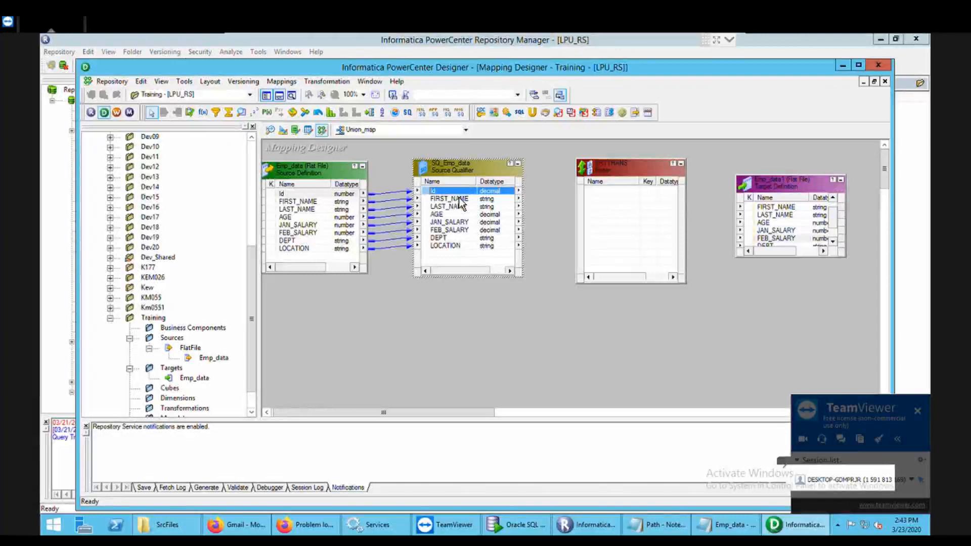
key(shift+Down)
key(shift+Down)
key(shift+Down)
key(shift+Down)
key(shift+Down)
key(shift+Down)
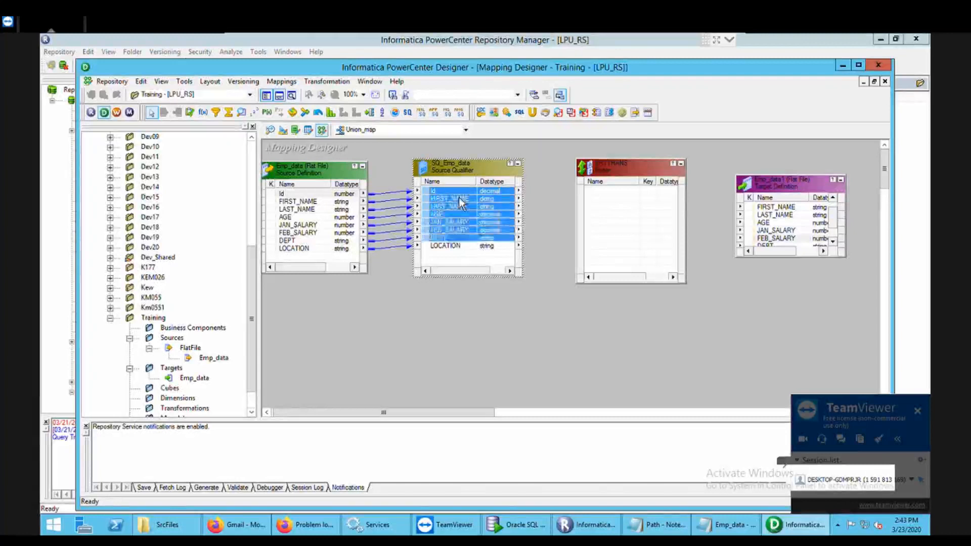
key(shift+Down)
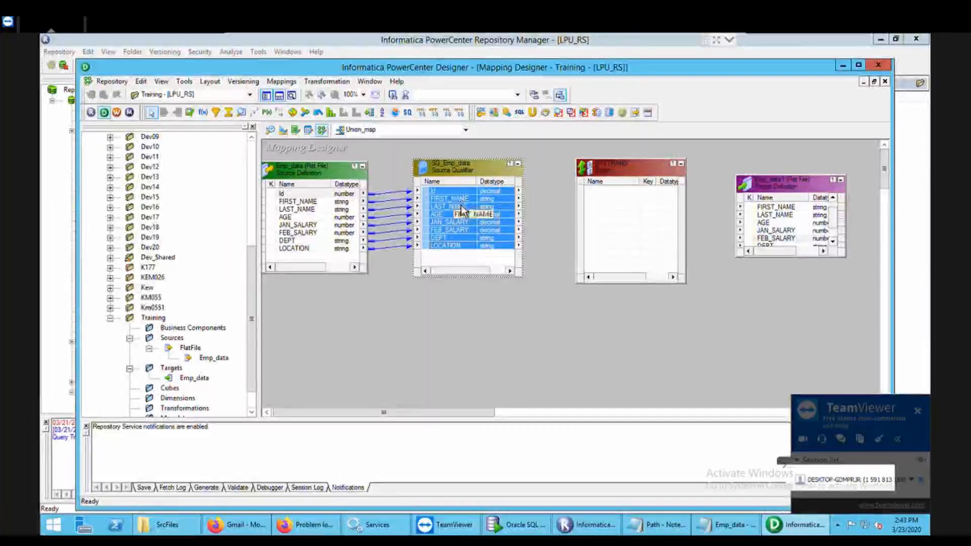
drag(461, 206, 609, 207)
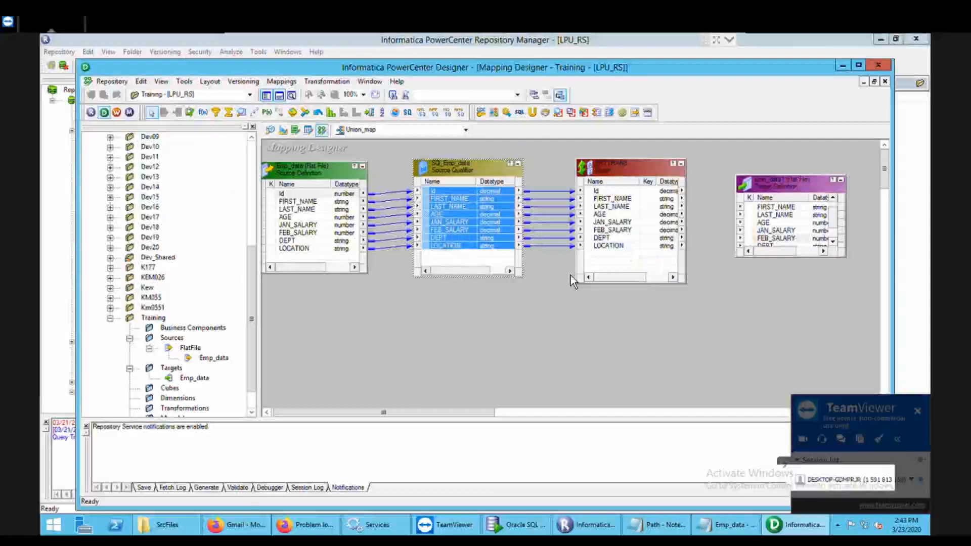
Step: Open the Sorter transformation for editing, show its ports and select the AGE port
click(636, 185)
right_click(637, 184)
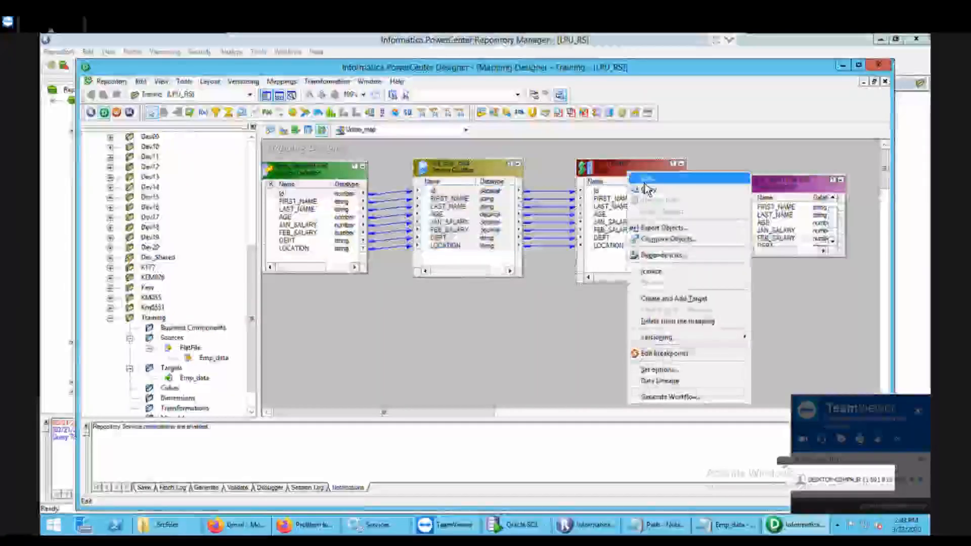
click(646, 183)
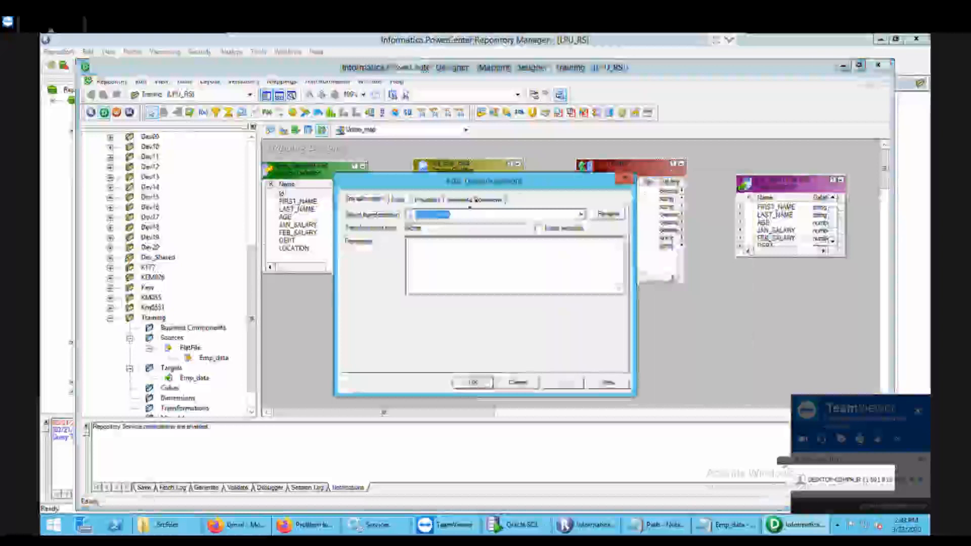
click(398, 199)
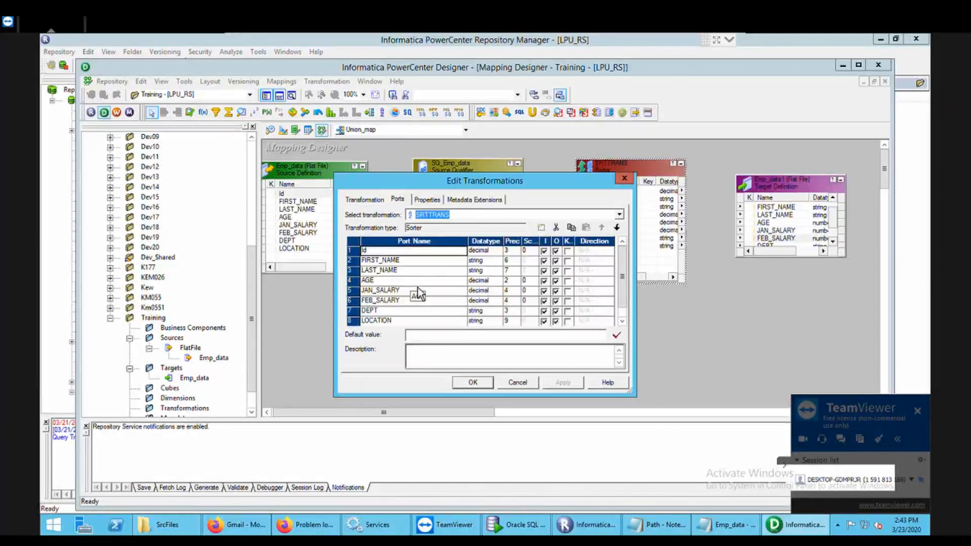
click(383, 284)
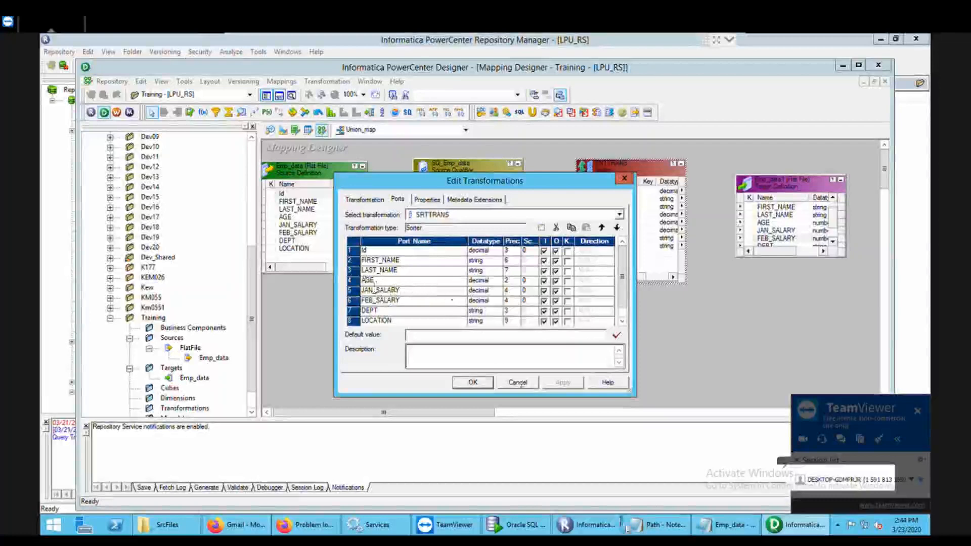
Step: Examine the AGE values in the Emp_data text file, comparing the employee rows, and minimize the file again
click(724, 525)
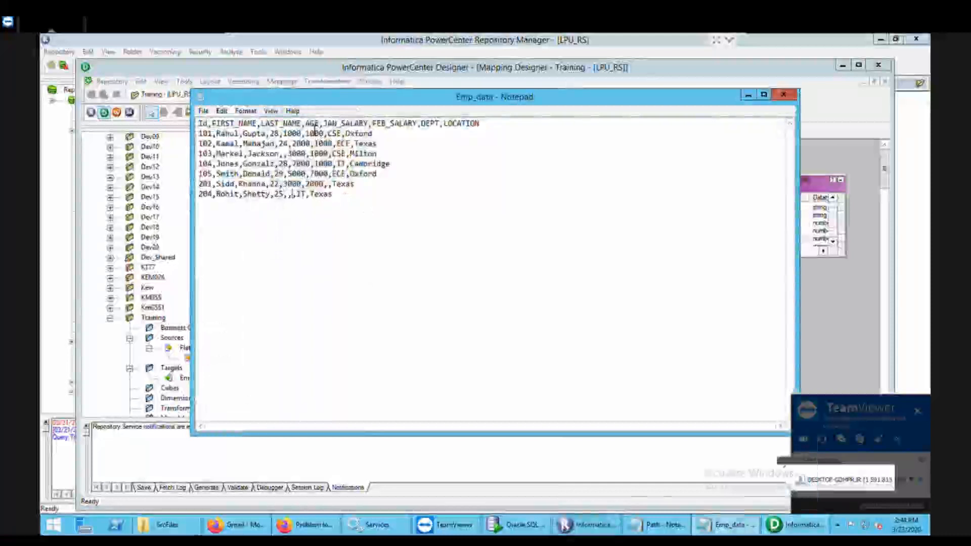
drag(305, 124, 288, 139)
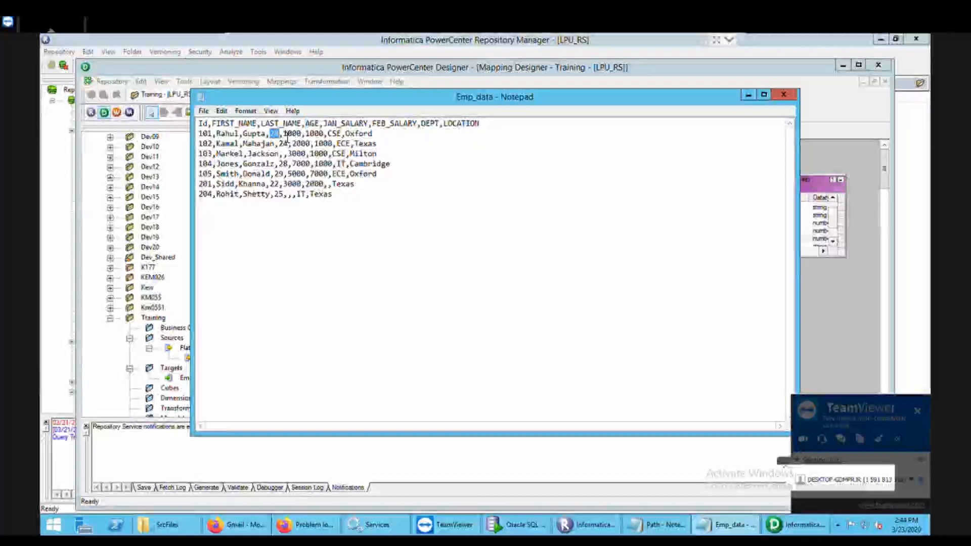
click(287, 139)
right_click(280, 144)
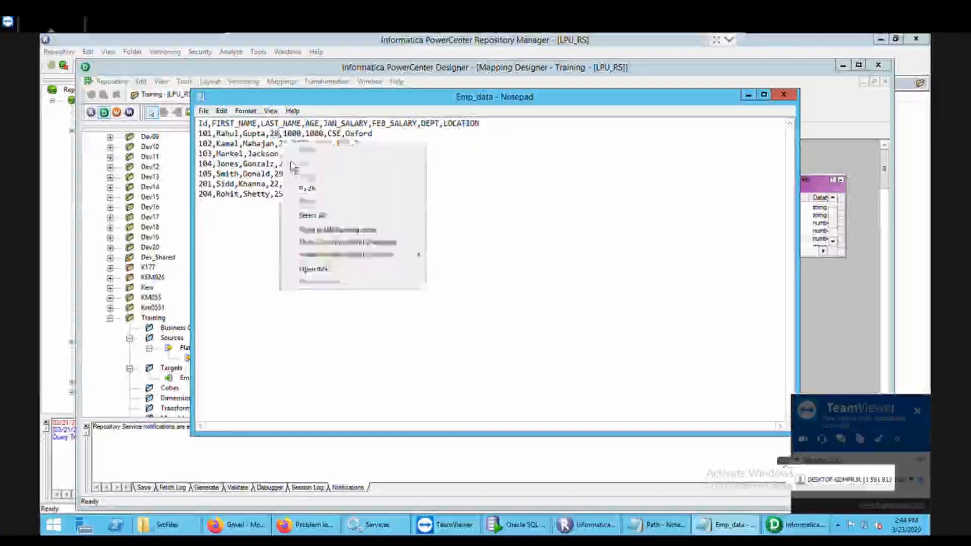
click(541, 249)
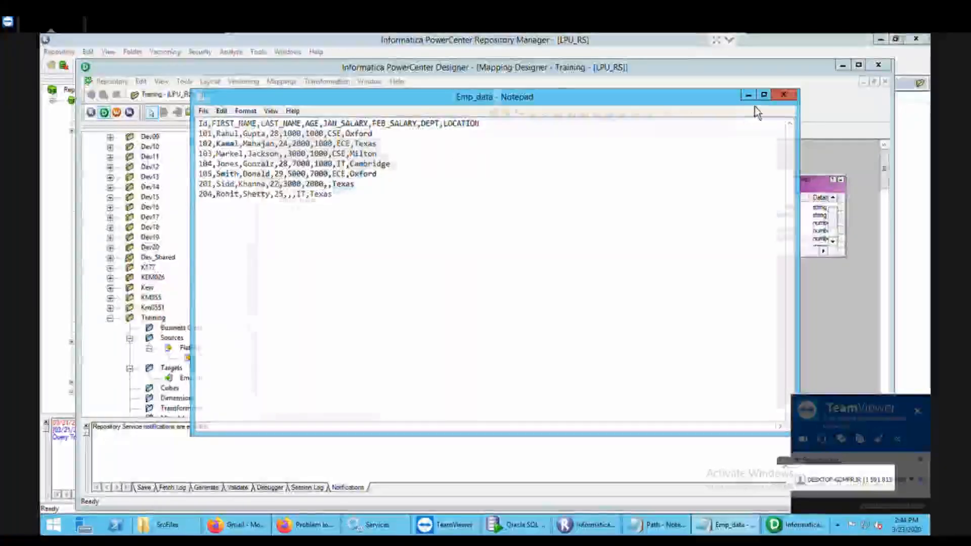
click(748, 95)
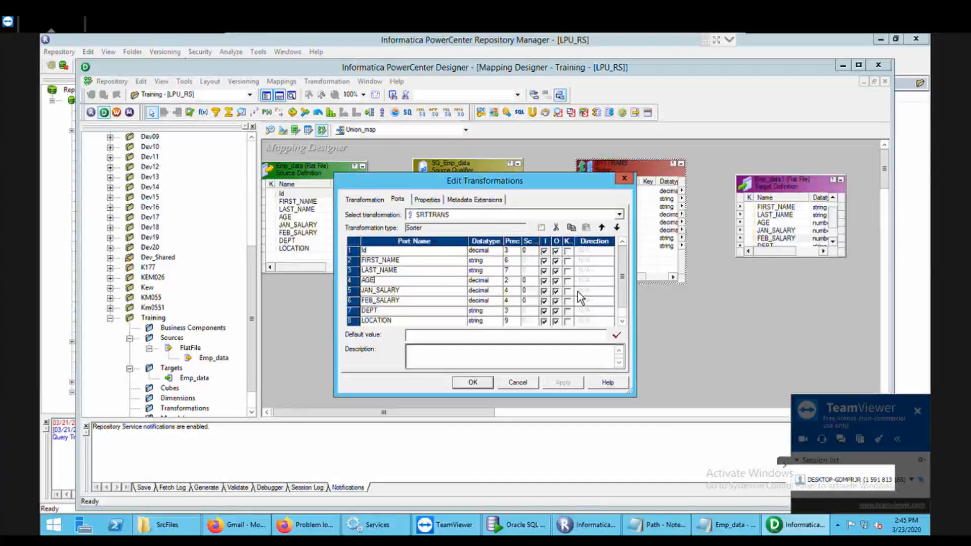
Step: Make AGE the Sorter's key port with Descending direction, and apply and accept the transformation changes
click(568, 281)
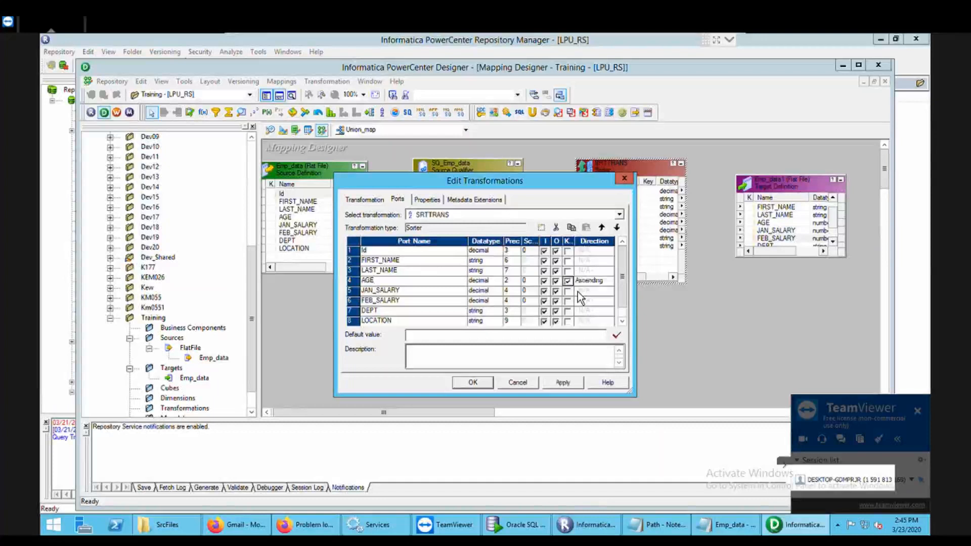
click(608, 280)
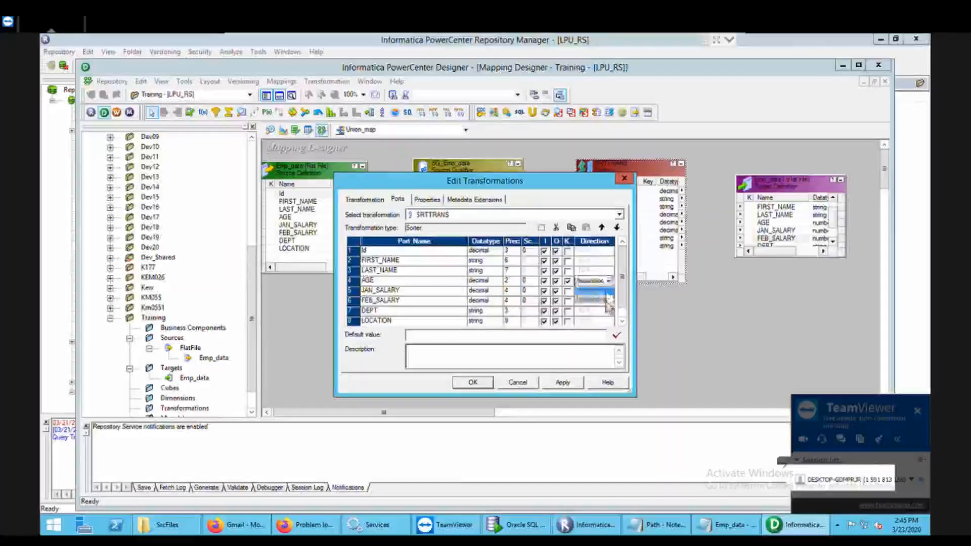
click(596, 300)
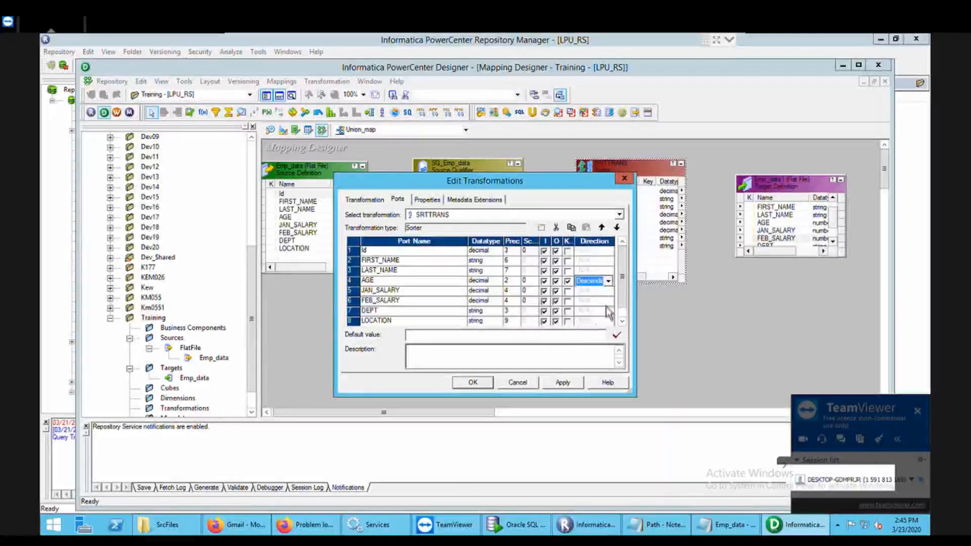
click(574, 387)
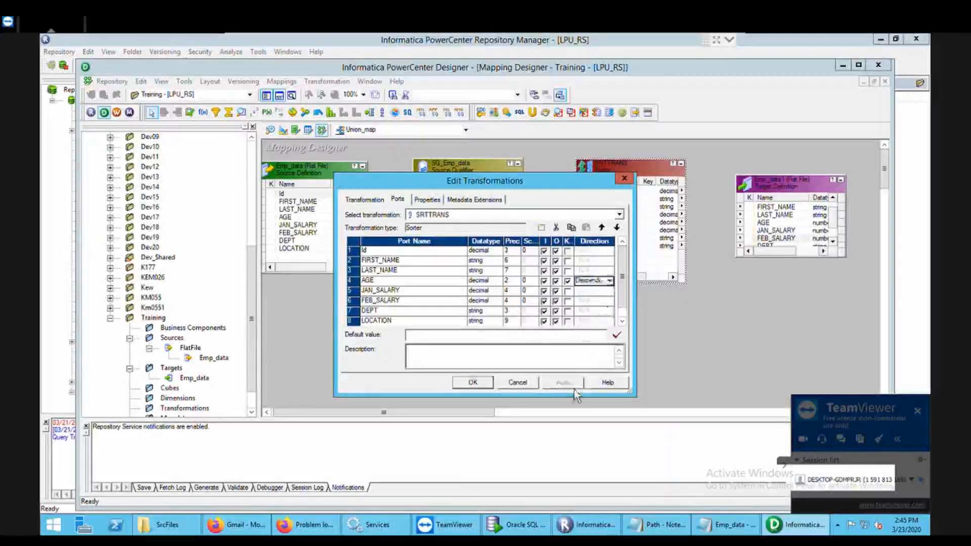
click(490, 385)
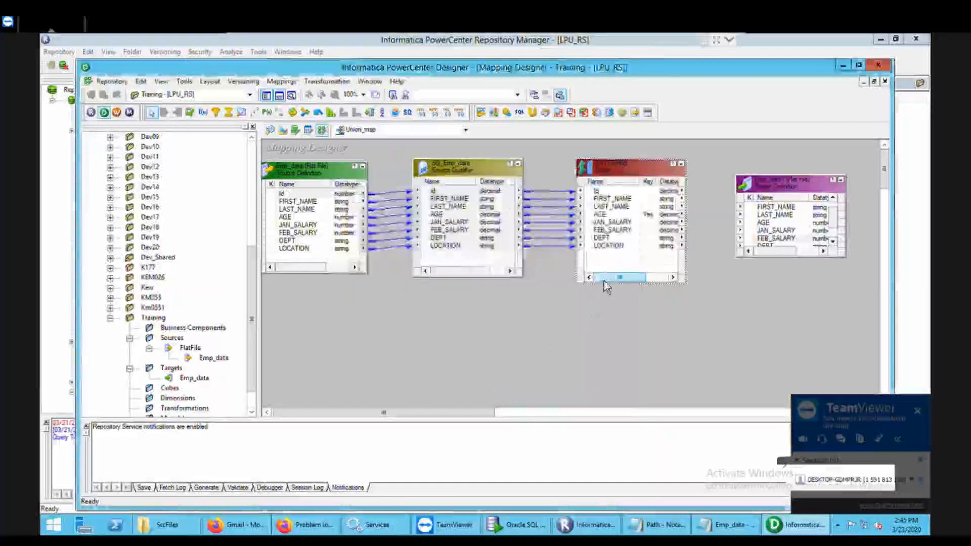
click(640, 200)
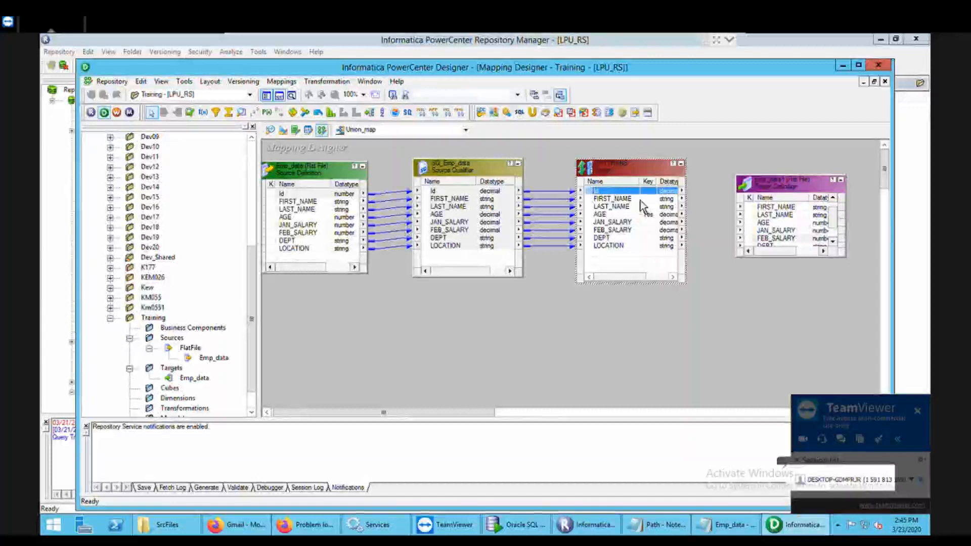
key(shift+Down)
key(shift+Down)
key(shift+Down)
key(shift+Down)
key(shift+Down)
key(shift+Down)
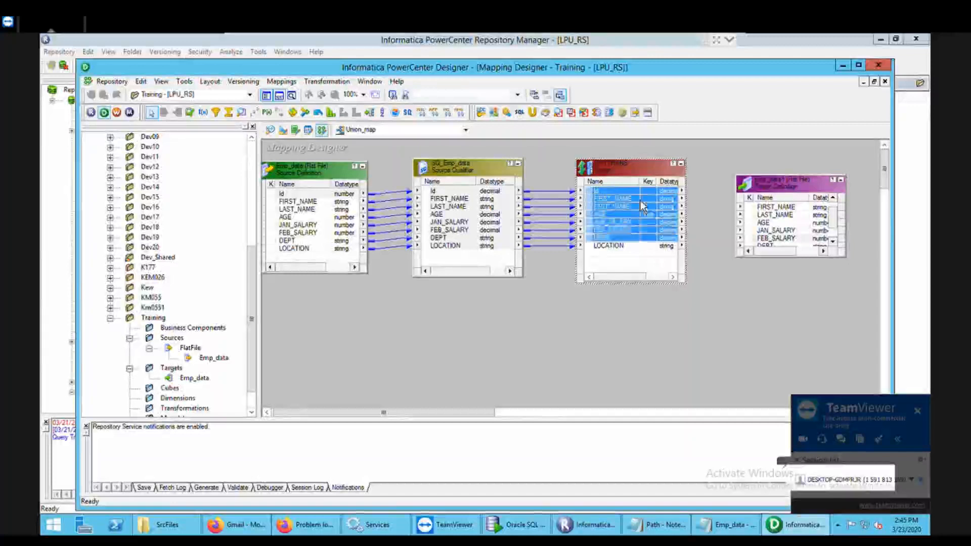
key(shift+Down)
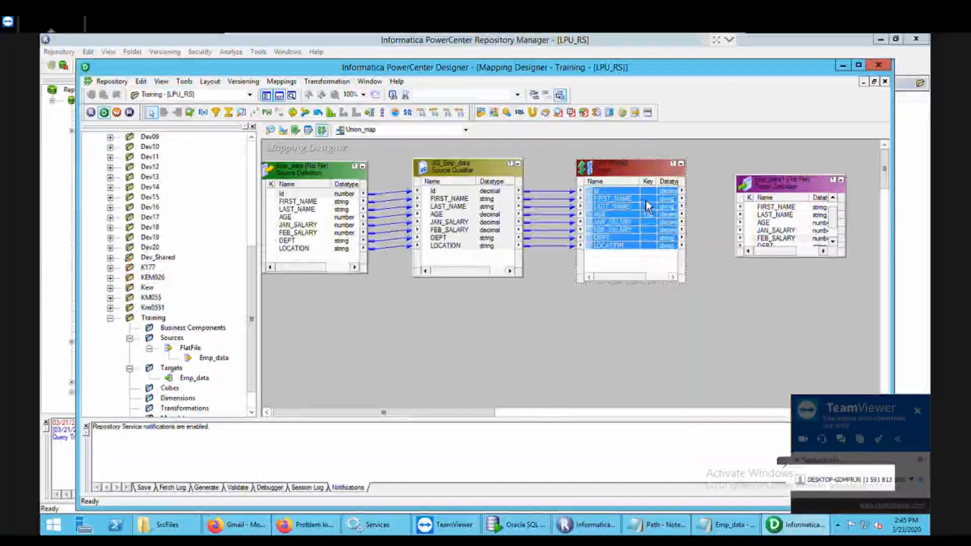
Step: Link all Sorter ports, from Id through LOCATION, to the matching ports of the Emp_data target, starting at its Id port
click(841, 222)
drag(843, 223, 841, 214)
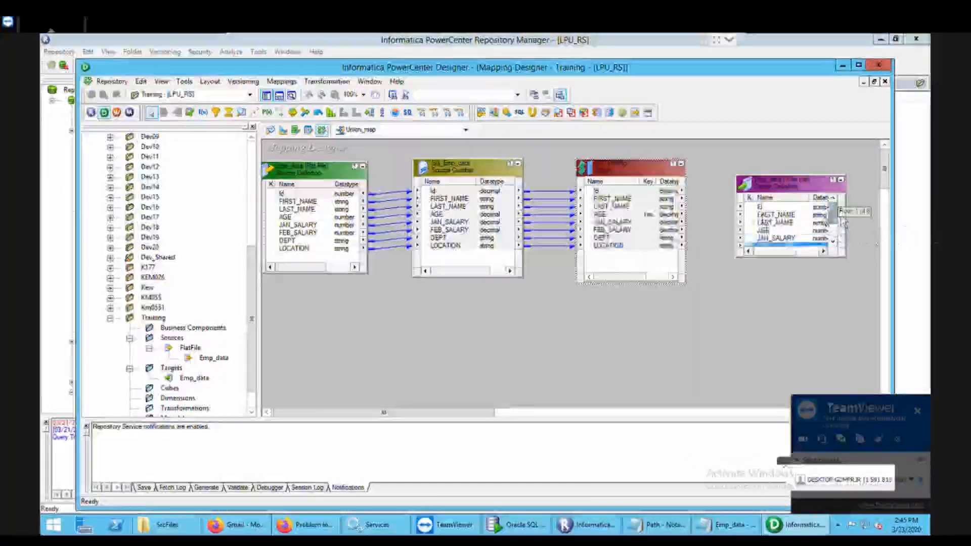
click(645, 196)
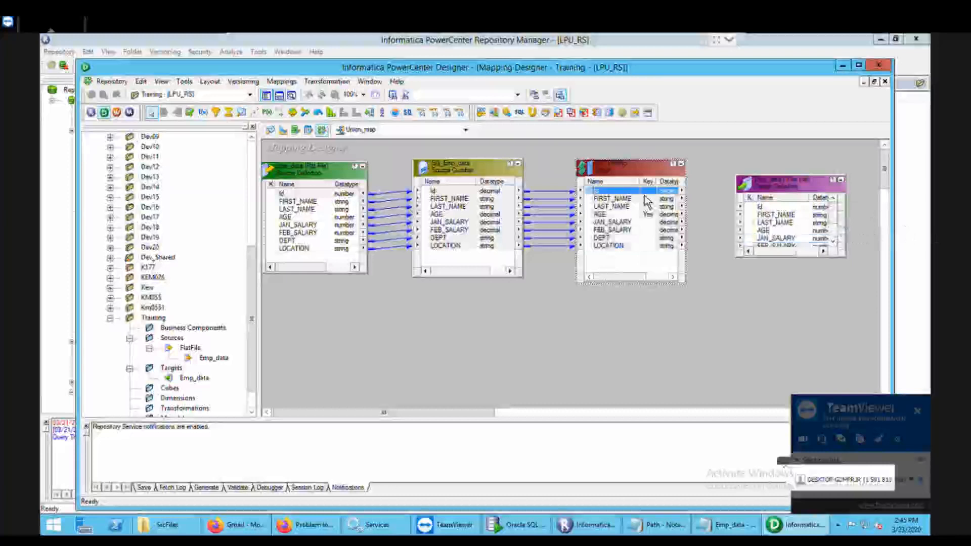
key(shift+Down)
key(shift+Down)
key(shift+Down)
key(shift+Down)
key(shift+Down)
key(shift+Down)
key(shift+Down)
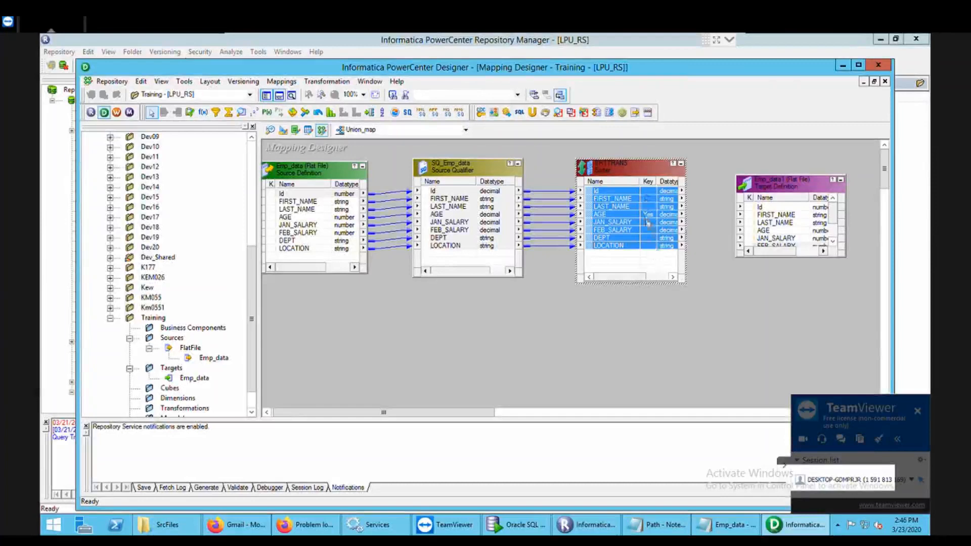
drag(640, 200, 772, 221)
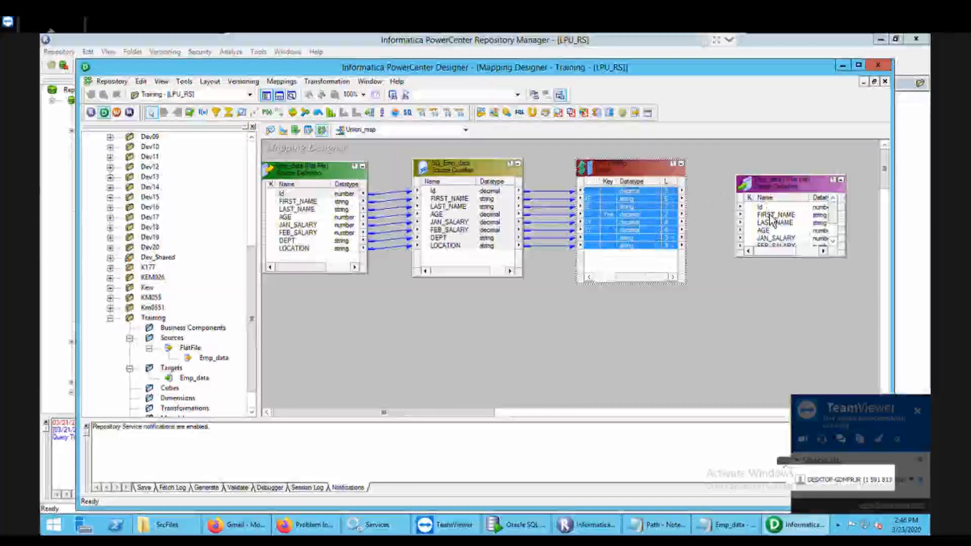
drag(668, 217, 773, 217)
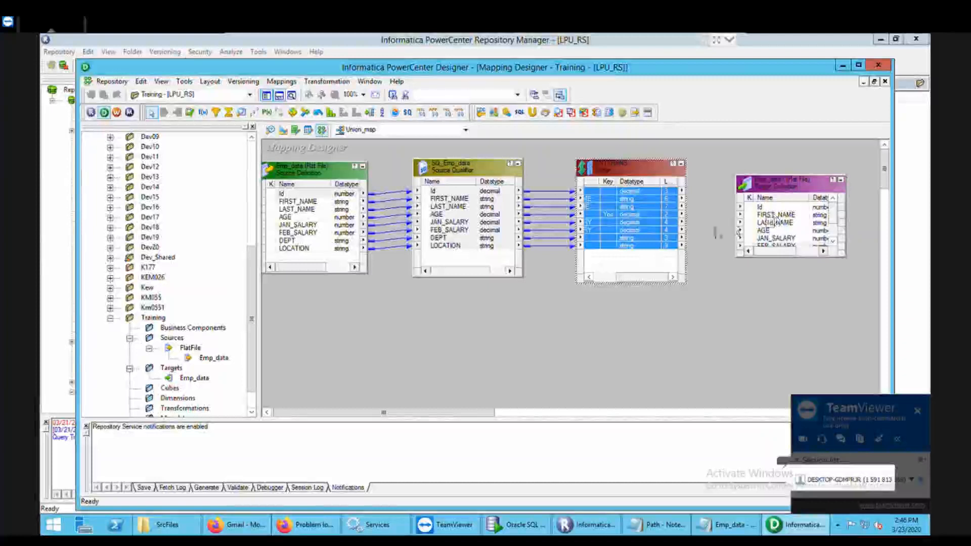
drag(654, 279, 609, 286)
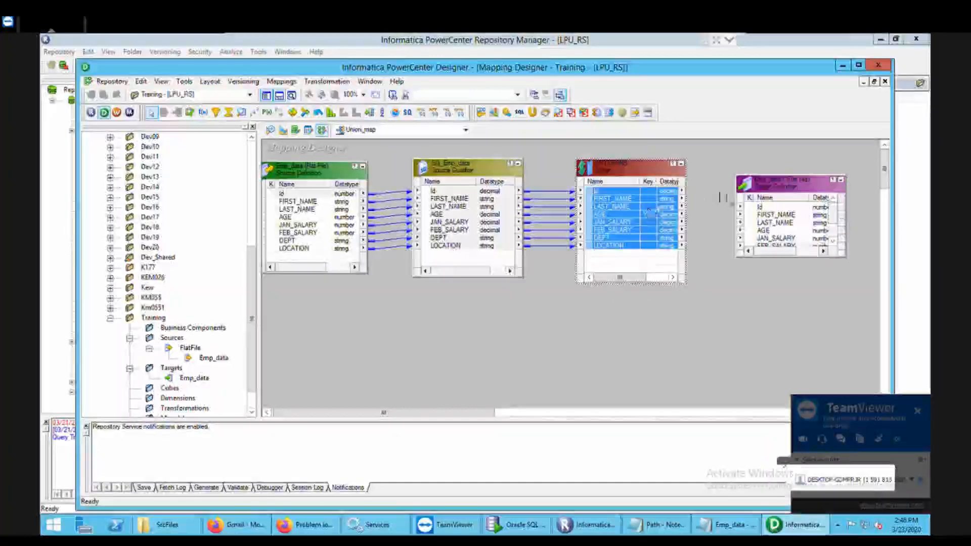
drag(722, 197, 772, 214)
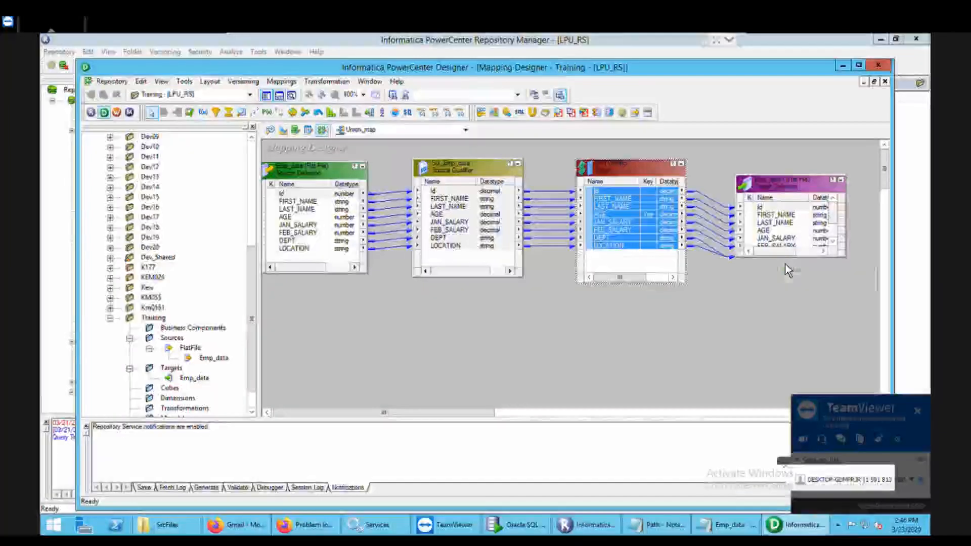
Step: Enlarge the Emp_data target definition until all its ports show, and save the Union_map mapping
drag(784, 280, 784, 297)
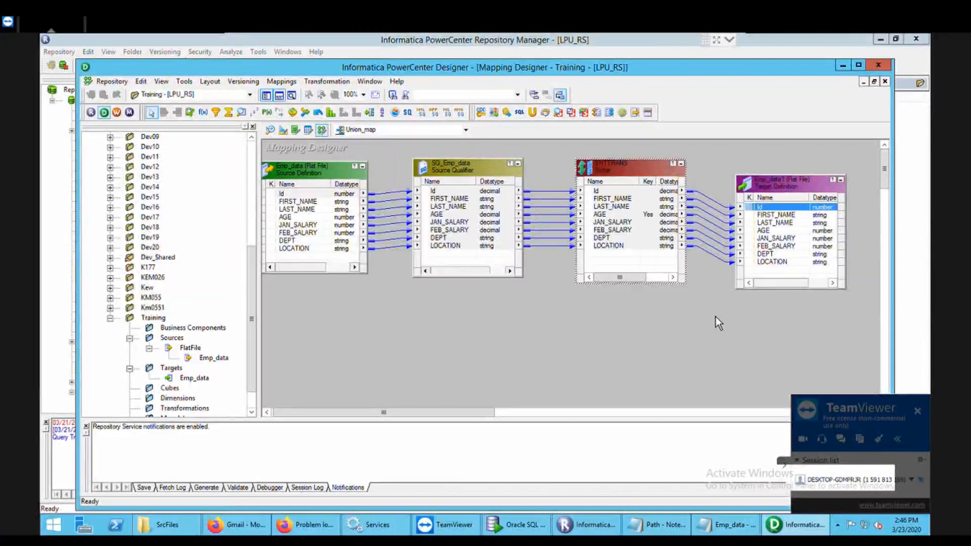
key(ctrl+s)
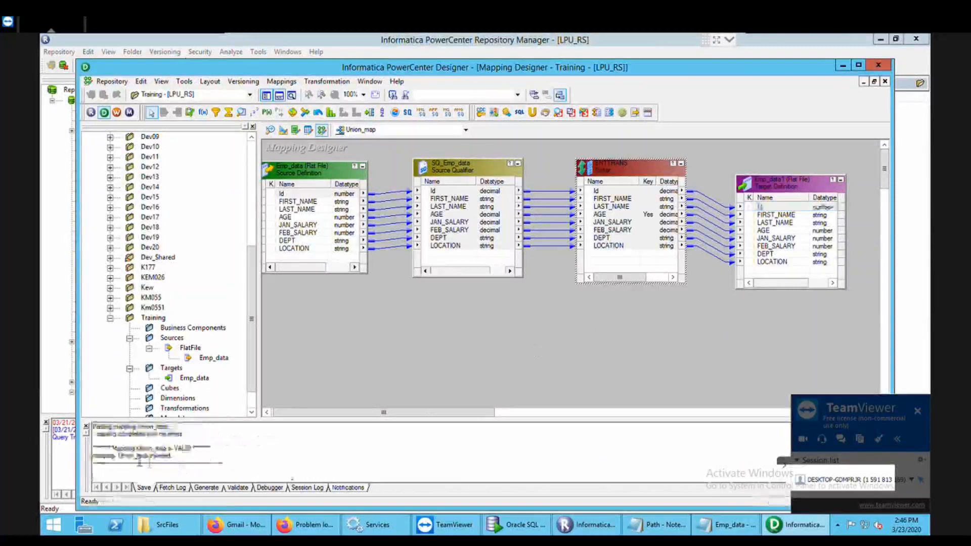
drag(115, 451, 201, 456)
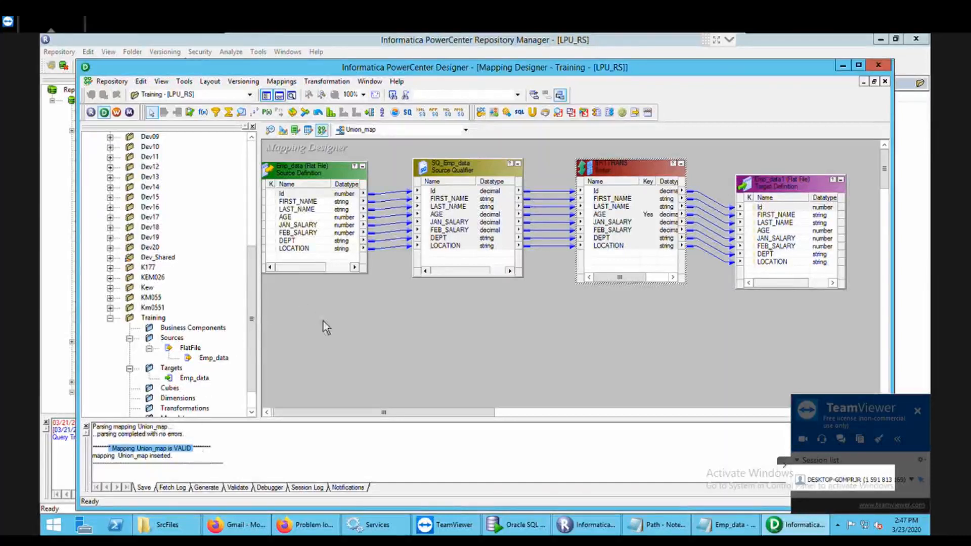
Step: Switch to PowerCenter Workflow Manager and collapse every expanded repository folder except Training
click(127, 122)
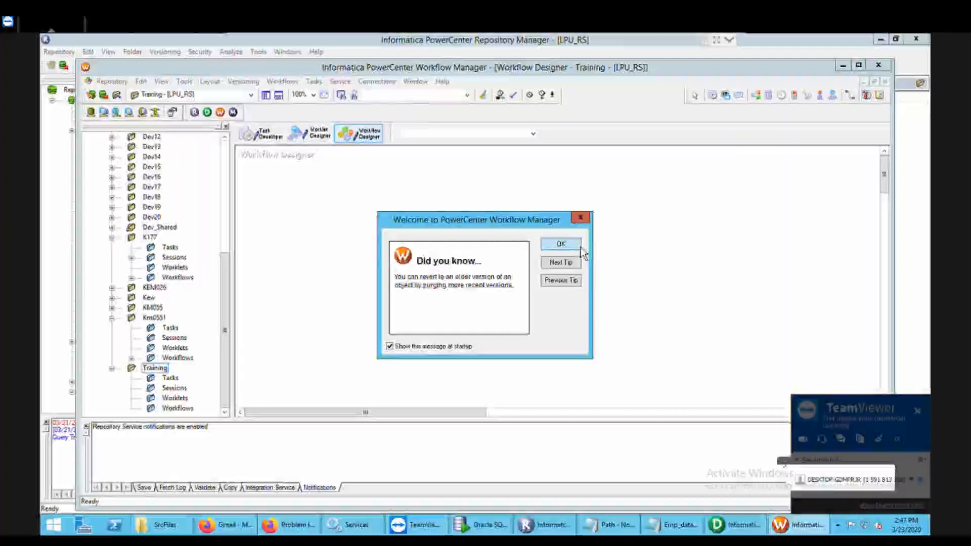
click(579, 246)
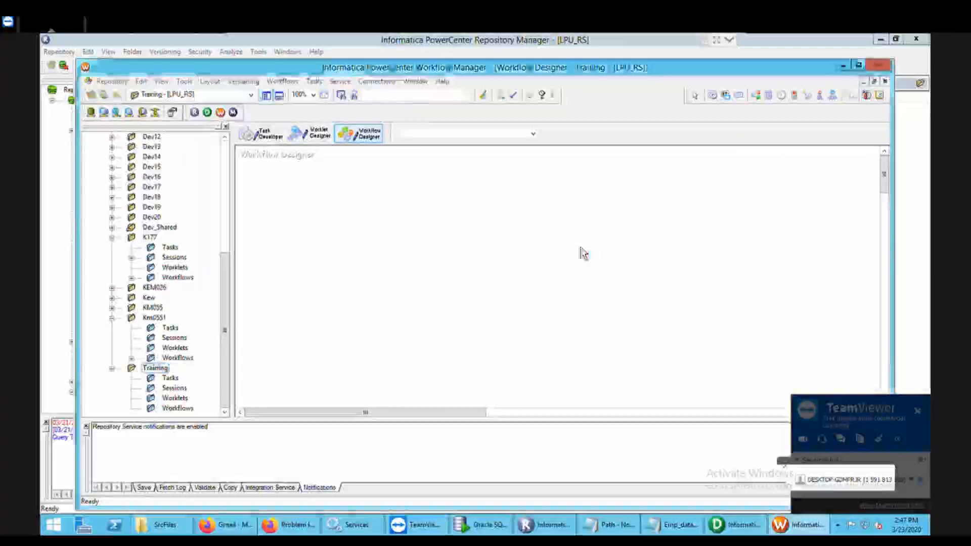
click(112, 238)
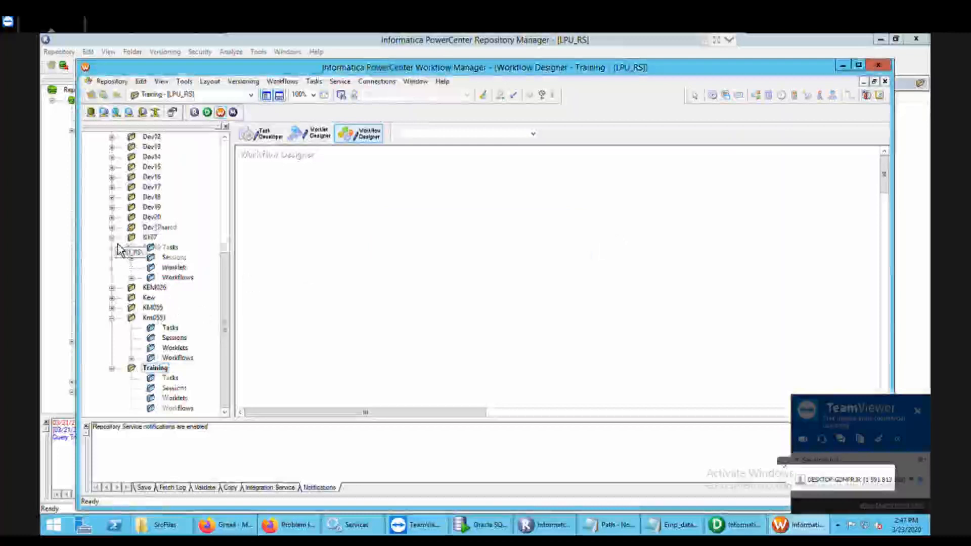
click(112, 318)
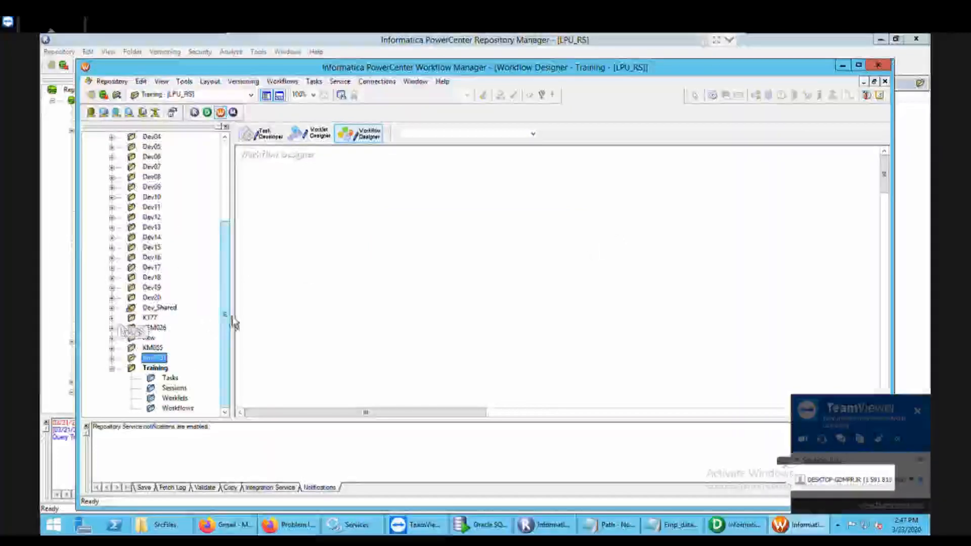
drag(234, 322, 235, 192)
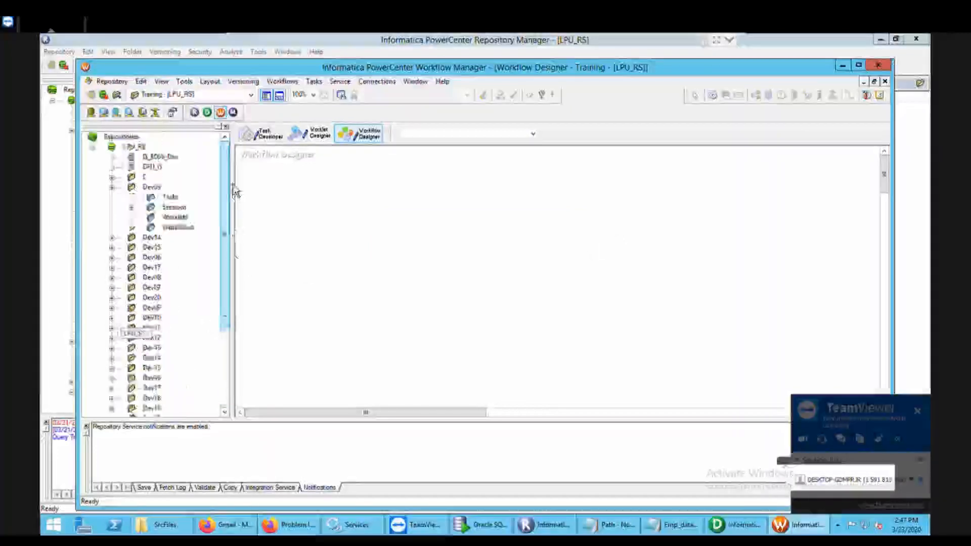
click(112, 188)
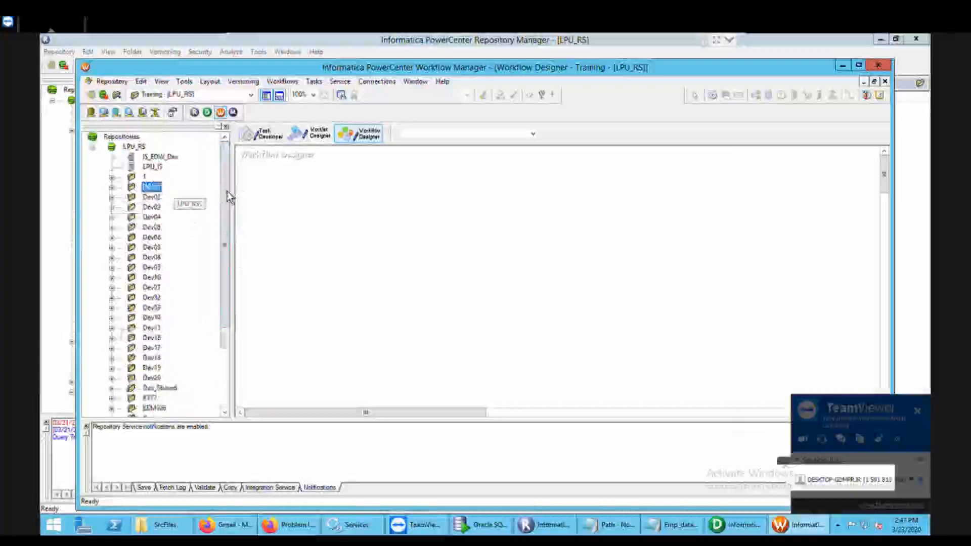
drag(227, 247, 237, 389)
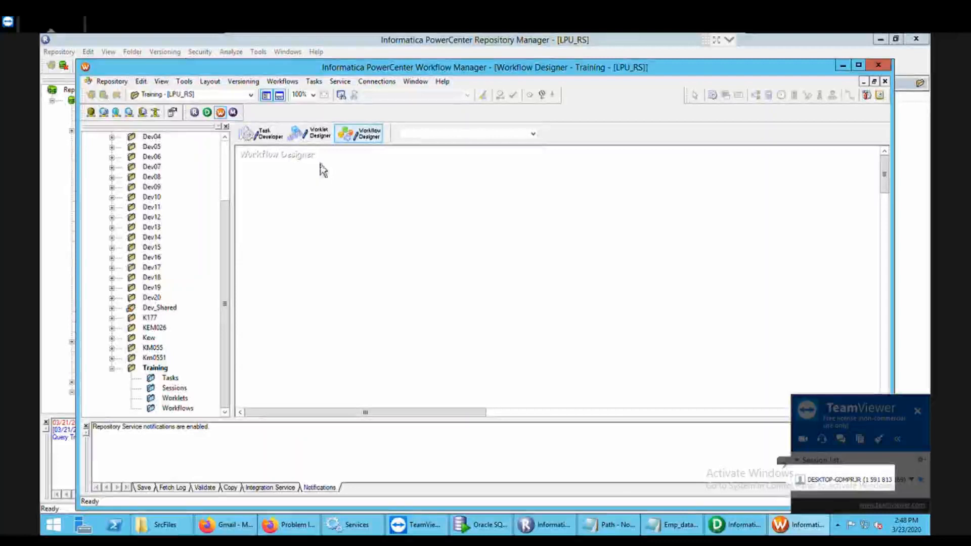
click(296, 82)
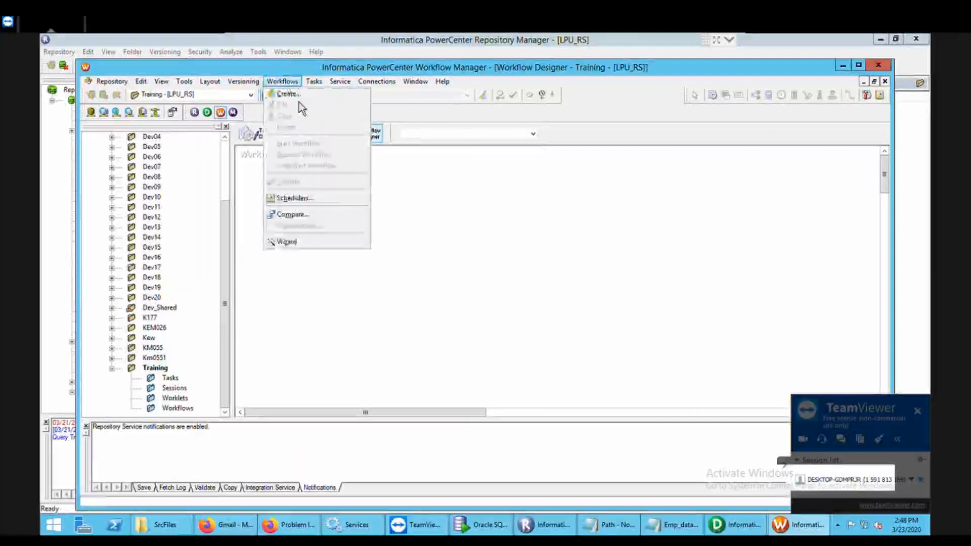
click(437, 240)
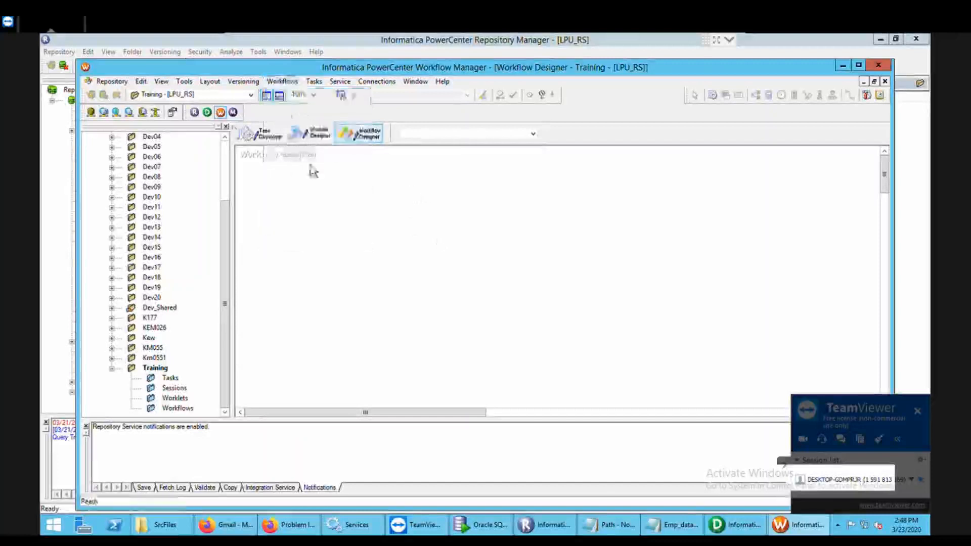
click(188, 86)
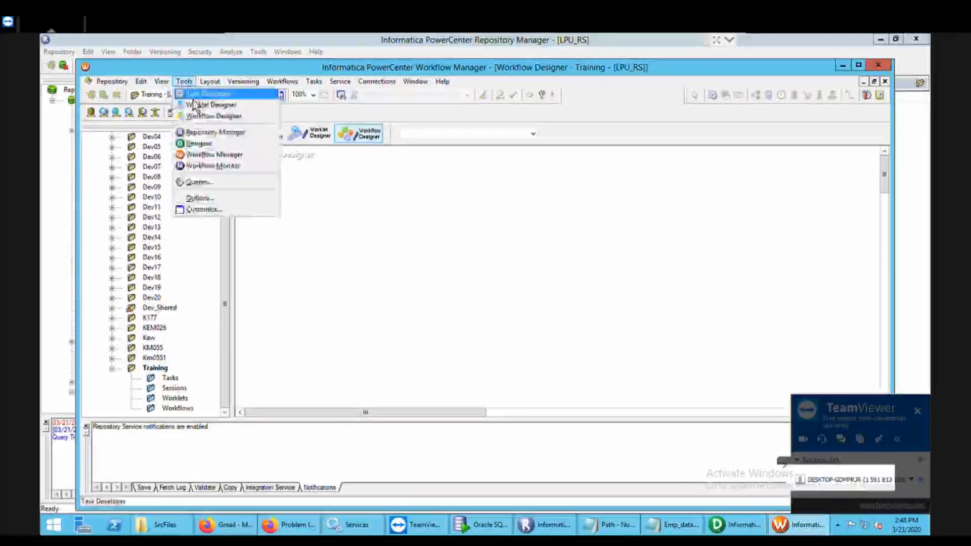
click(194, 101)
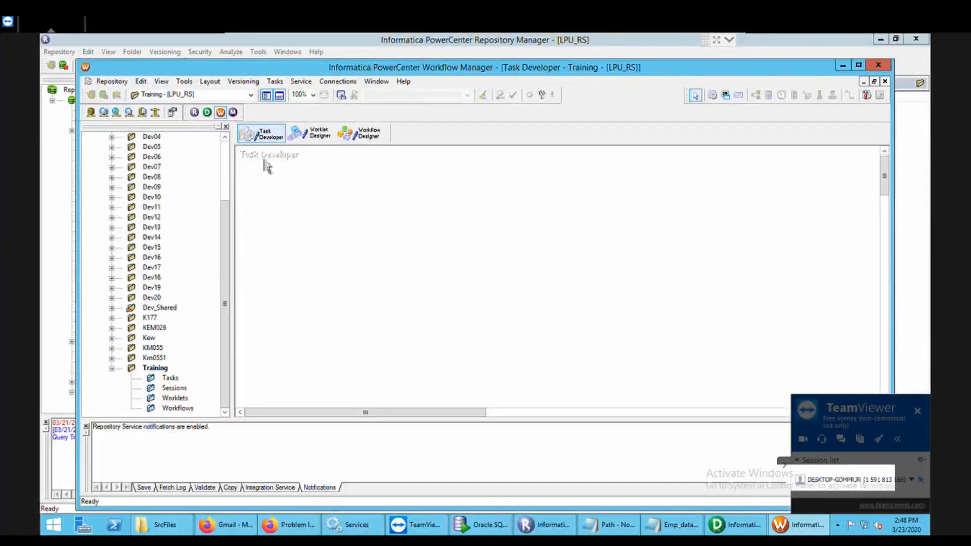
click(185, 82)
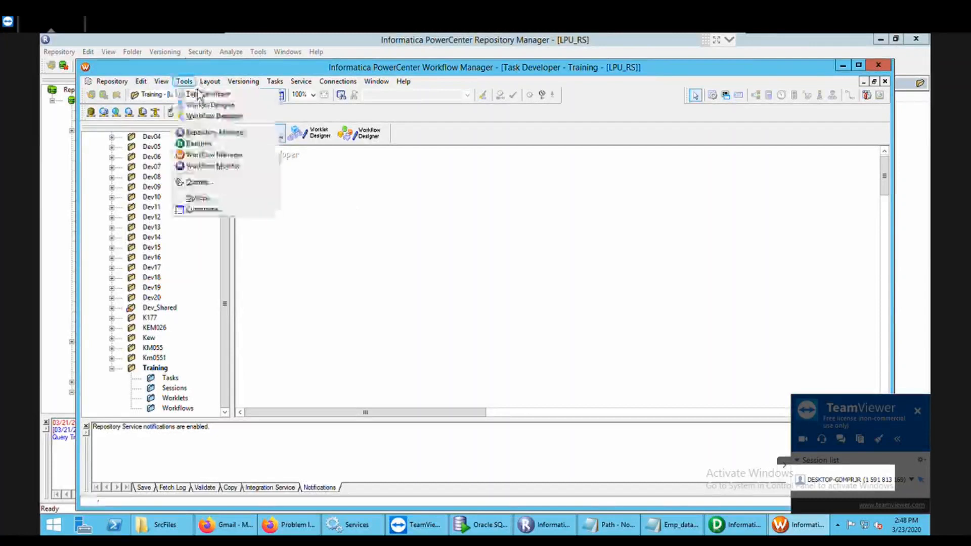
click(213, 116)
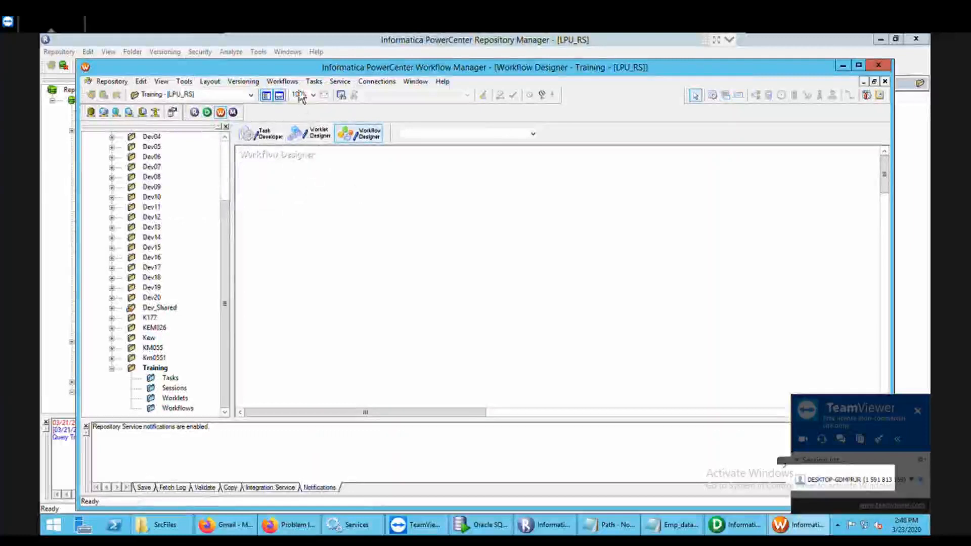
Step: Create a workflow named union_workflow, keeping the LPU_IS integration service
click(288, 82)
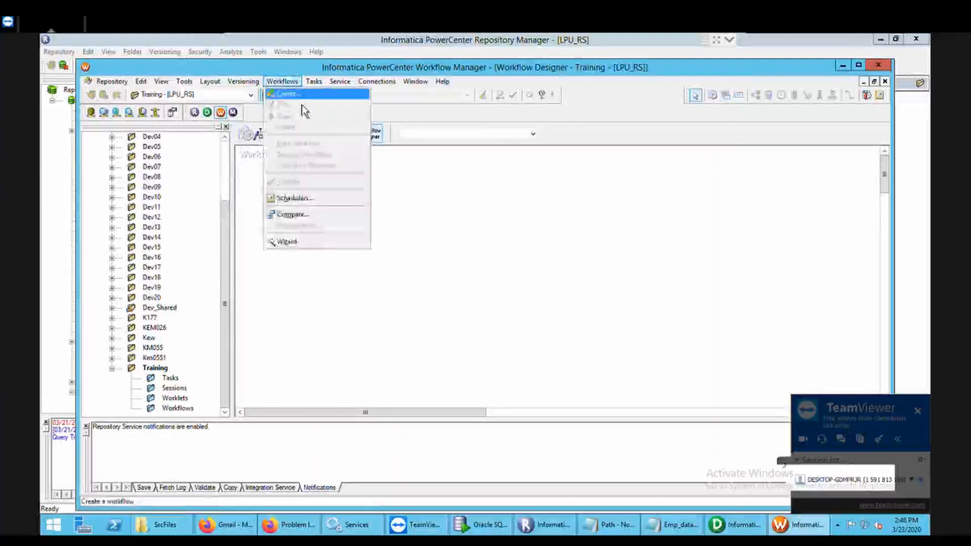
click(298, 95)
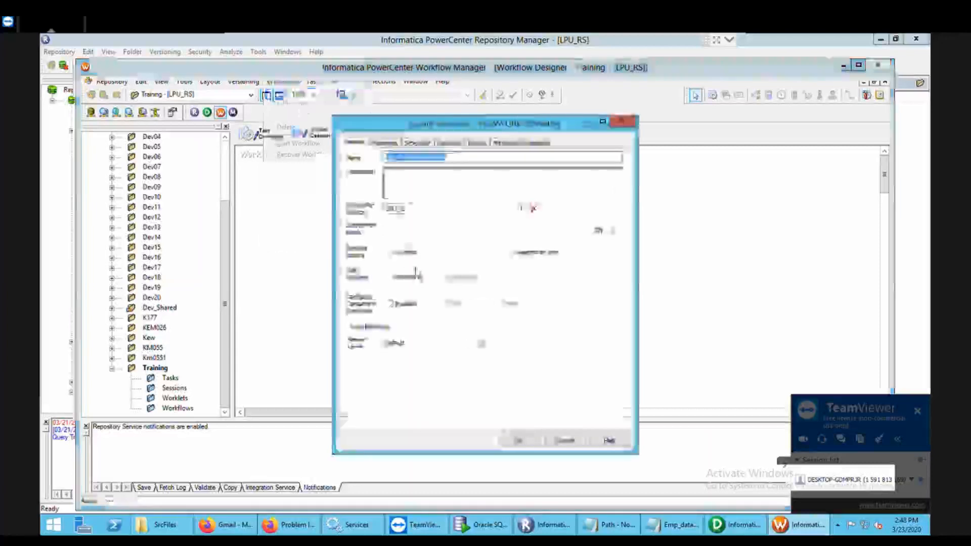
key(BackSpace)
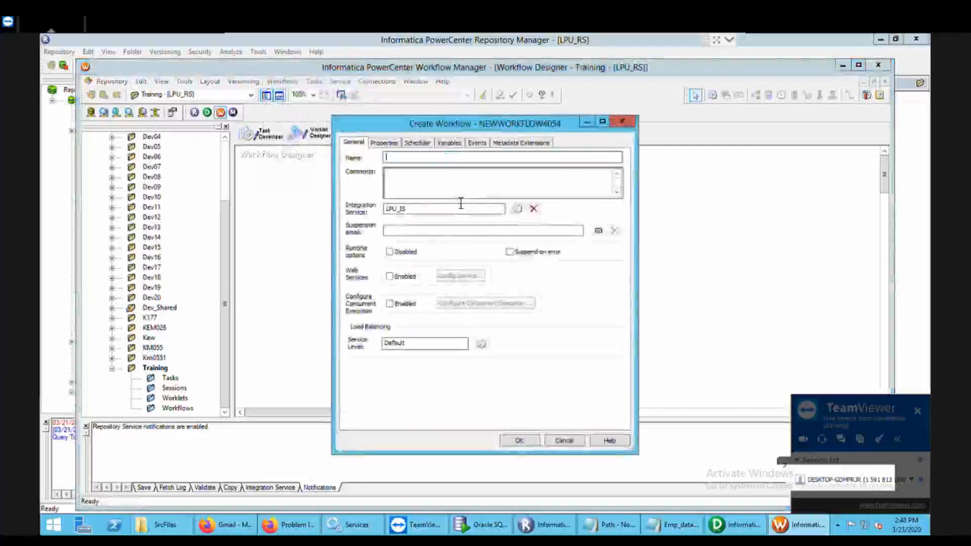
text(union)
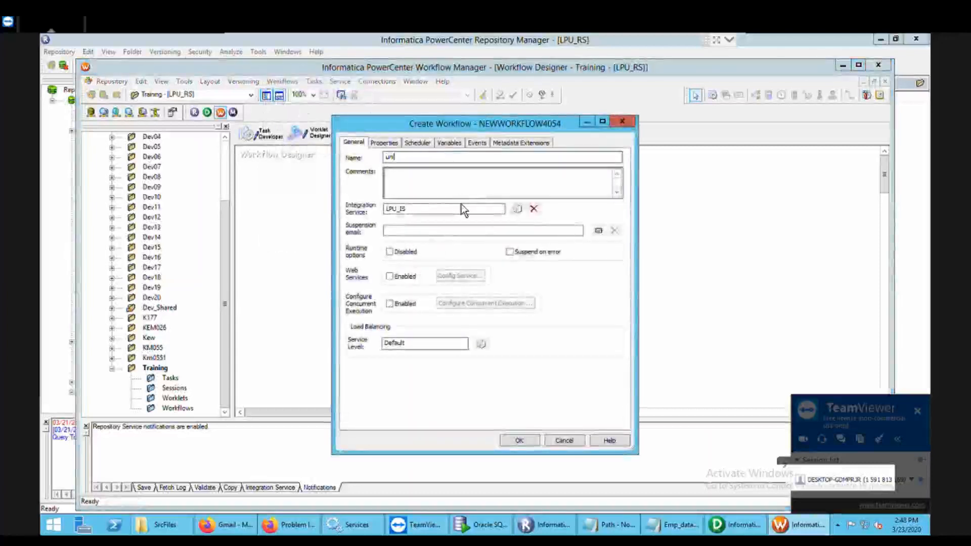
text(_workflow)
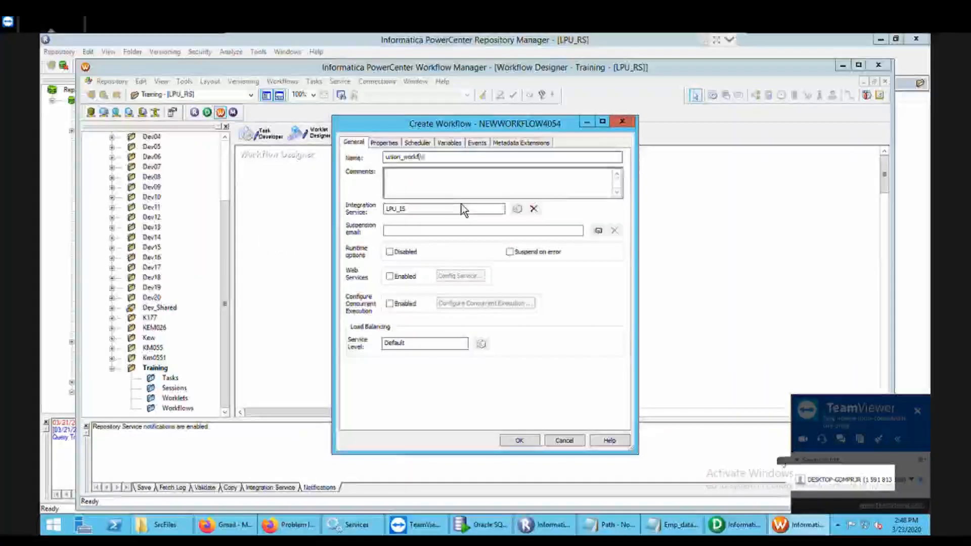
click(518, 443)
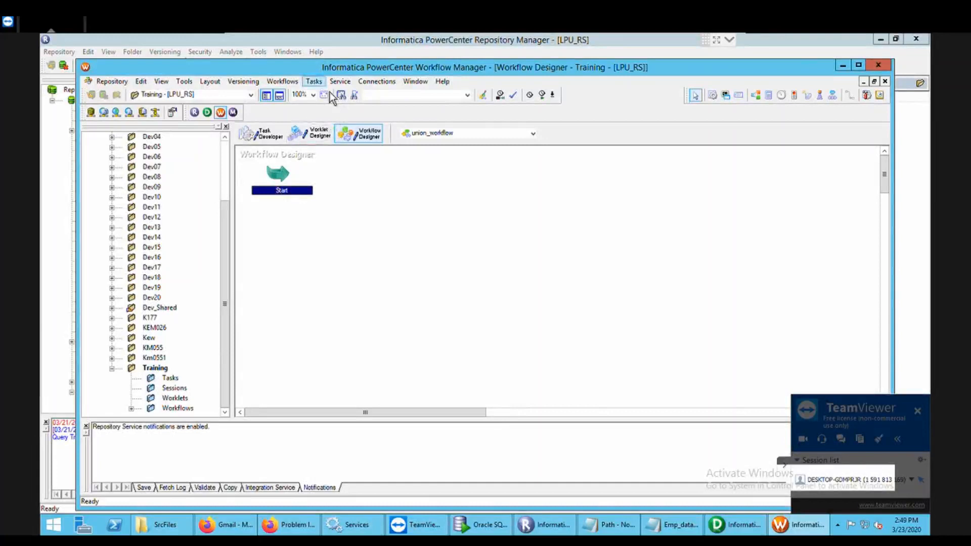
Step: Create a Session task named union_session in the workflow and associate it with the Union_map mapping
click(313, 81)
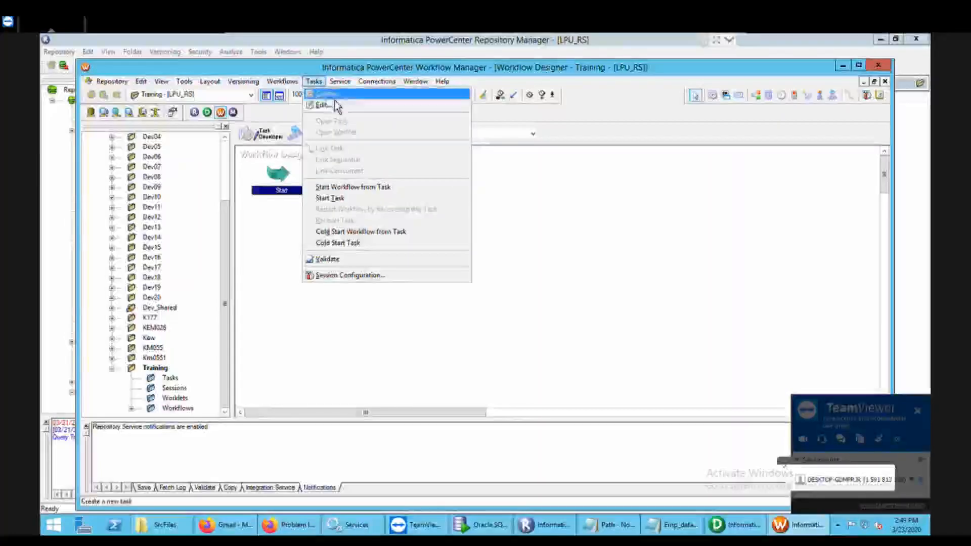
click(333, 94)
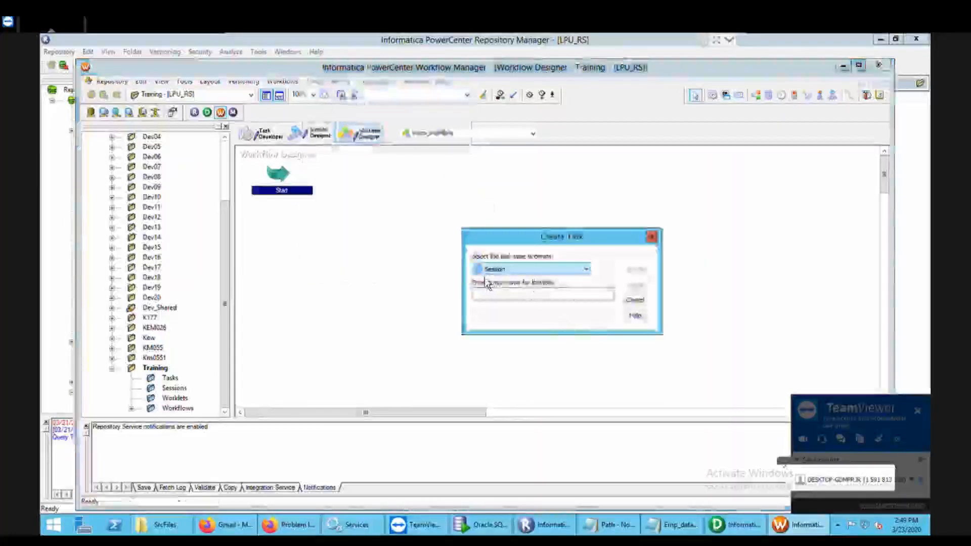
click(515, 297)
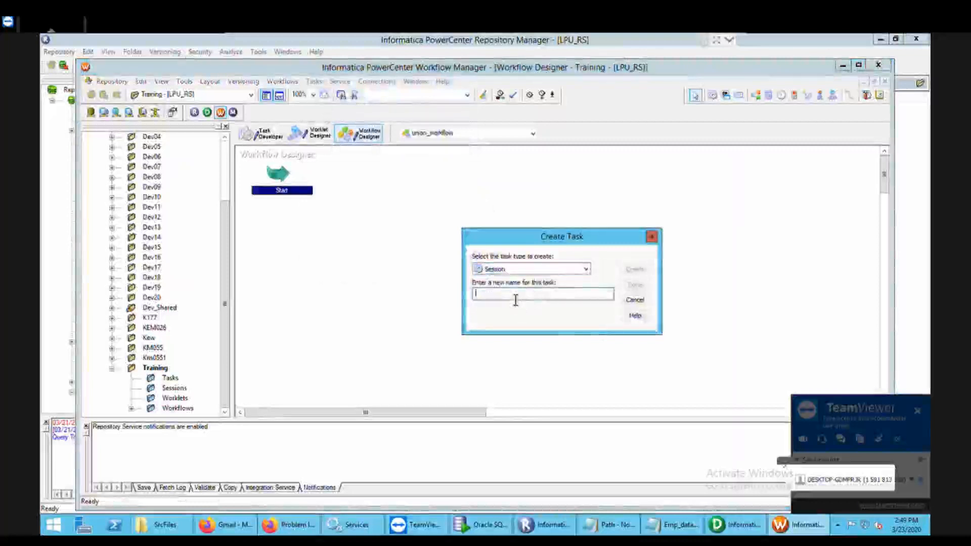
text(un)
key(BackSpace)
key(BackSpace)
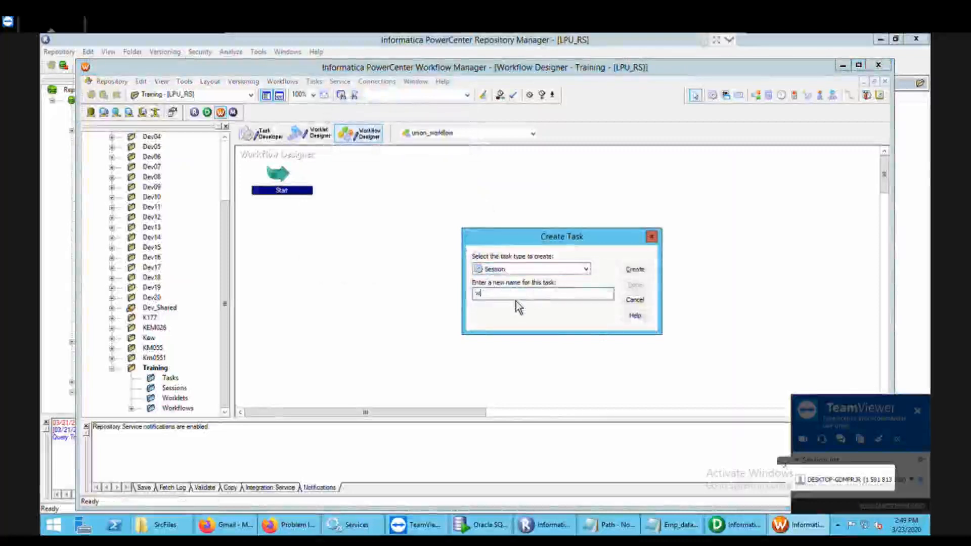
text(snion_)
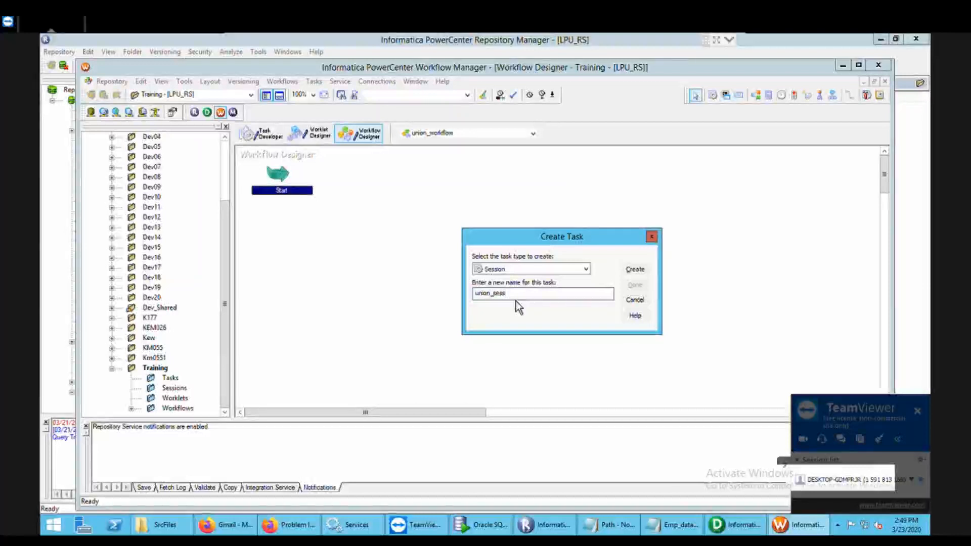
text(session)
click(635, 270)
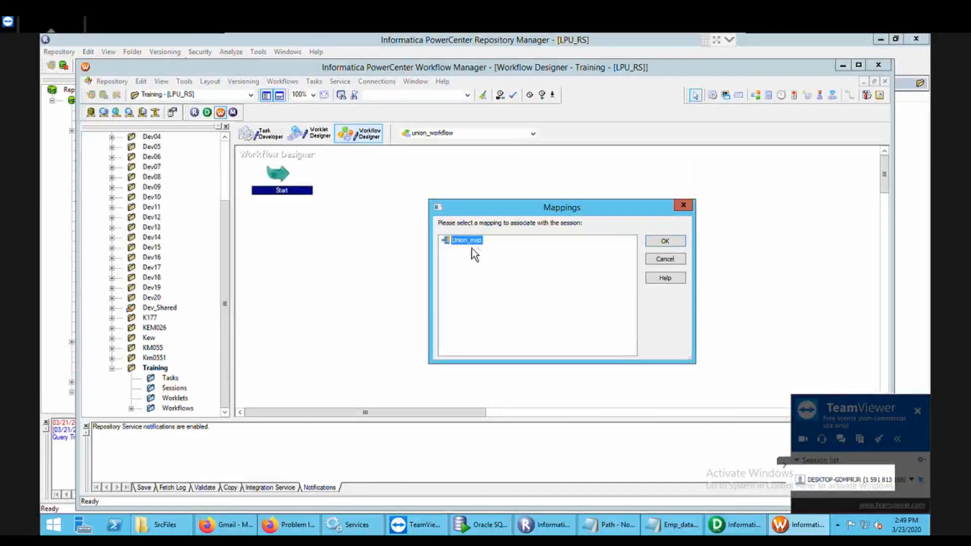
click(662, 242)
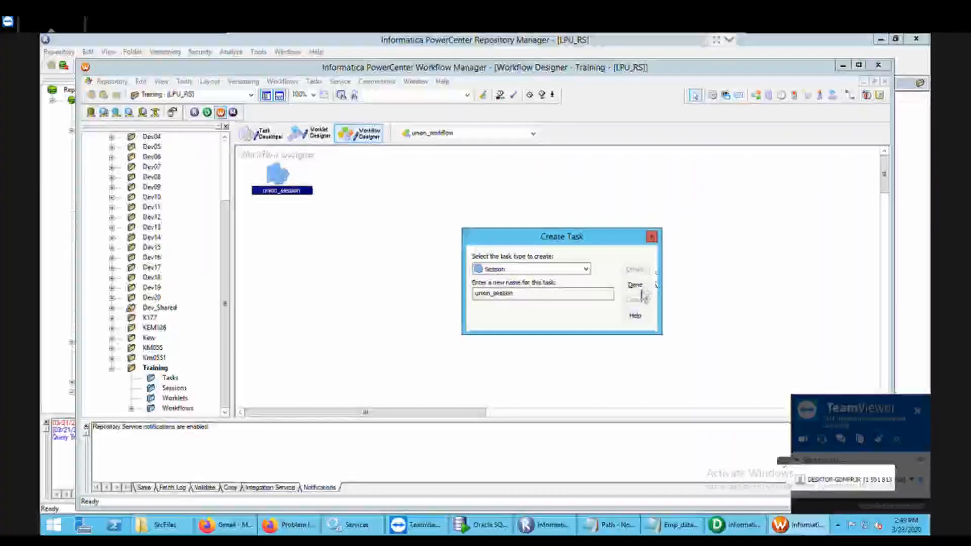
click(636, 286)
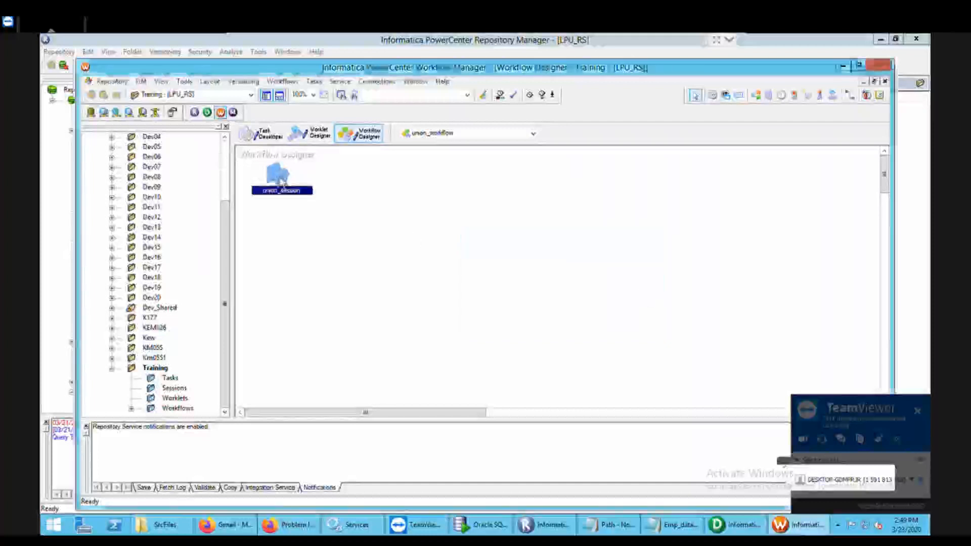
Step: Move union_session to the right of the Start task and link Start to it
drag(281, 183, 393, 182)
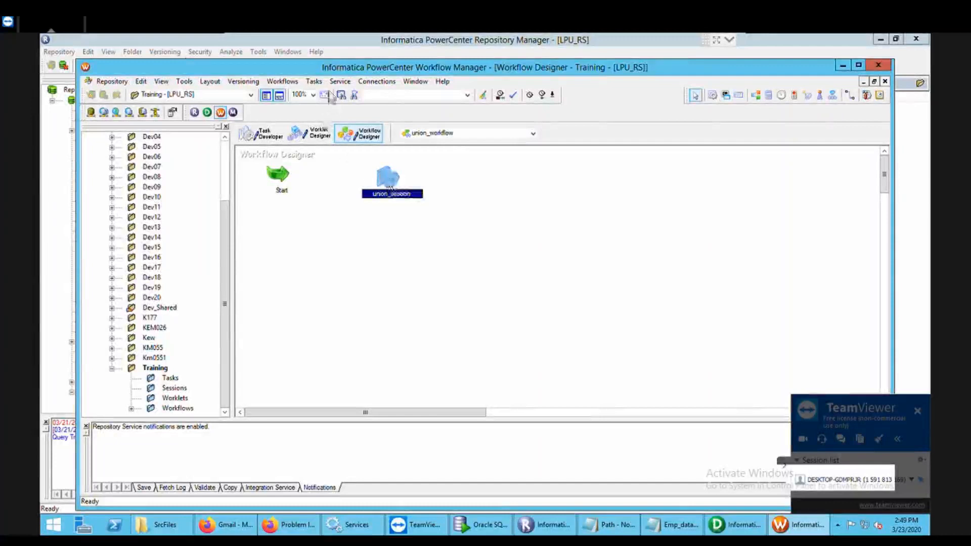
click(313, 81)
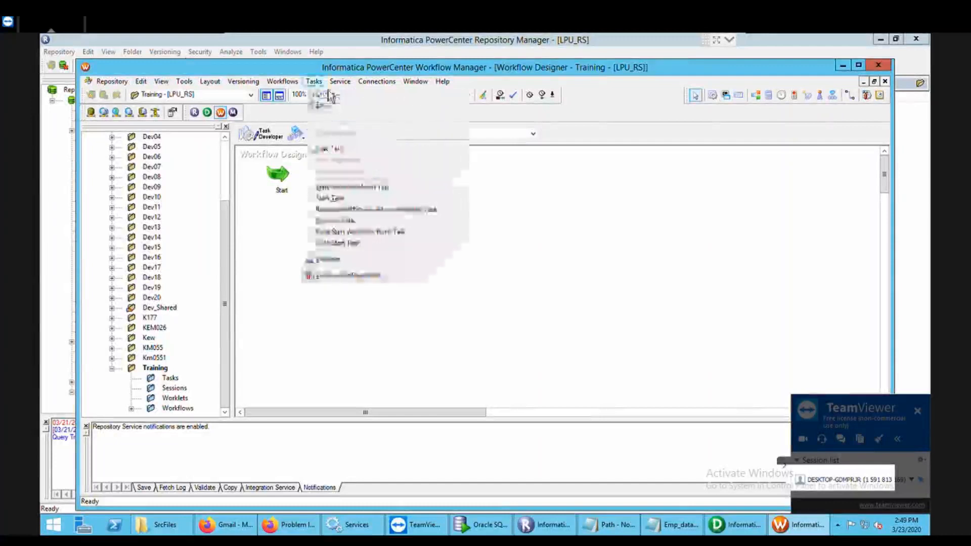
click(349, 151)
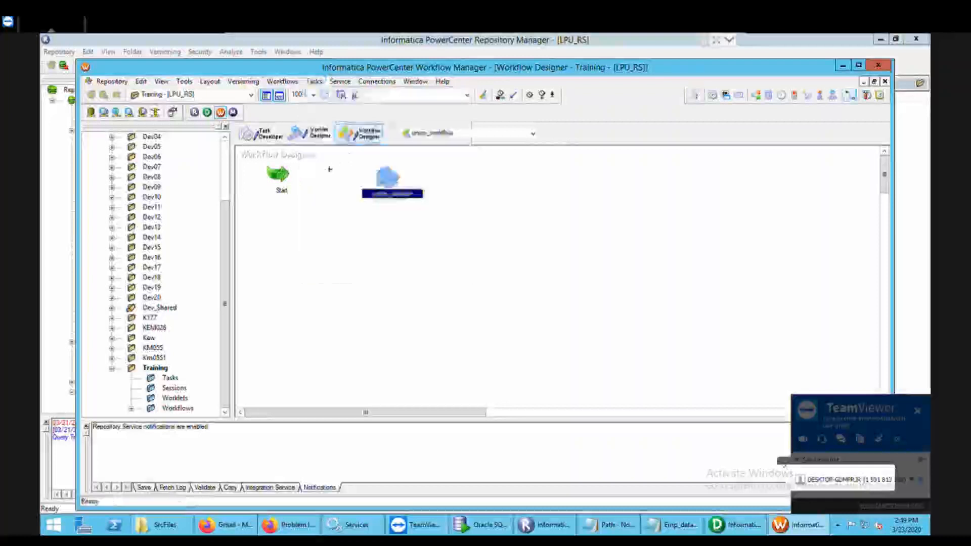
drag(282, 177, 395, 185)
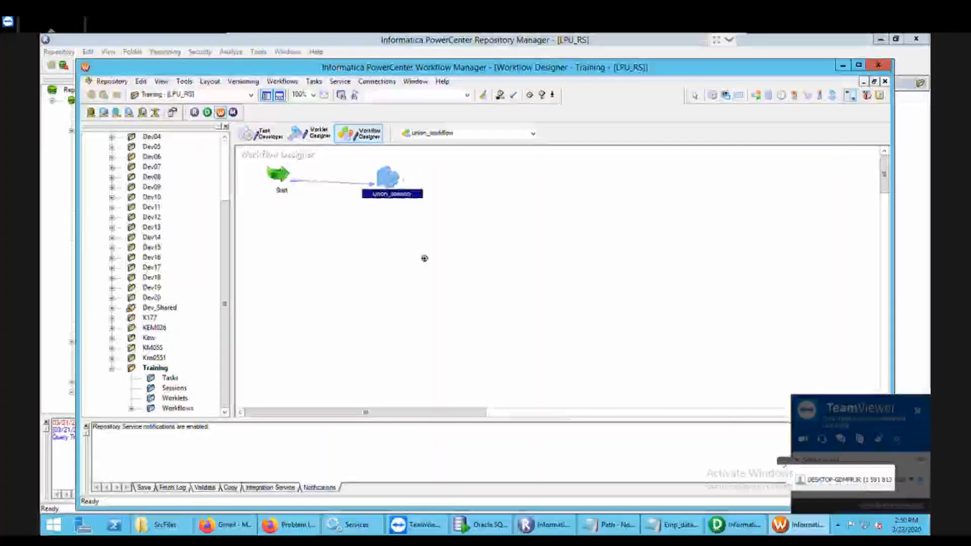
Step: Open the union_session task for editing and display its mapping configuration
double_click(405, 196)
right_click(397, 192)
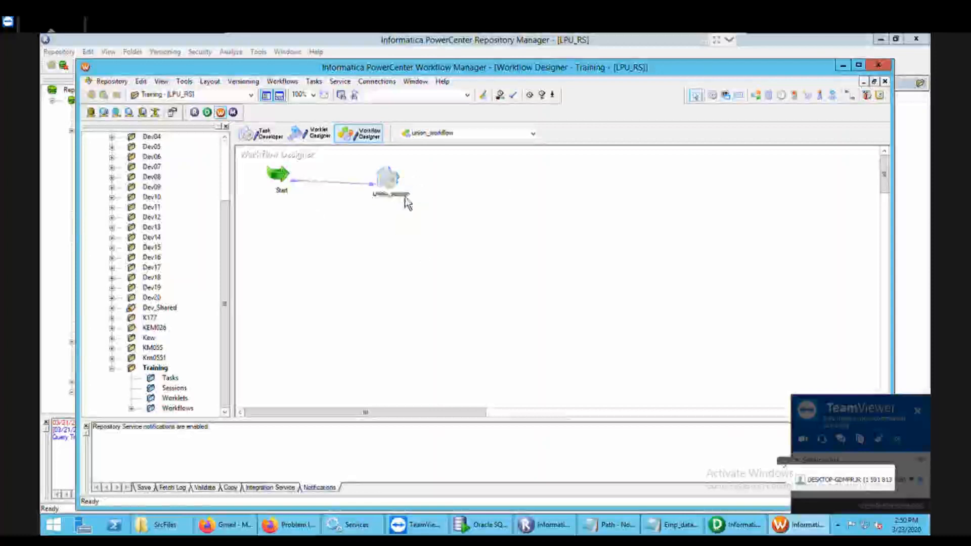
click(394, 192)
click(394, 192)
right_click(395, 196)
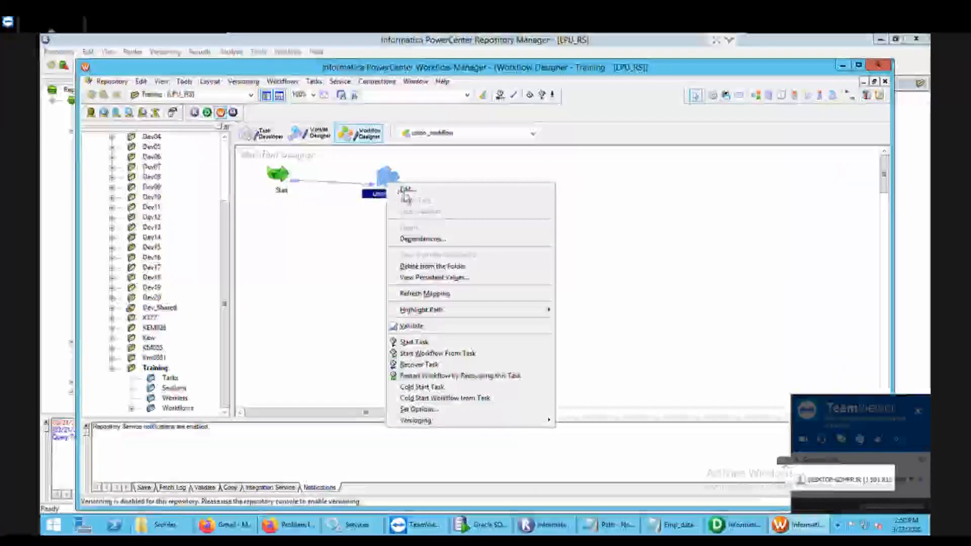
click(408, 190)
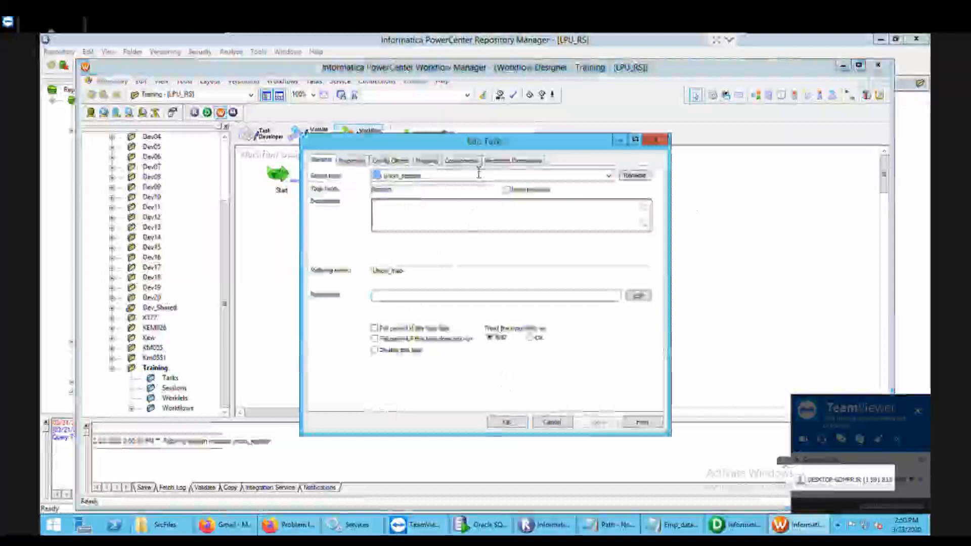
click(436, 162)
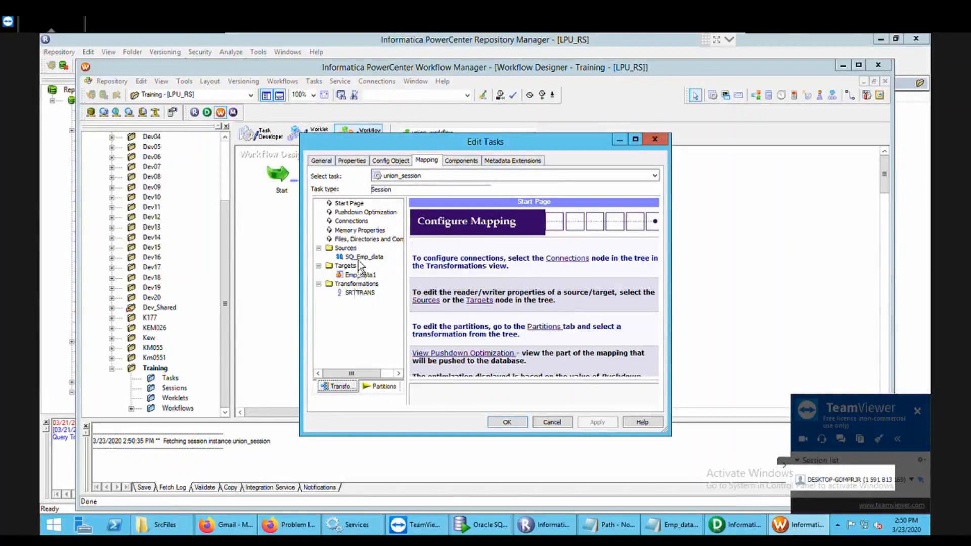
Step: Clear the source file directory of the Emp_data file reader in the session's source properties
click(345, 247)
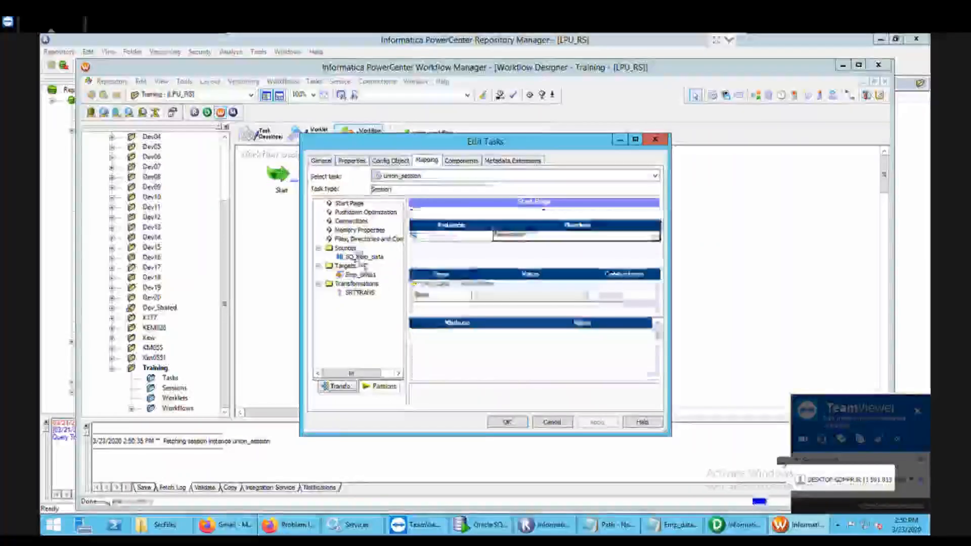
click(353, 265)
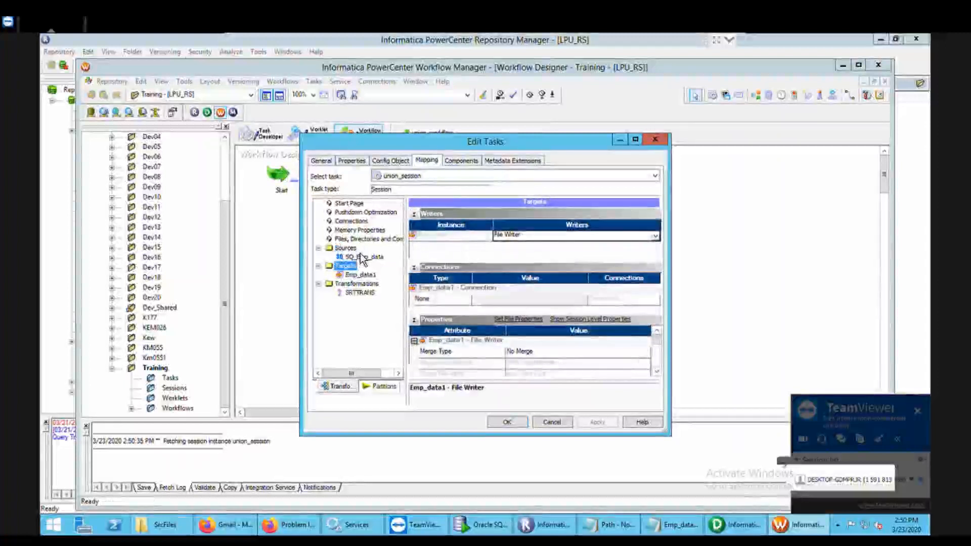
click(345, 248)
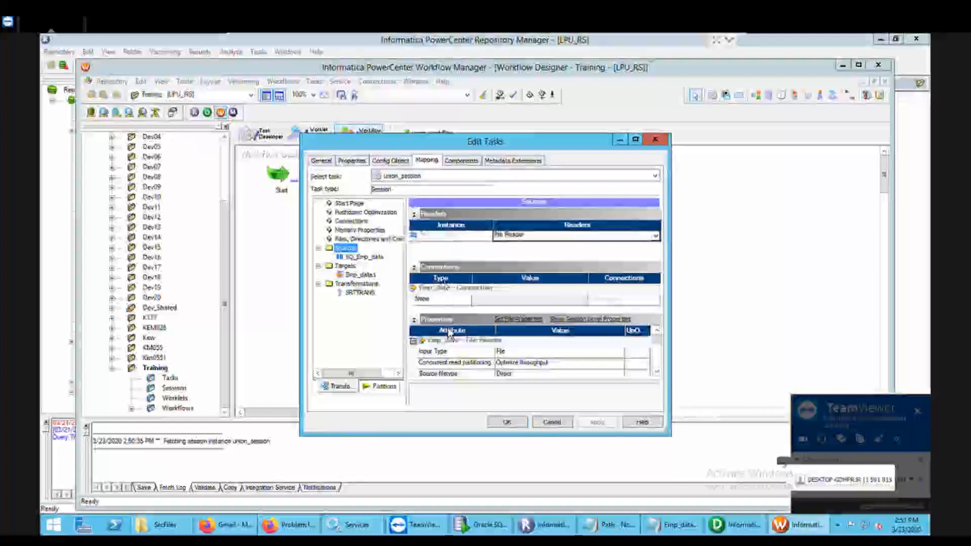
click(423, 230)
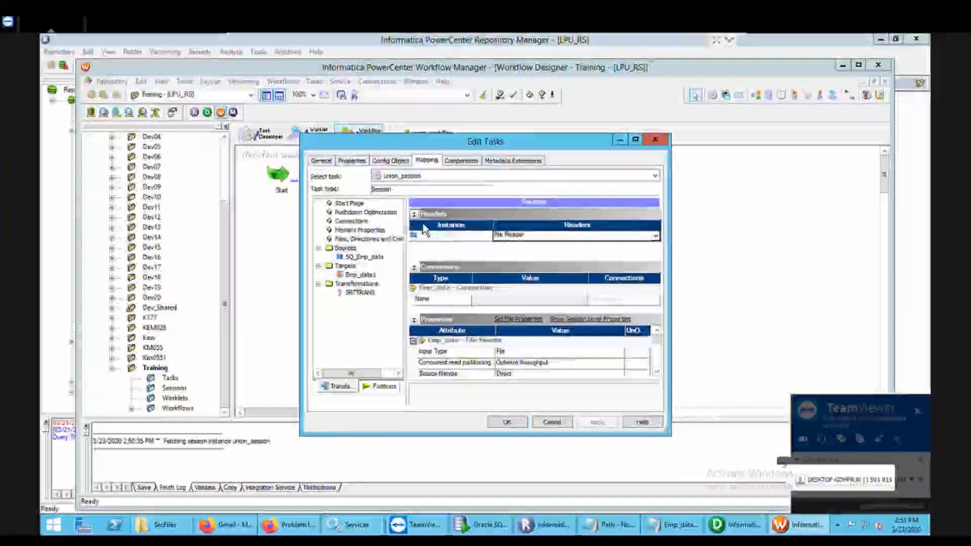
scroll(424, 238, down, 2)
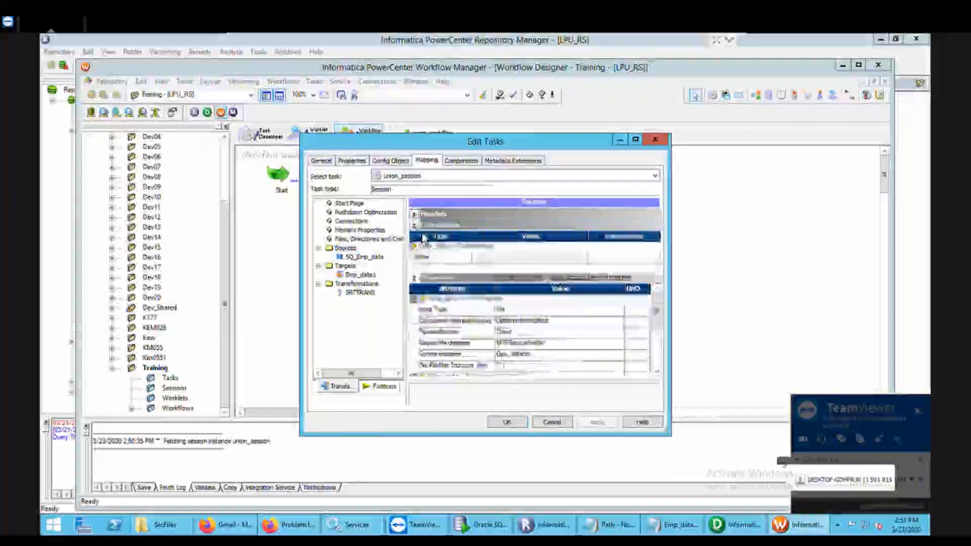
scroll(454, 258, down, 2)
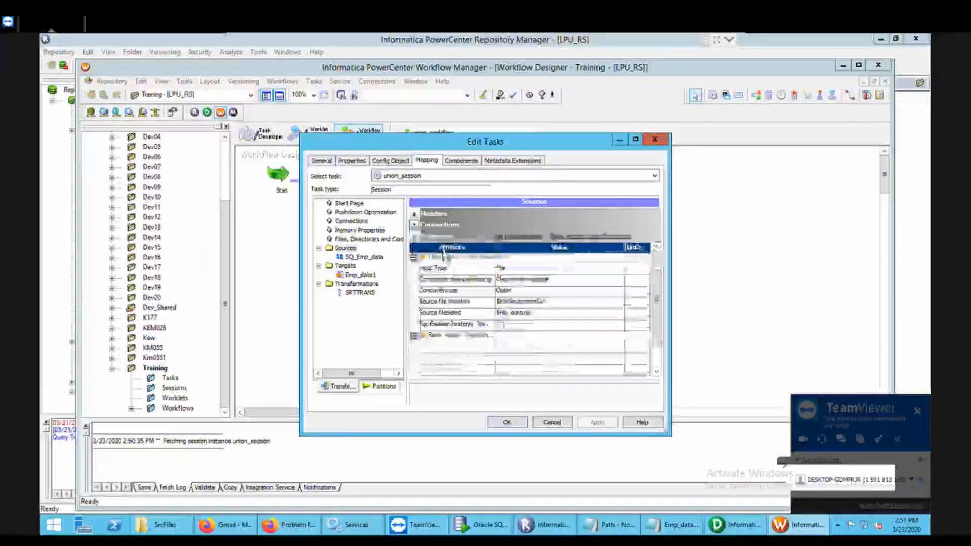
click(455, 301)
click(520, 302)
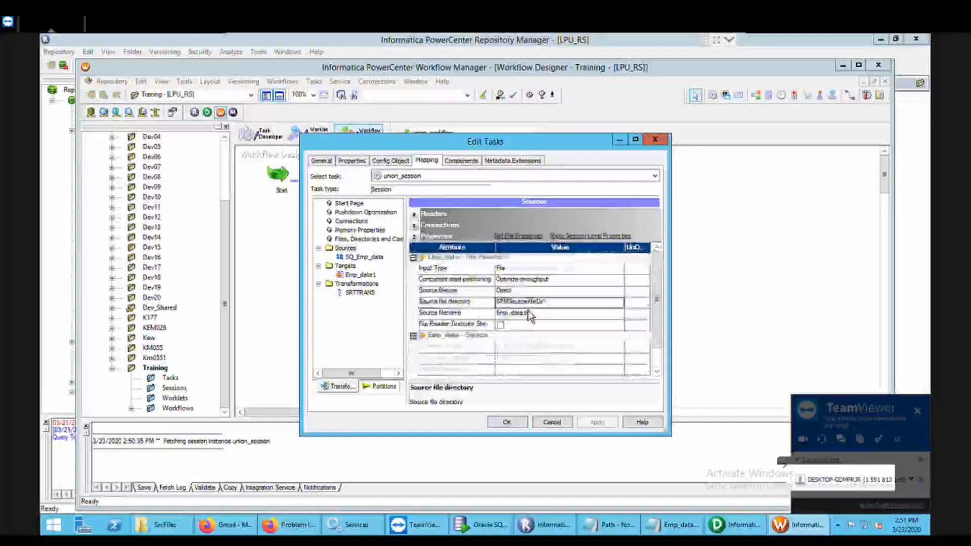
key(End)
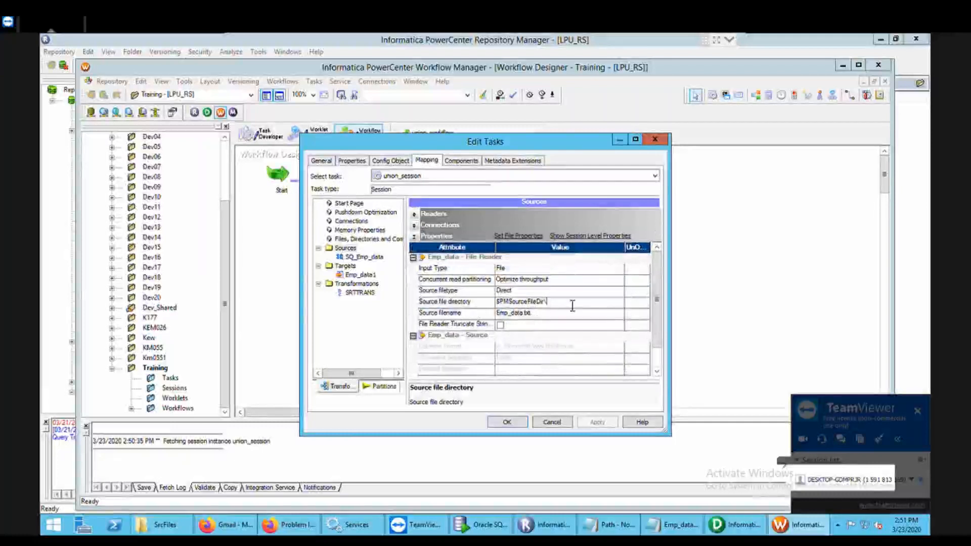
key(BackSpace)
key(BackSpace)
key(BackSpace)
key(BackSpace)
key(BackSpace)
key(BackSpace)
key(BackSpace)
key(BackSpace)
key(BackSpace)
key(BackSpace)
key(BackSpace)
key(BackSpace)
key(BackSpace)
key(BackSpace)
key(BackSpace)
key(BackSpace)
key(BackSpace)
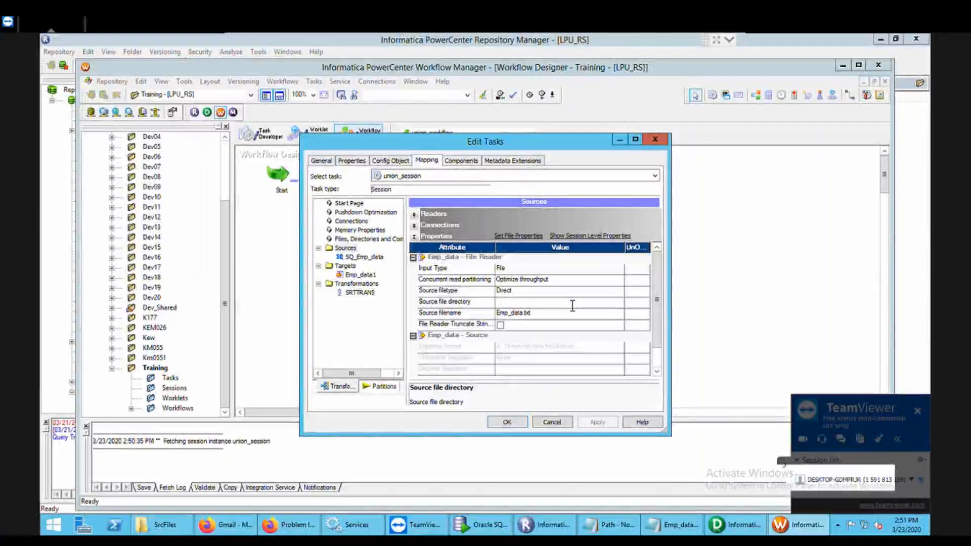
Step: Copy the SrcFiles path from the Path file in Notepad and set the source file directory to C:\Informatica\10.1.0\server\infa_shared\SrcFiles\
mouse_move(609, 531)
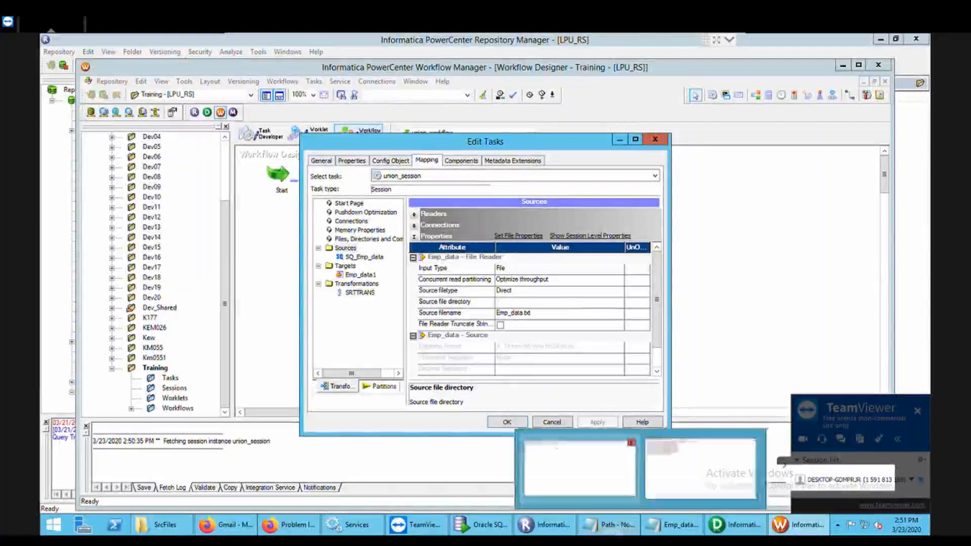
click(590, 479)
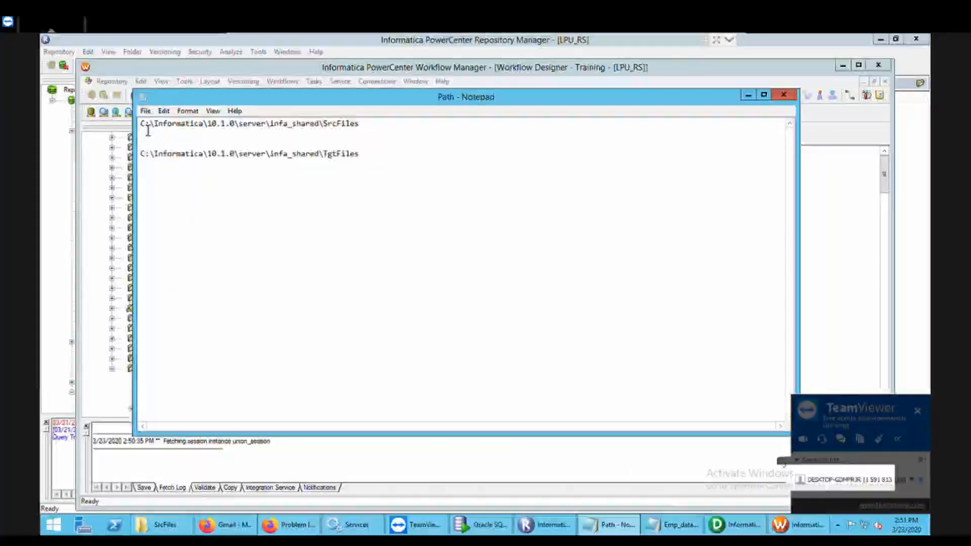
drag(142, 124, 362, 137)
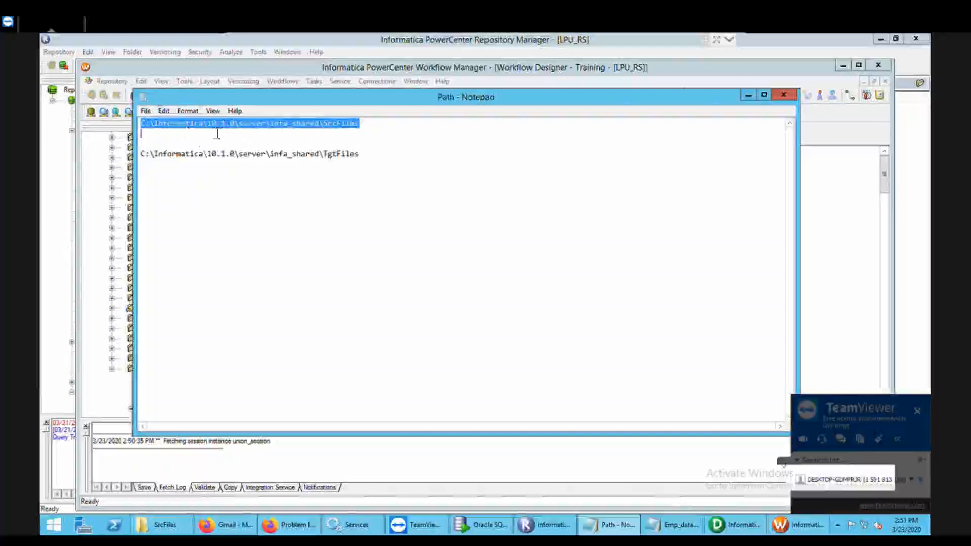
click(283, 130)
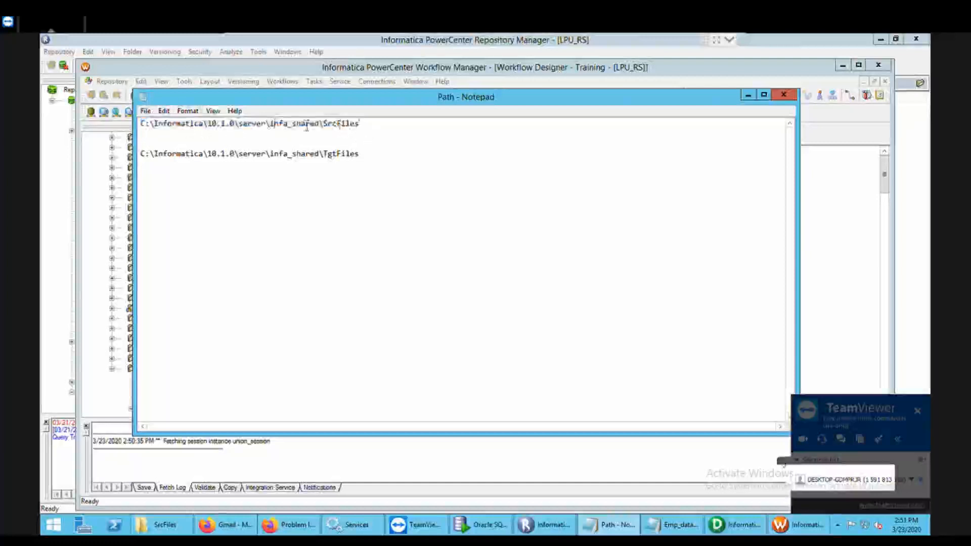
drag(359, 126, 147, 132)
key(ctrl+c)
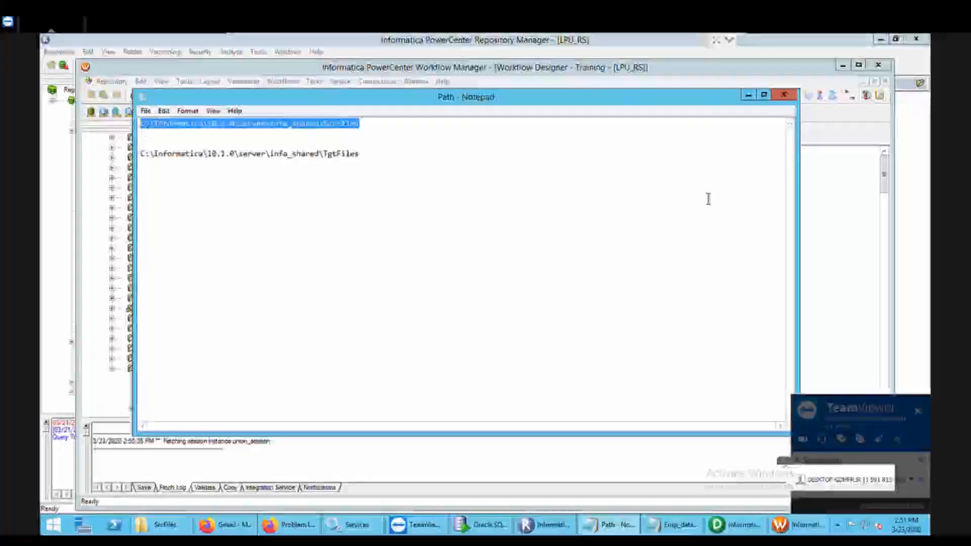
click(822, 235)
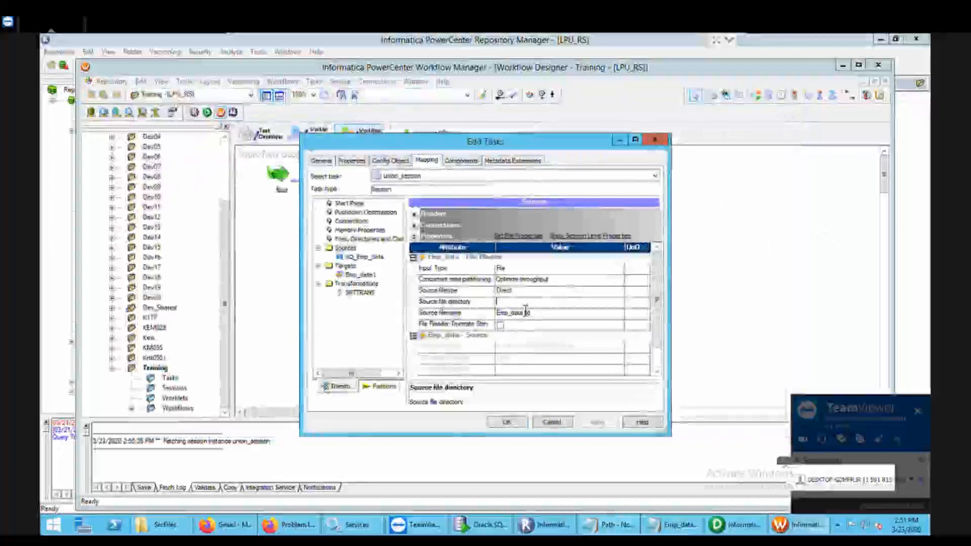
key(ctrl+v)
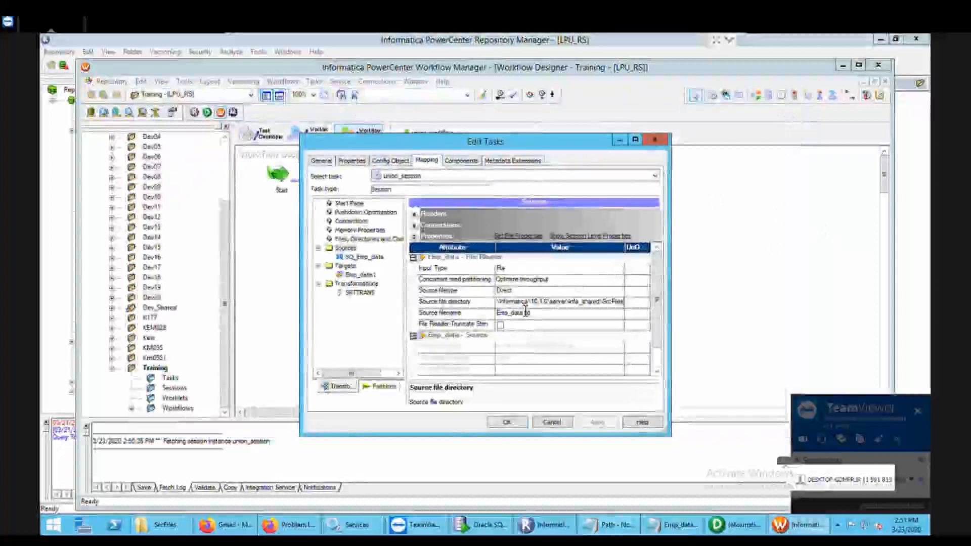
text(\)
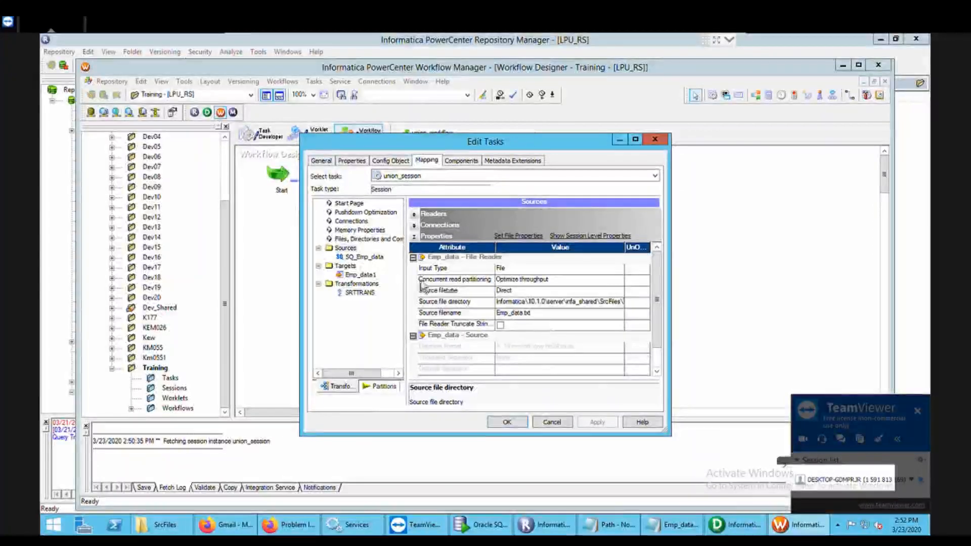
Step: Clear the output file directory in the Emp_data1 target's file writer properties
click(360, 274)
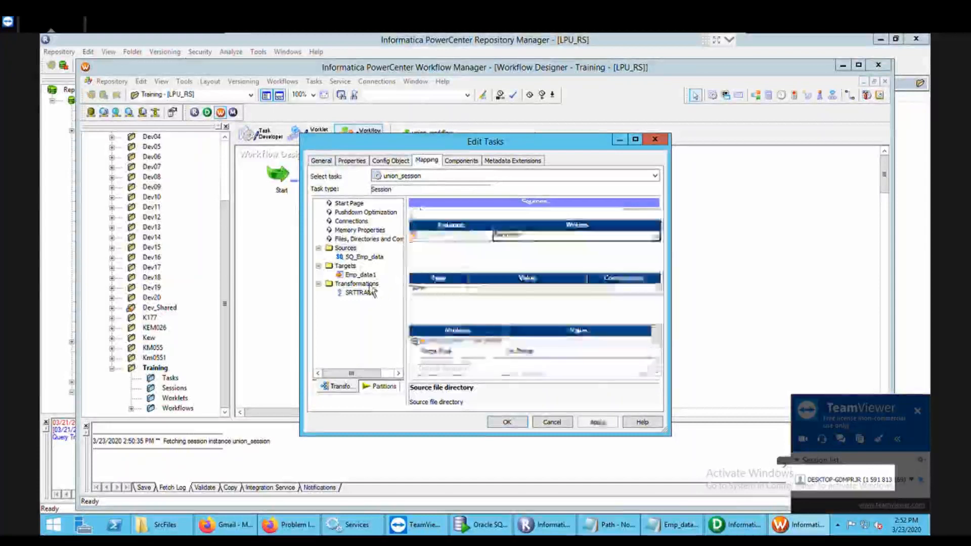
click(415, 214)
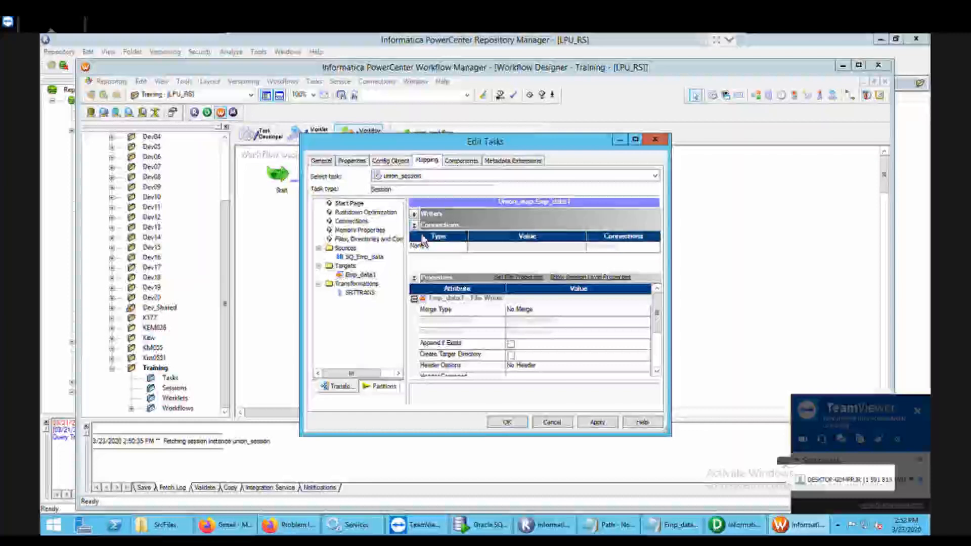
click(414, 225)
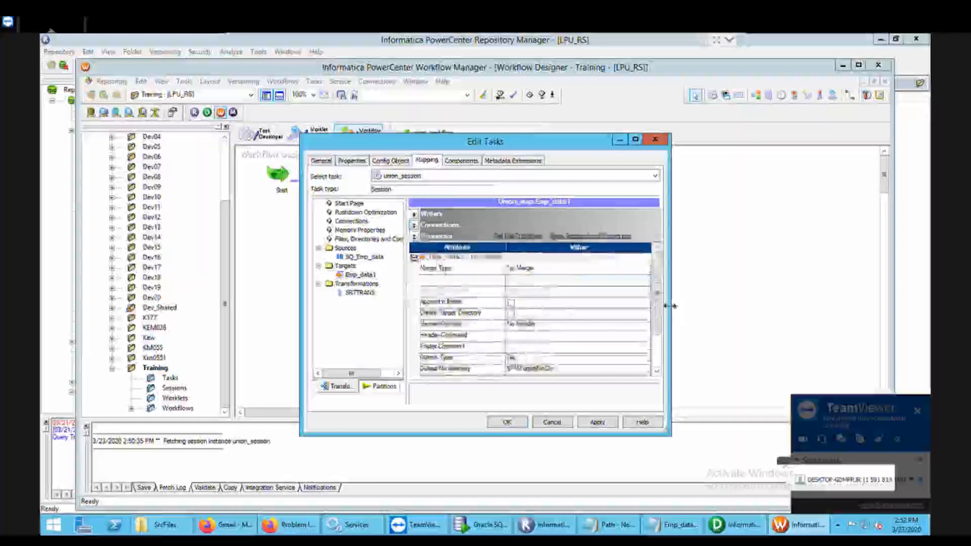
scroll(665, 344, down, 5)
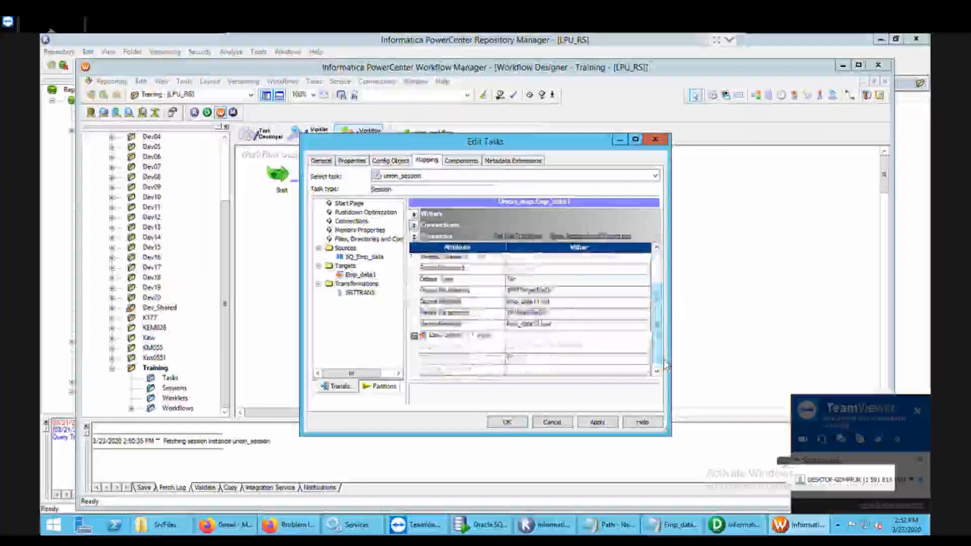
click(558, 294)
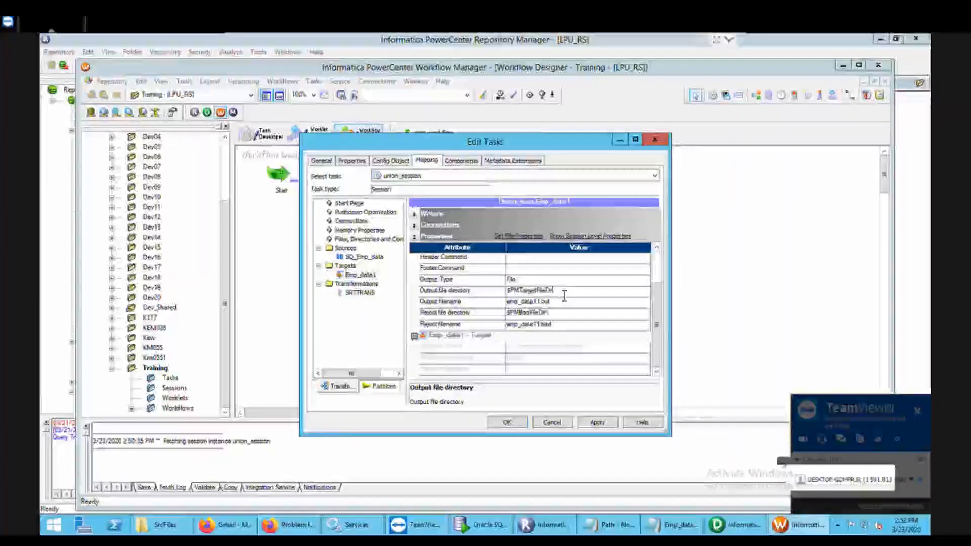
key(BackSpace)
key(BackSpace)
key(BackSpace)
key(BackSpace)
key(BackSpace)
key(BackSpace)
key(BackSpace)
key(BackSpace)
key(BackSpace)
key(BackSpace)
key(BackSpace)
key(BackSpace)
key(BackSpace)
key(BackSpace)
key(BackSpace)
key(BackSpace)
key(BackSpace)
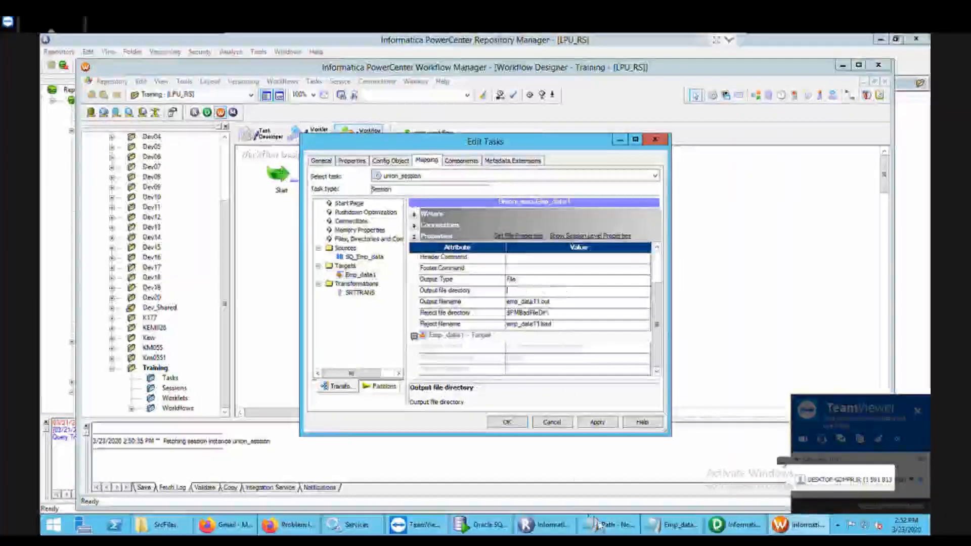
Step: Copy the TgtFiles path from the Path file in Notepad and set Emp_data1's output file directory to C:\Informatica\10.1.0\server\infa_shared\TgtFiles\
click(606, 525)
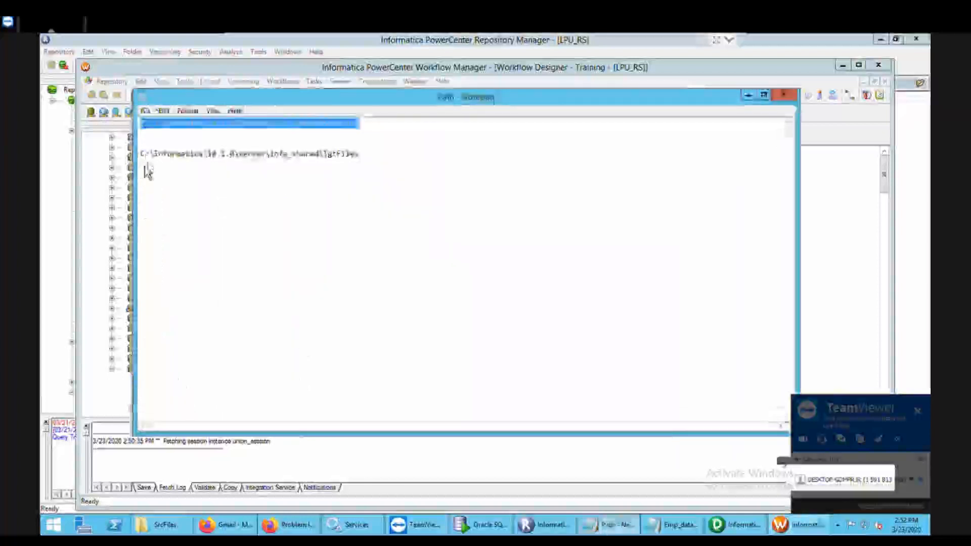
drag(142, 156, 377, 160)
key(ctrl+c)
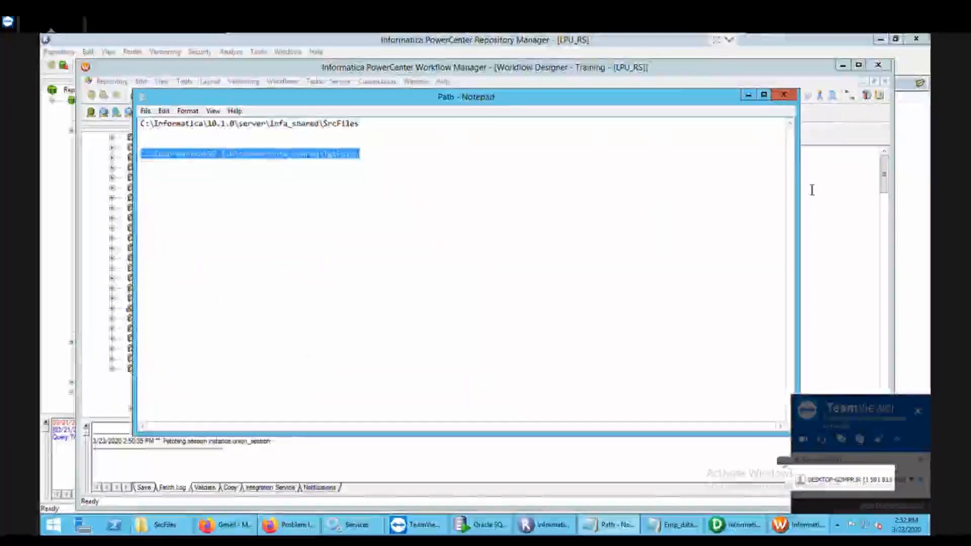
click(110, 405)
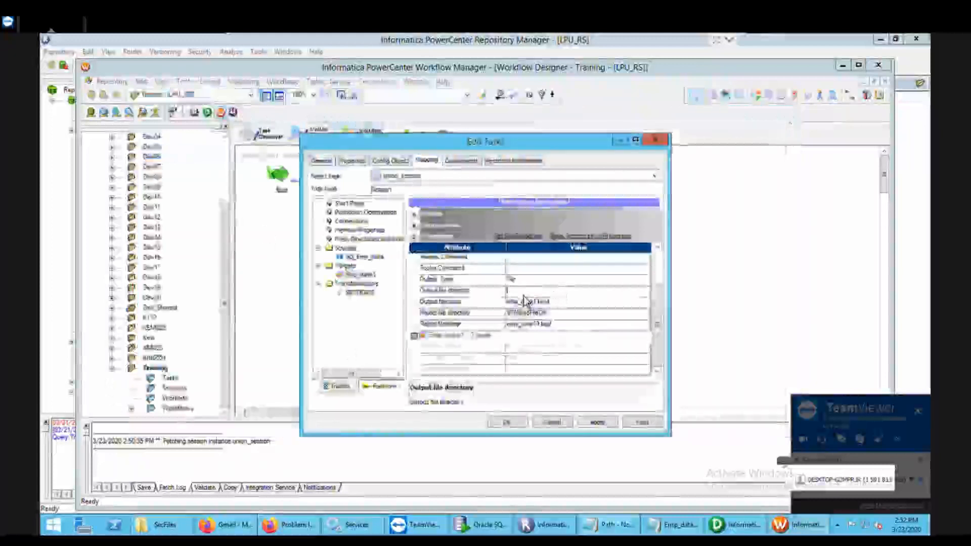
key(ctrl+v)
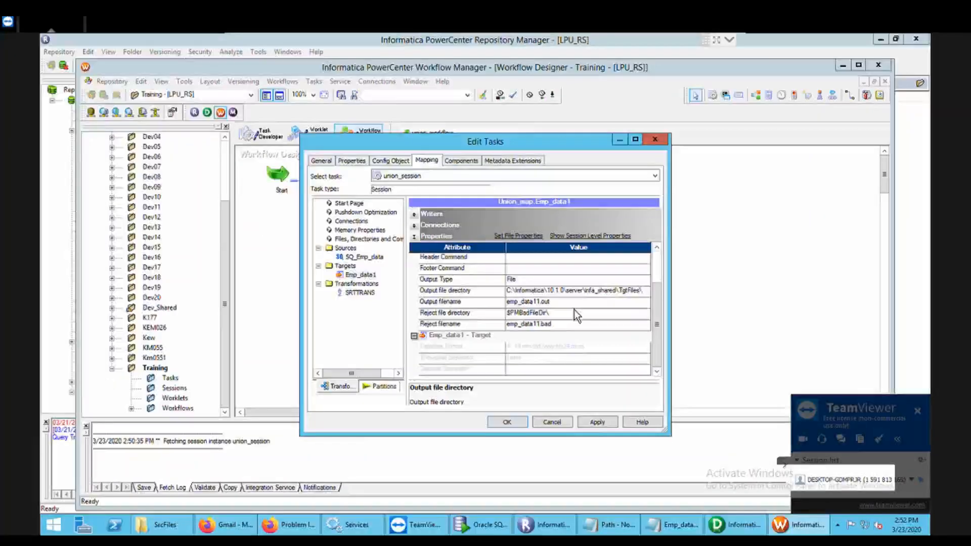
Step: Set the output filename of the Emp_data1 target to union_out.txt
key(Down)
key(BackSpace)
key(BackSpace)
key(BackSpace)
key(BackSpace)
key(BackSpace)
key(BackSpace)
key(BackSpace)
key(BackSpace)
key(BackSpace)
key(BackSpace)
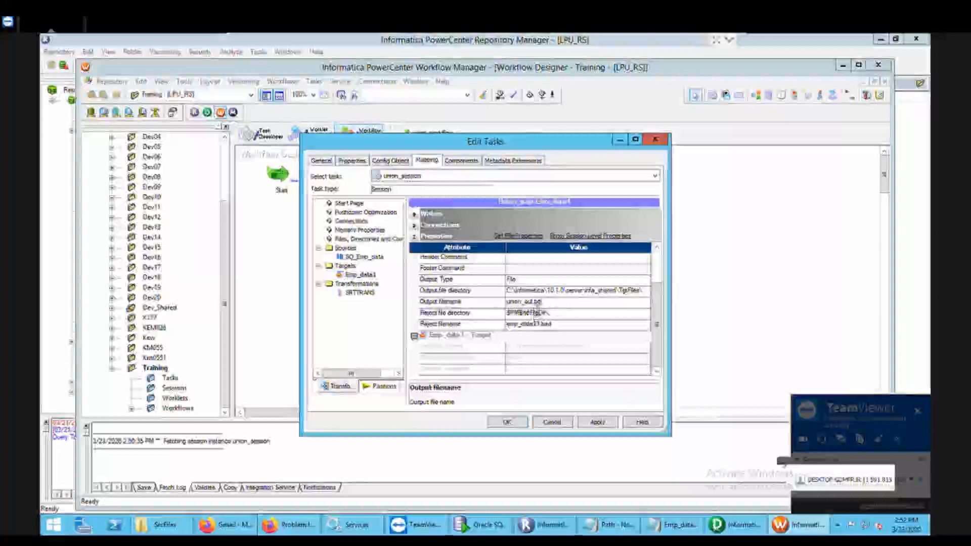
Step: Check the source filename of SQ_Emp_data and accept the union_session task settings
click(363, 257)
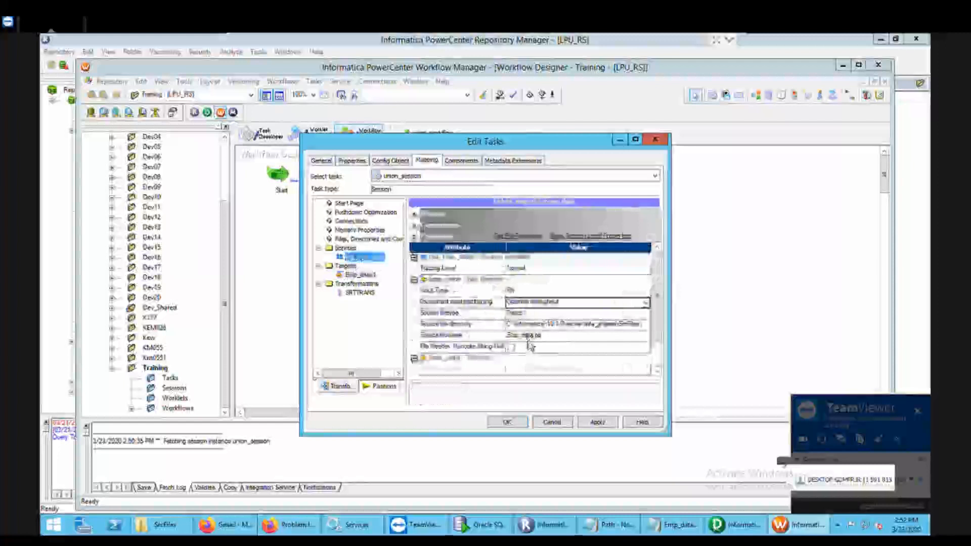
click(526, 336)
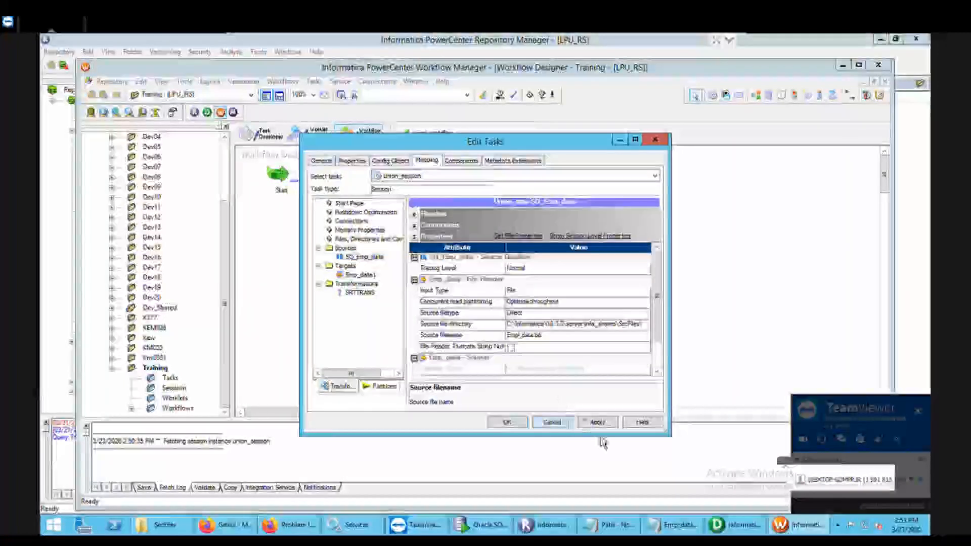
click(521, 426)
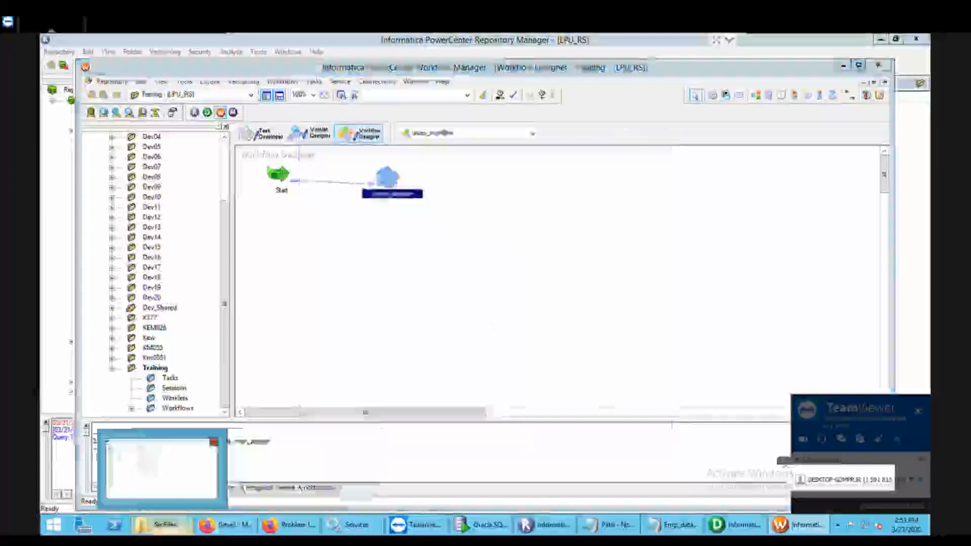
Step: Switch to File Explorer, go up from SrcFiles to infa_shared, and locate the TgtFiles and SrcFiles folders
click(173, 495)
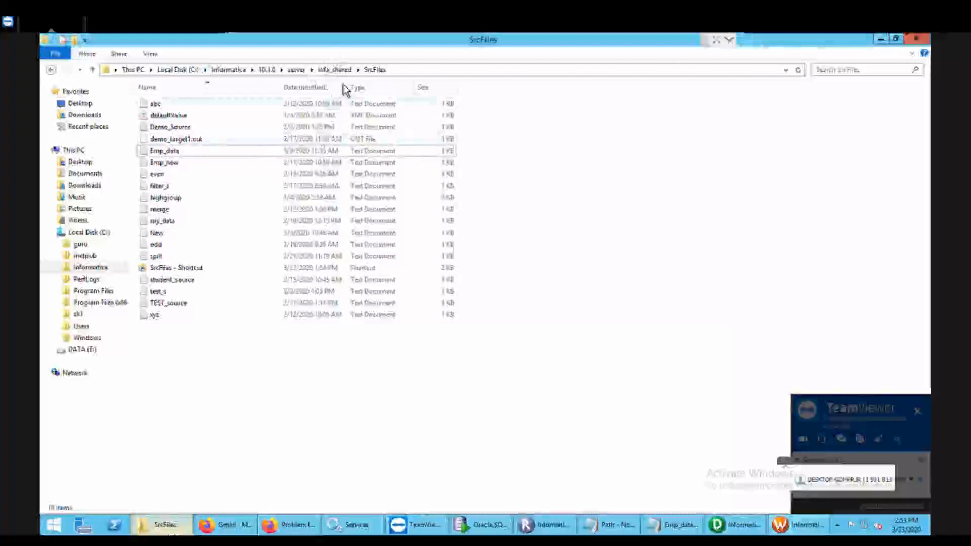
click(336, 70)
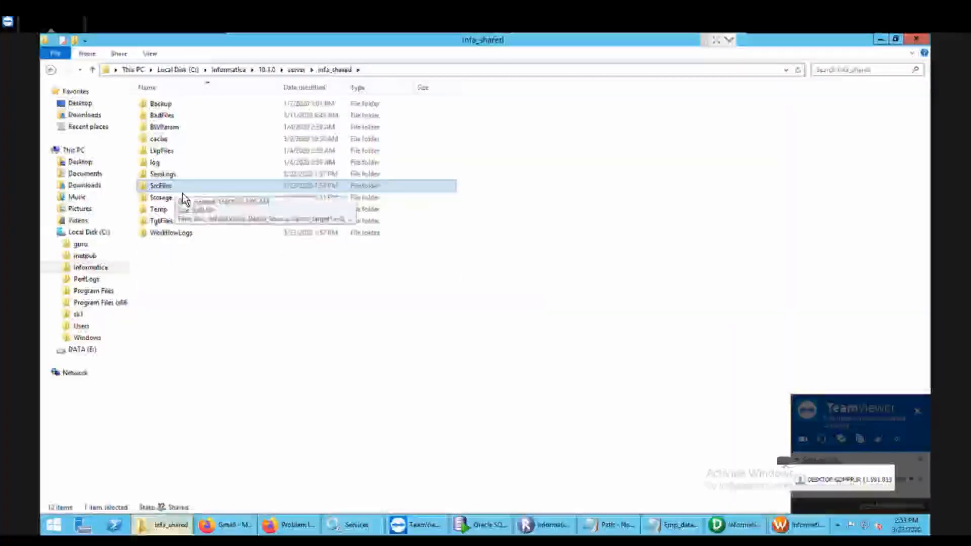
click(170, 222)
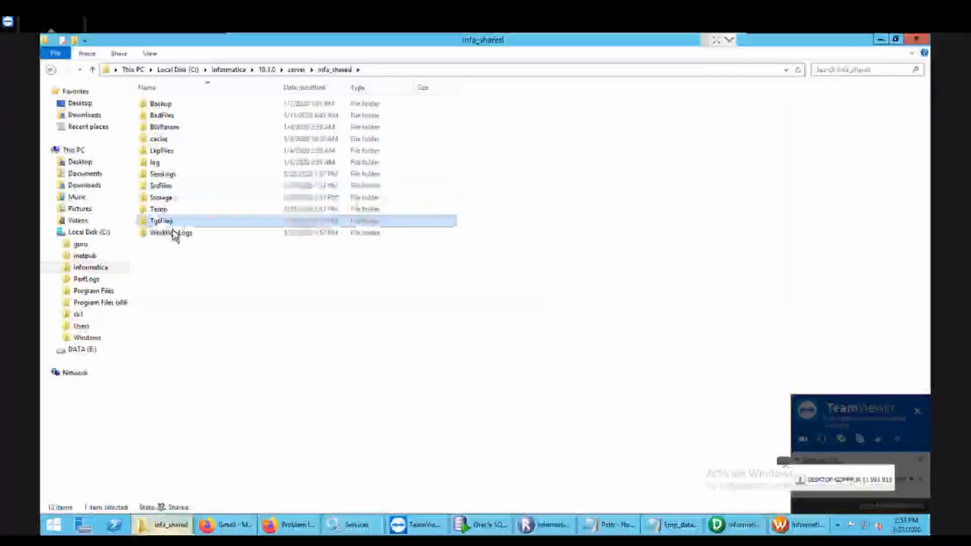
click(204, 189)
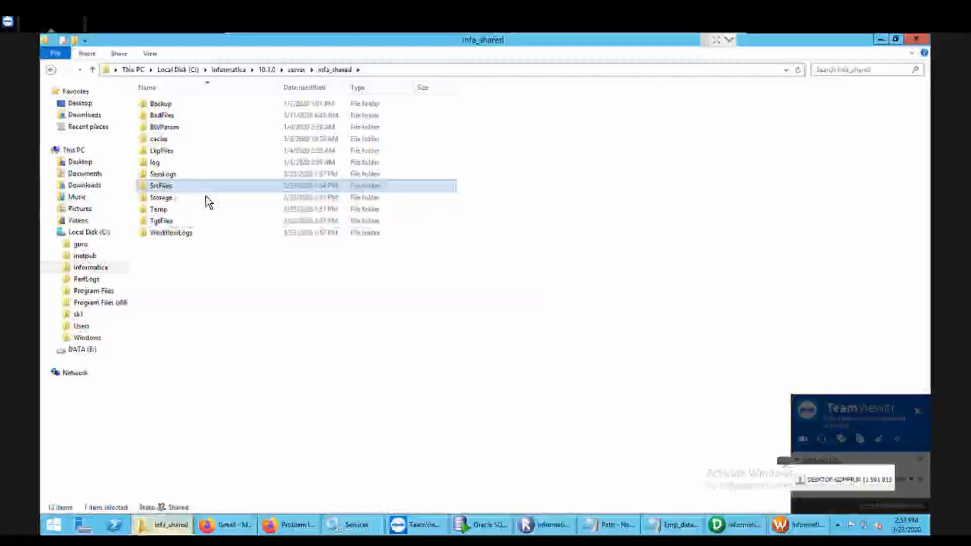
Step: Open the SrcFiles folder, review the Emp_data source file in Notepad and close it, and open the TgtFiles folder
key(Return)
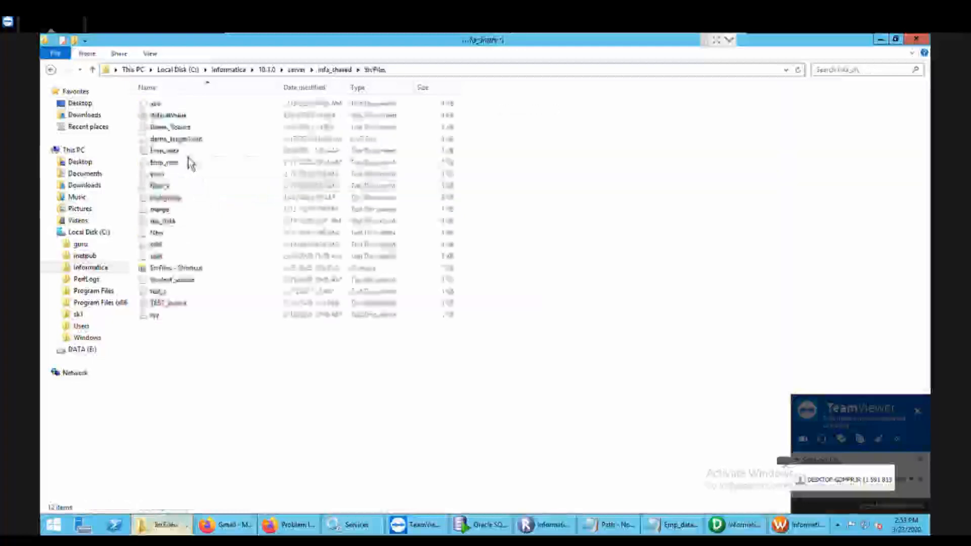
click(188, 155)
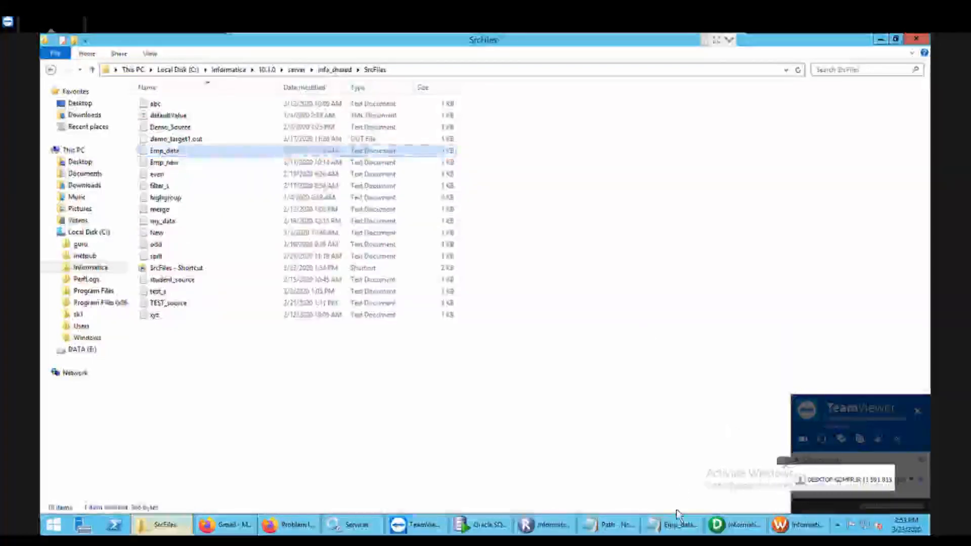
click(678, 526)
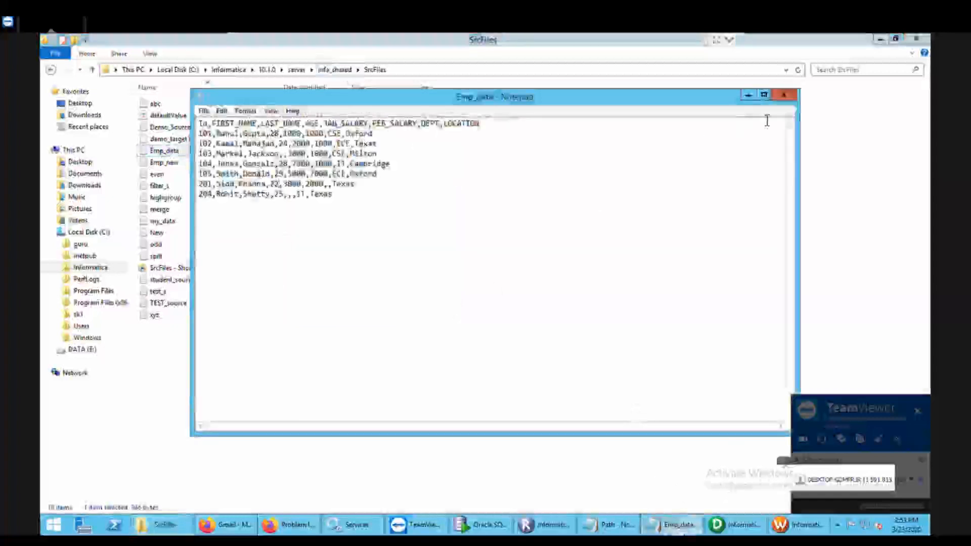
click(784, 95)
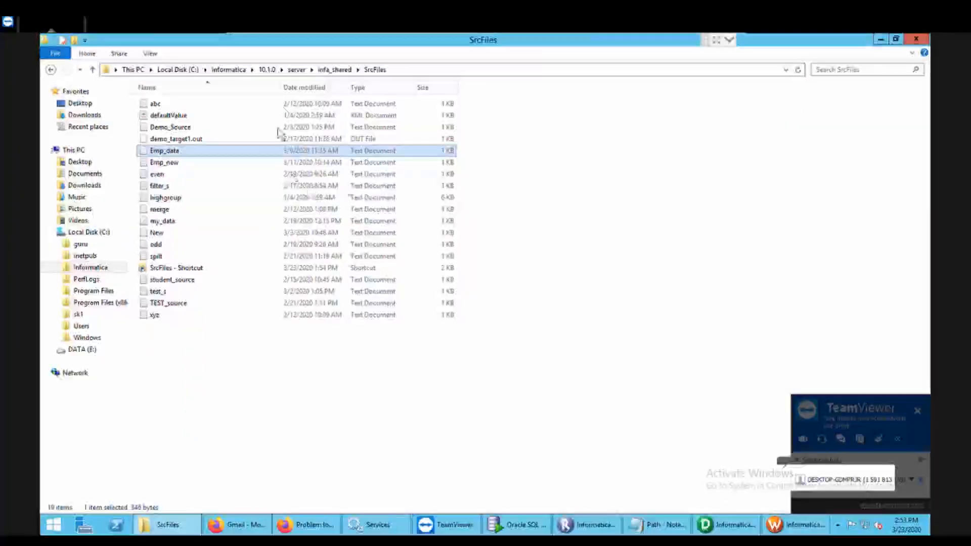
click(334, 71)
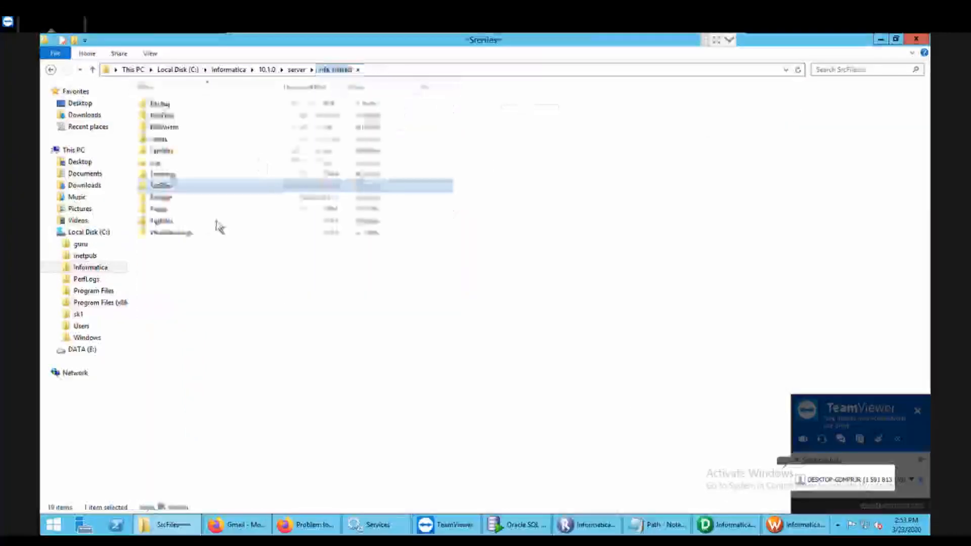
double_click(193, 221)
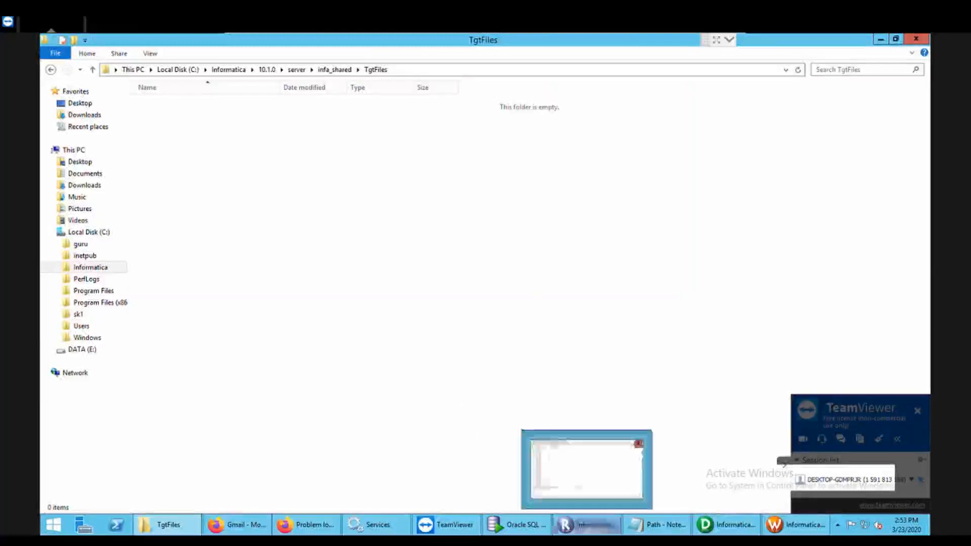
Step: Switch to PowerCenter Workflow Manager, save union_workflow, check its validation message, and start the workflow
click(796, 524)
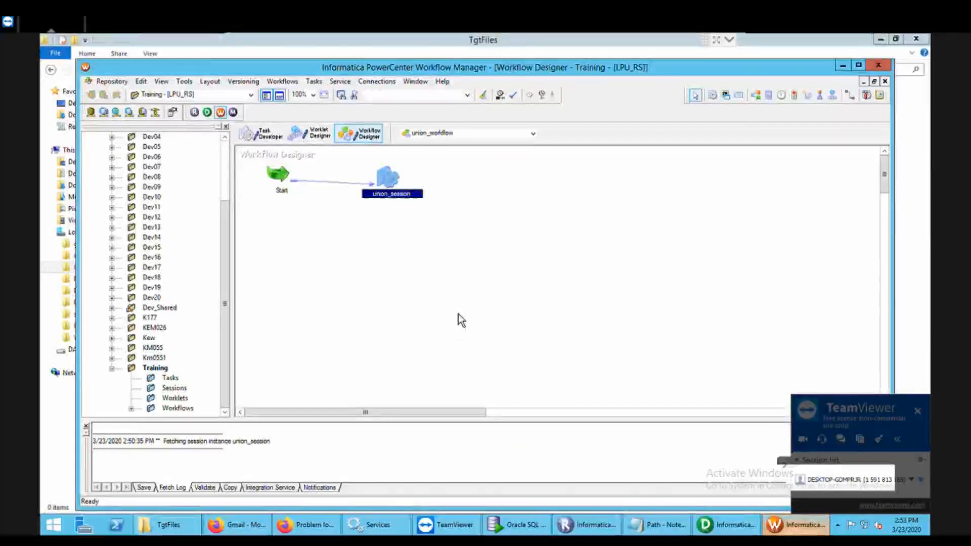
key(ctrl+s)
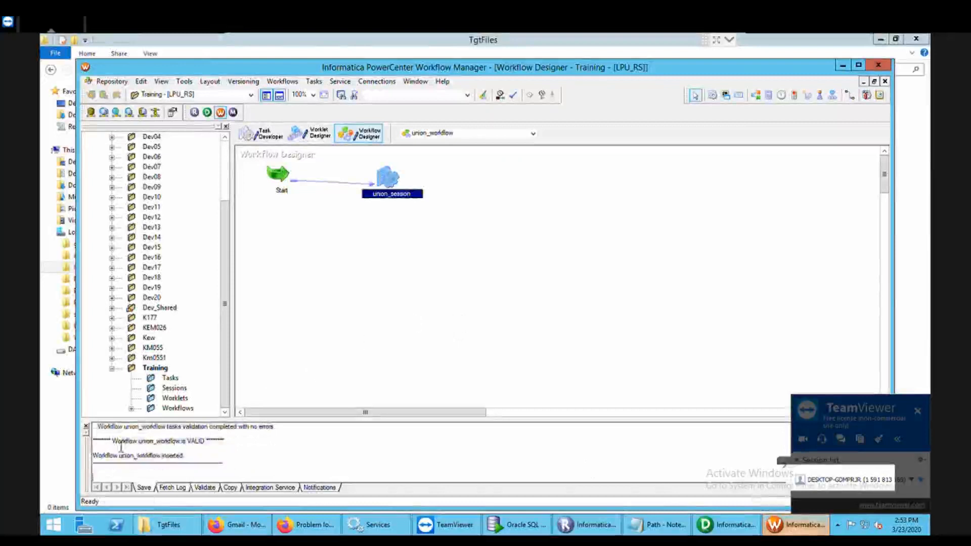
drag(113, 442, 214, 446)
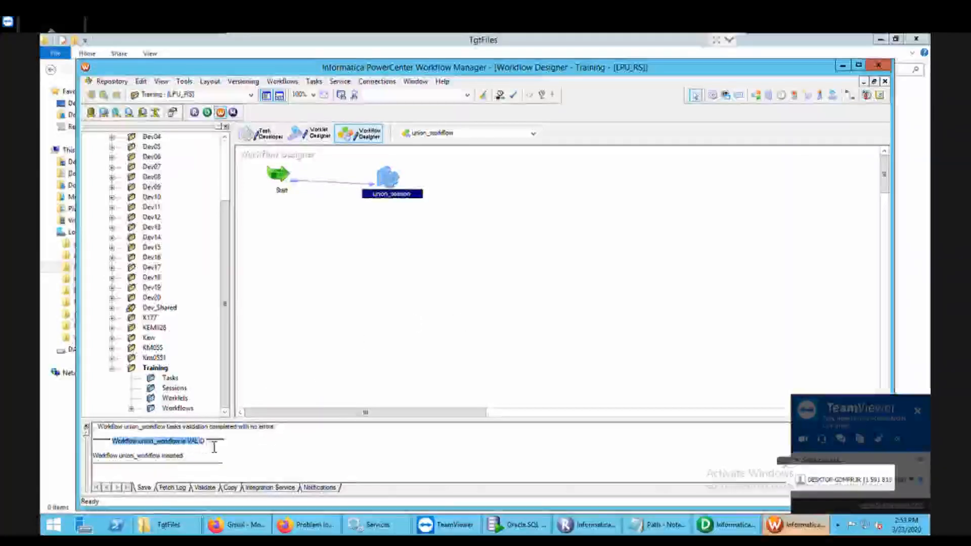
click(214, 446)
click(532, 223)
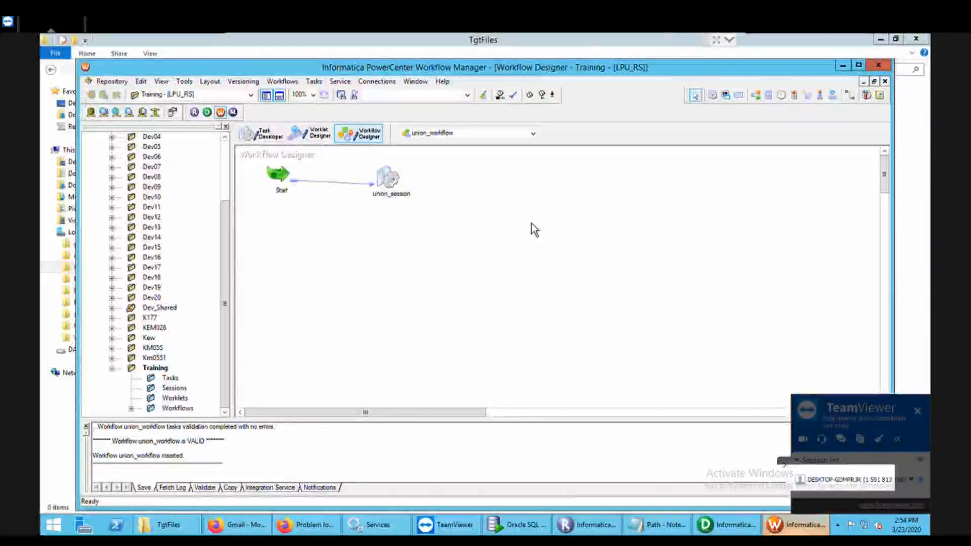
right_click(532, 223)
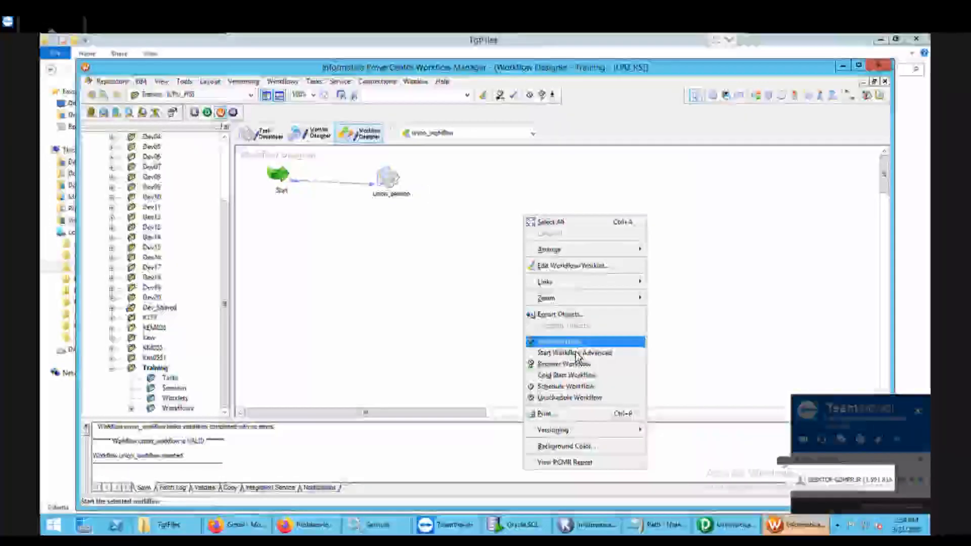
click(575, 352)
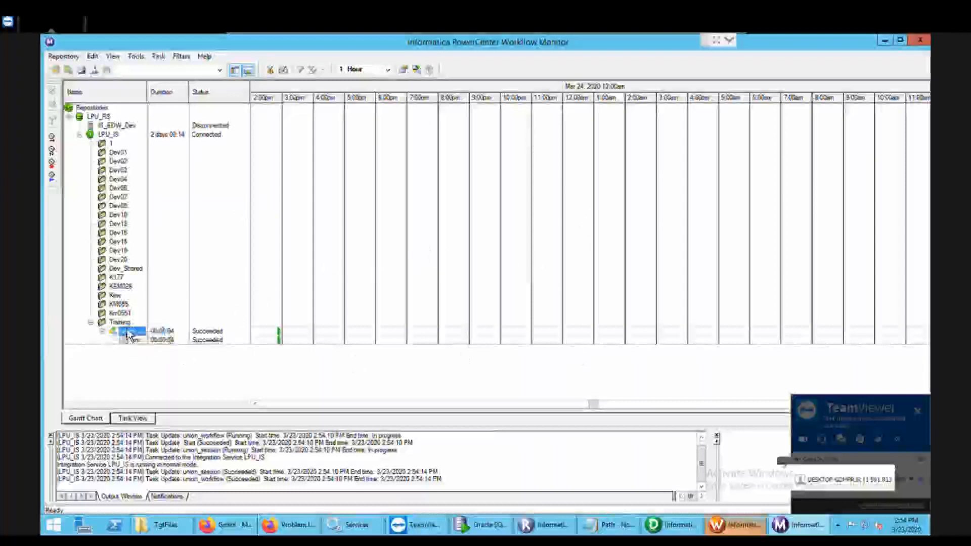
Step: Widen the Name column in Workflow Monitor and check the run status of union_workflow and union_session
key(Up)
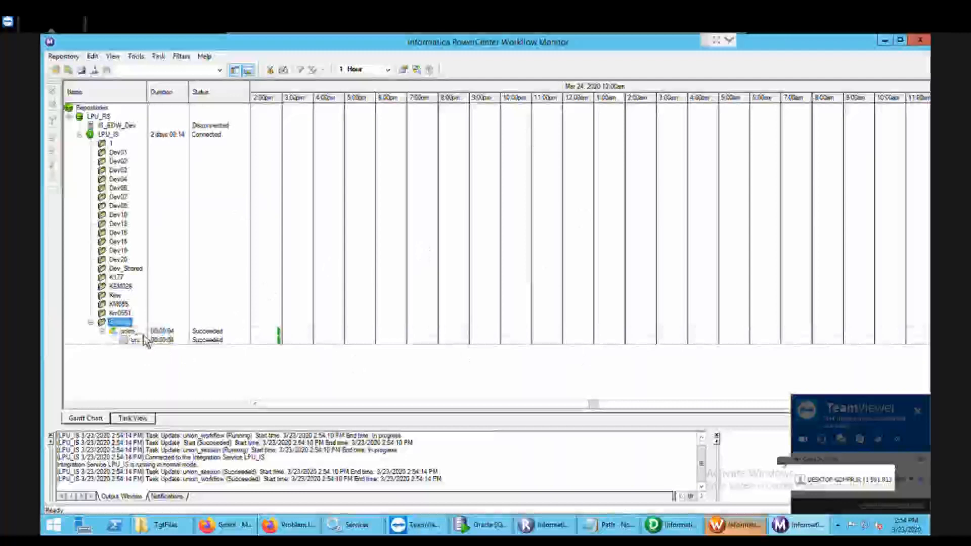
click(141, 335)
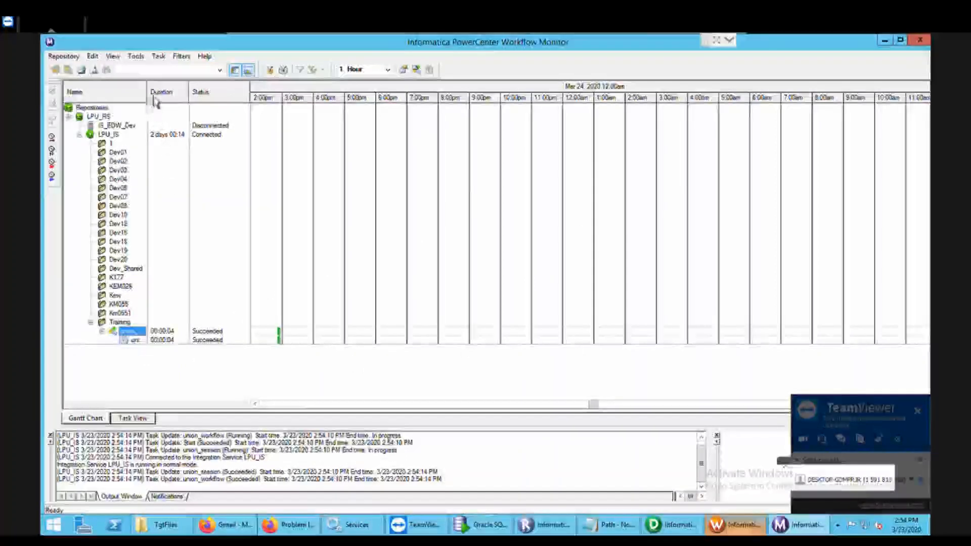
drag(153, 93, 191, 93)
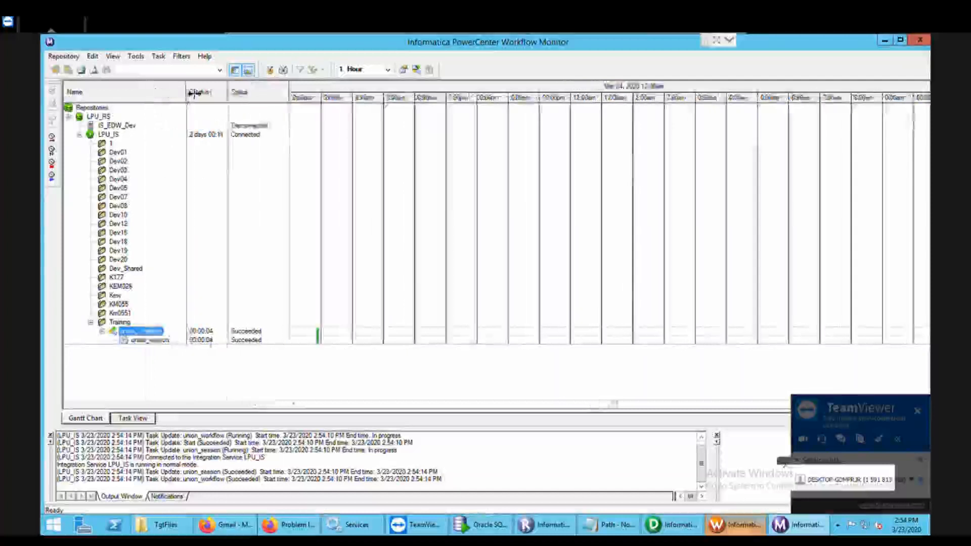
click(164, 345)
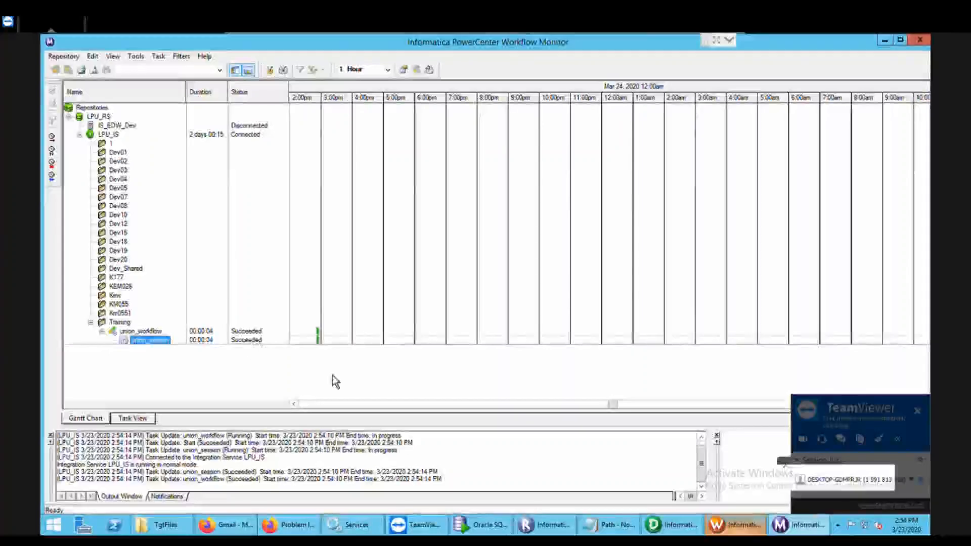
Step: Switch to File Explorer and open the union_out file from the TgtFiles folder
mouse_move(483, 525)
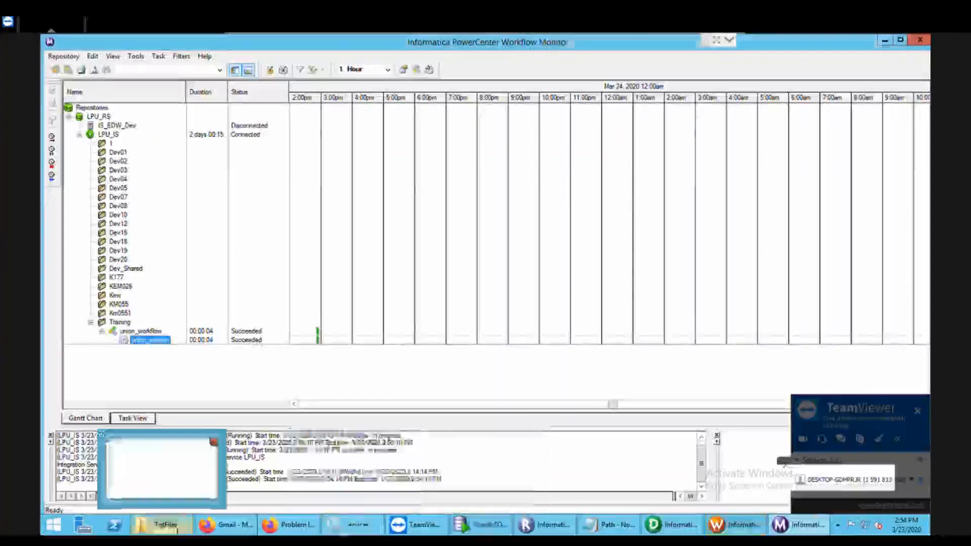
click(162, 525)
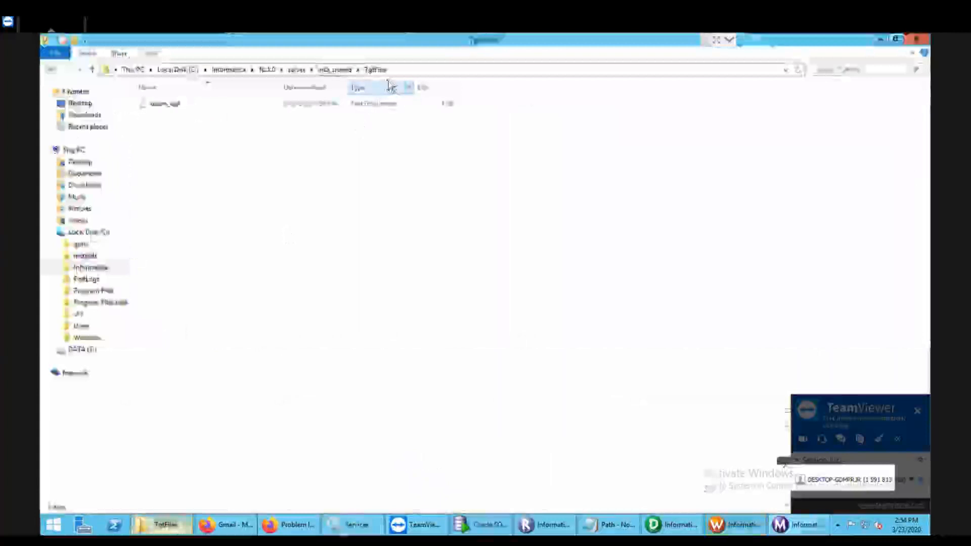
click(306, 114)
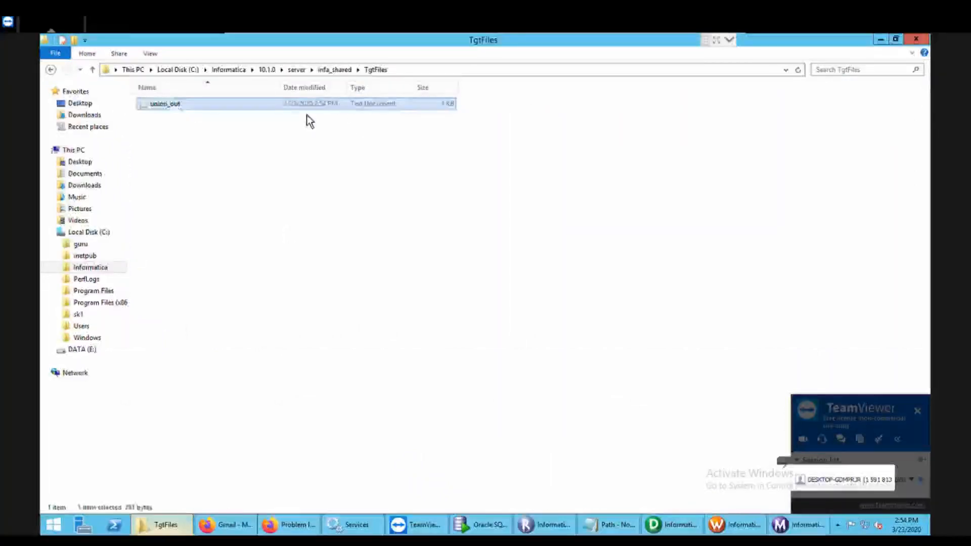
double_click(306, 115)
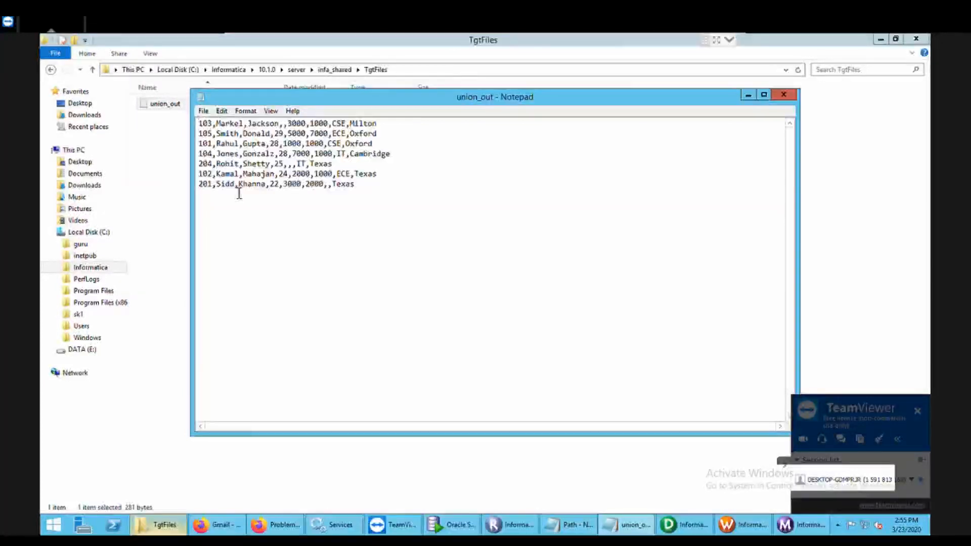
Step: Examine the AGE values in union_out row by row, including the blank age and the records sharing the same age
click(284, 123)
double_click(207, 125)
click(214, 124)
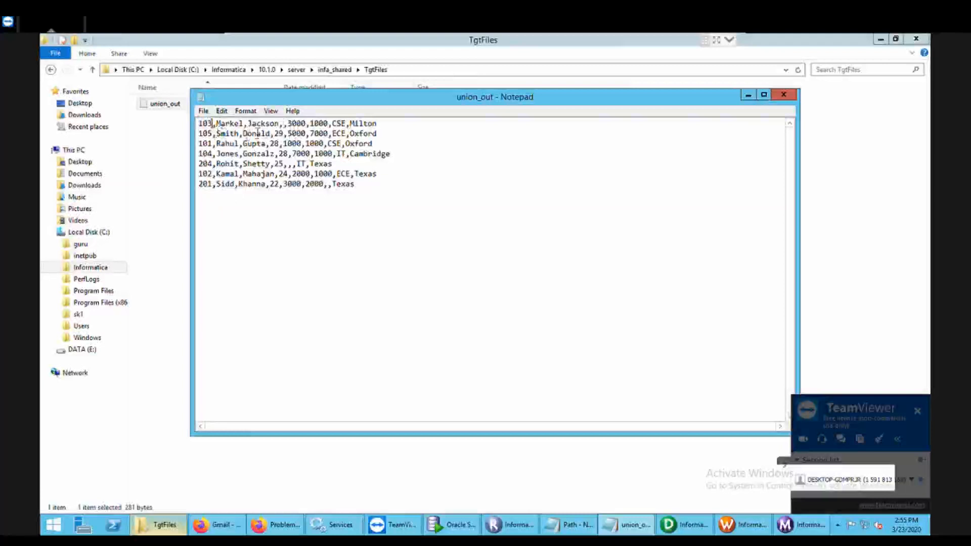
click(284, 125)
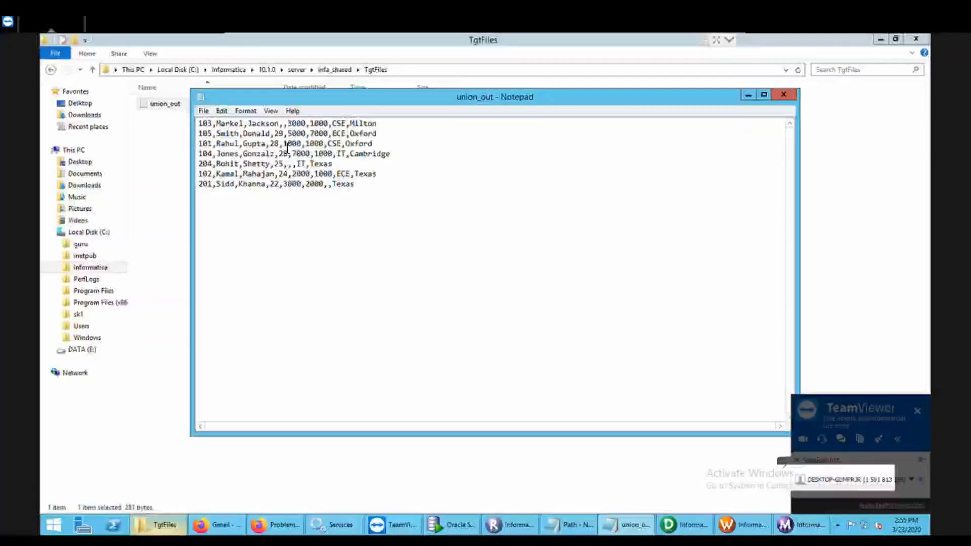
drag(279, 144, 274, 146)
double_click(284, 154)
drag(283, 164, 288, 175)
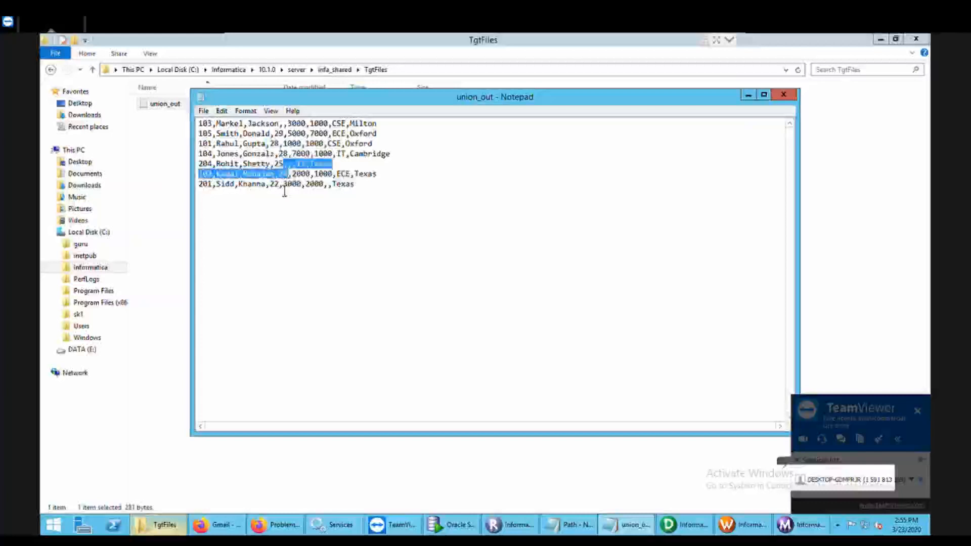
click(285, 192)
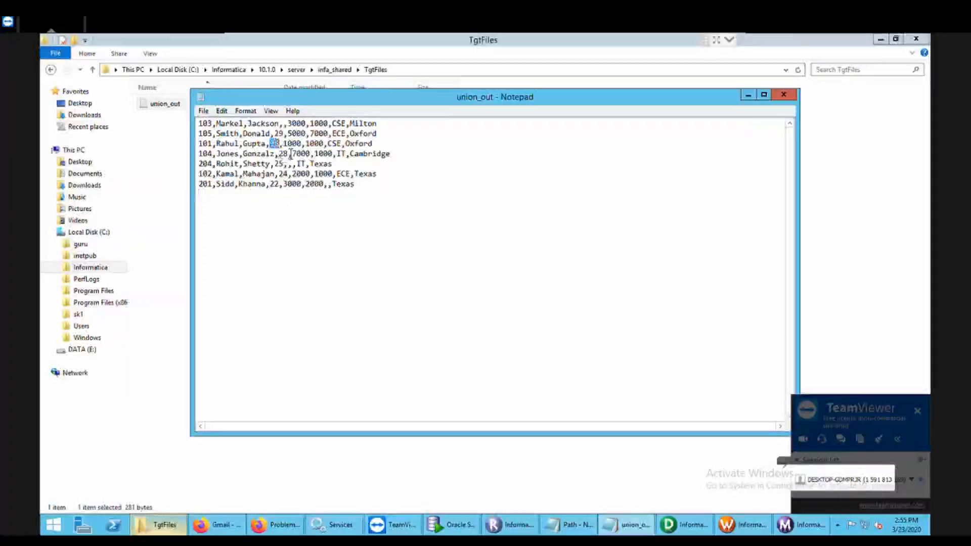
drag(270, 144, 294, 160)
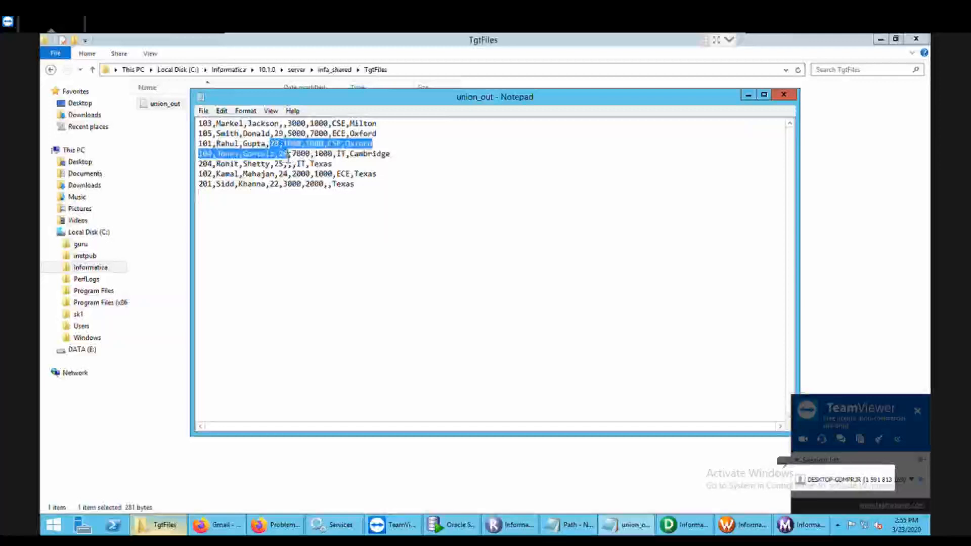
click(279, 144)
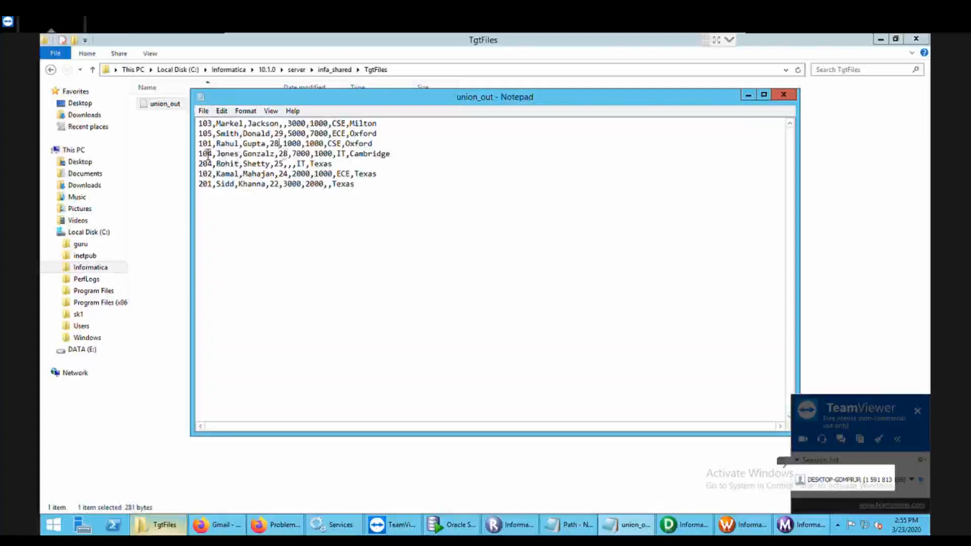
drag(198, 143, 382, 146)
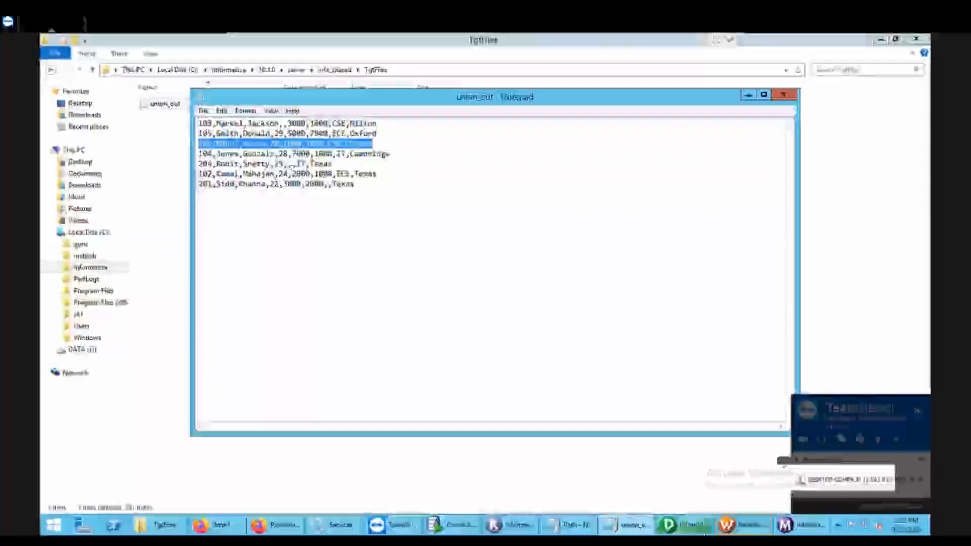
Step: Switch to PowerCenter Designer, open the SRTTRANS sorter in Union_map for editing, and review its ports and properties
click(697, 526)
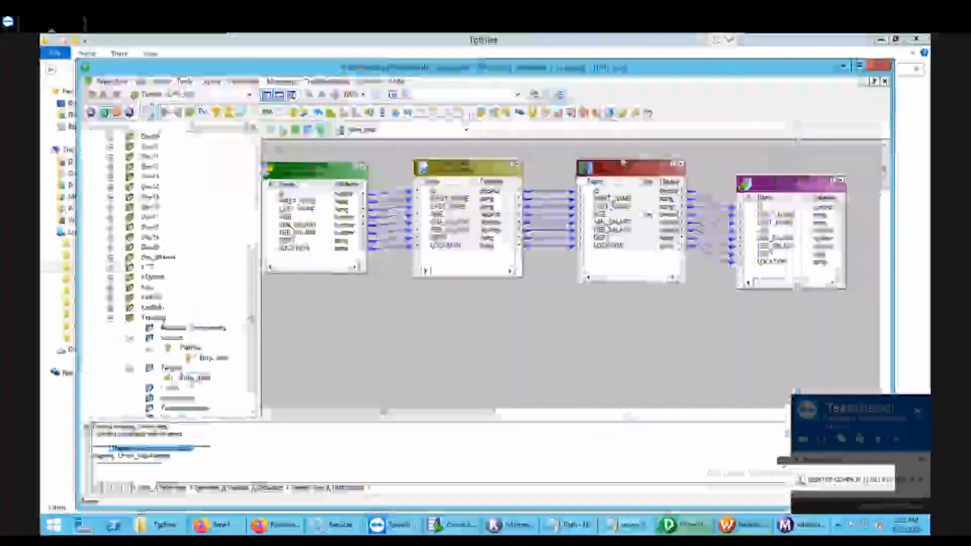
click(628, 181)
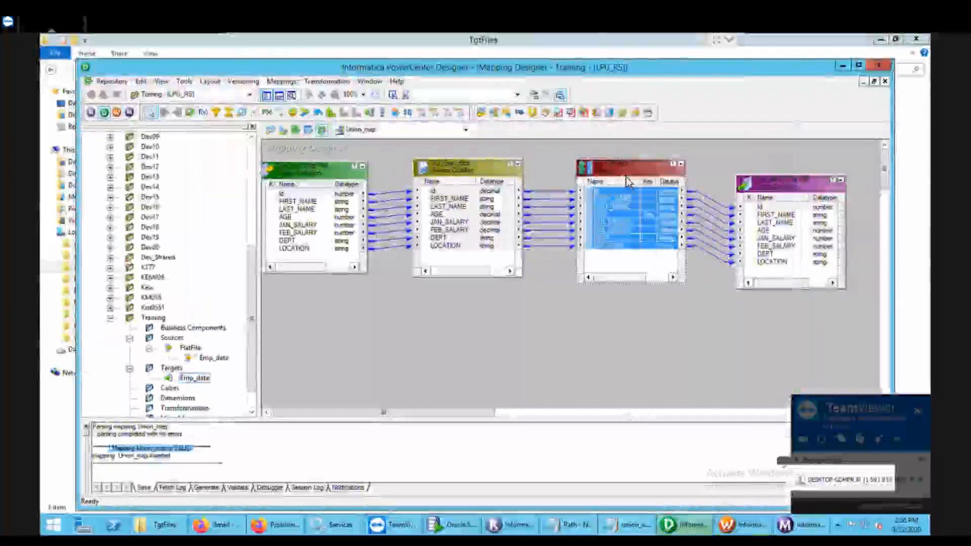
right_click(625, 174)
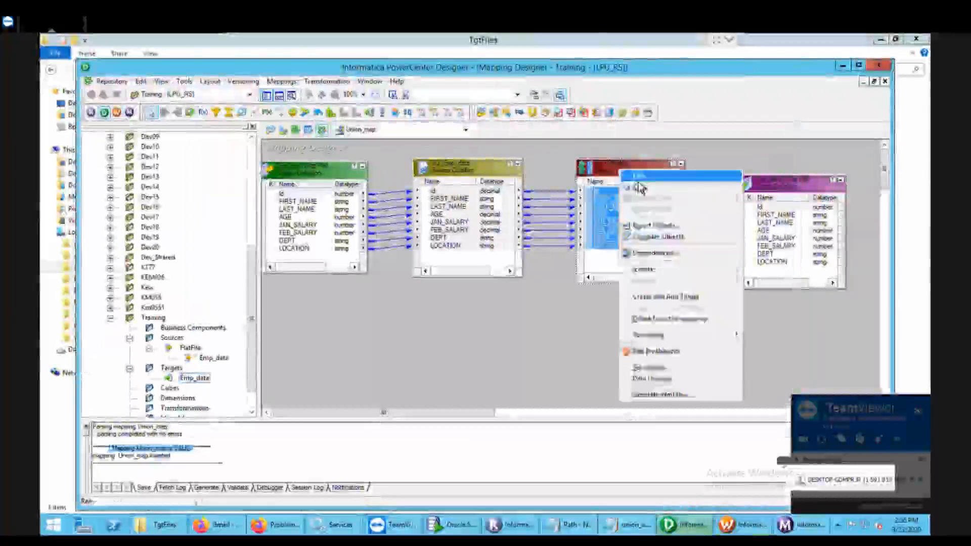
click(638, 176)
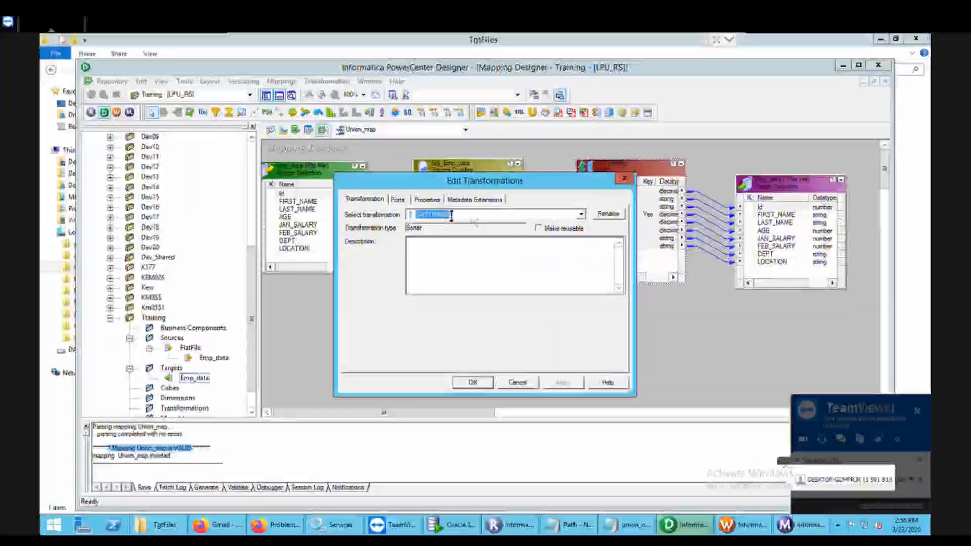
click(398, 199)
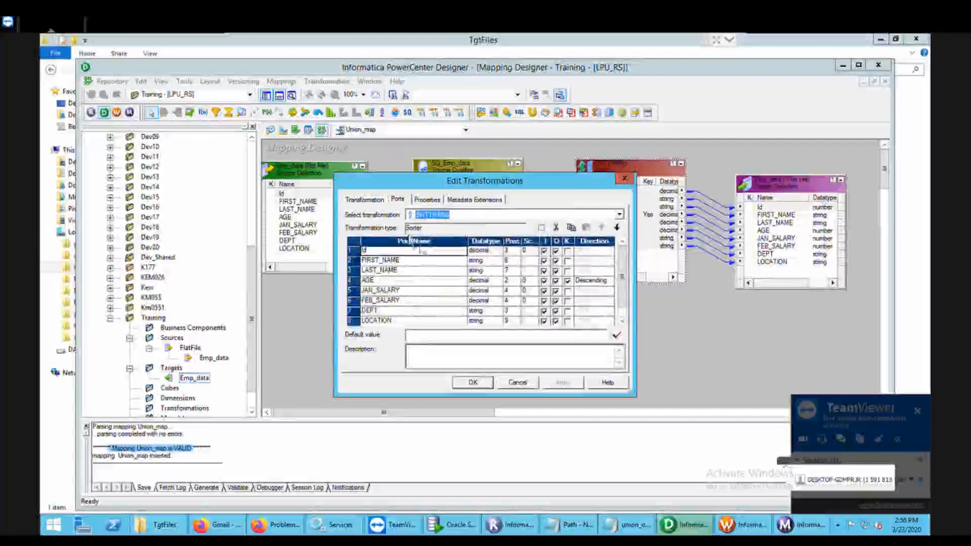
click(427, 199)
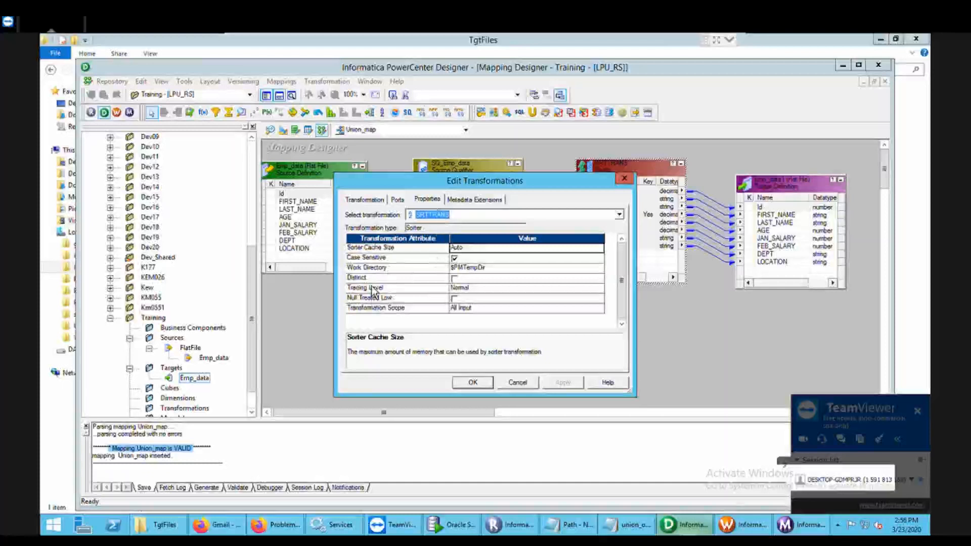
Step: Recheck the union_out file in Notepad and enable the Null Treated Low and Distinct properties of the SRTTRANS sorter
click(379, 299)
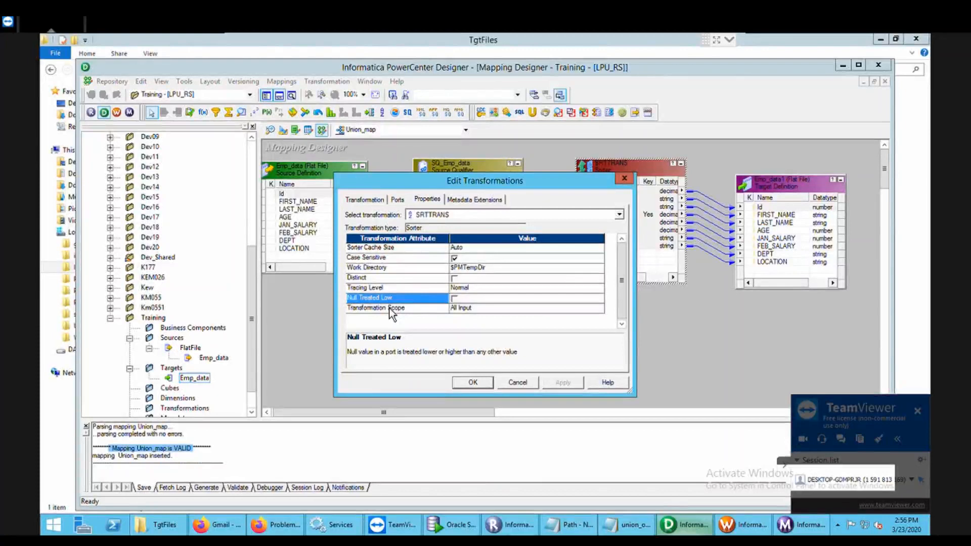
click(638, 526)
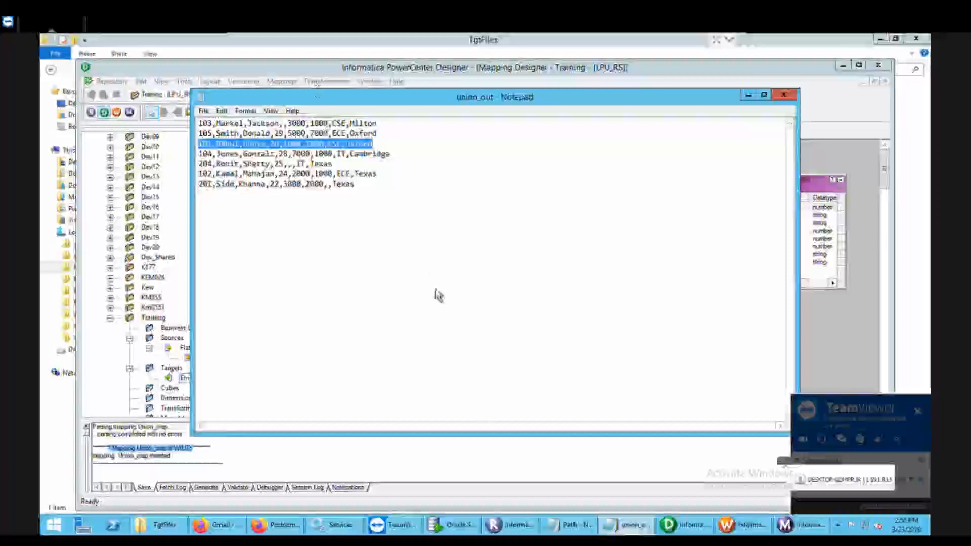
click(500, 467)
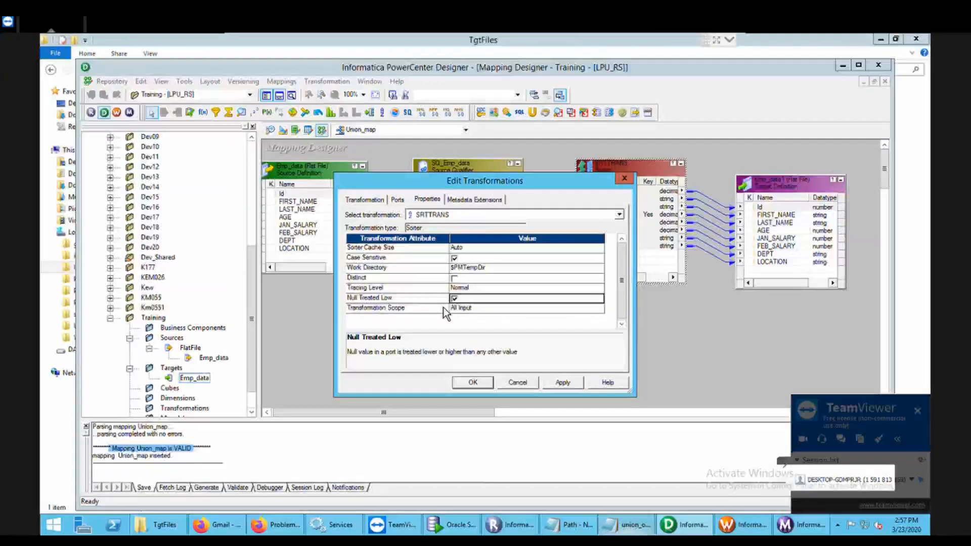
click(372, 279)
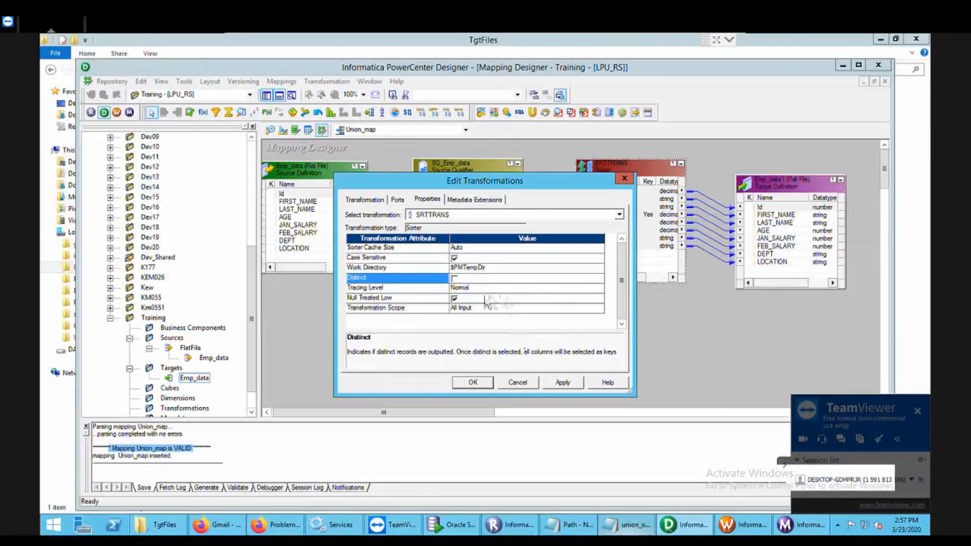
click(454, 278)
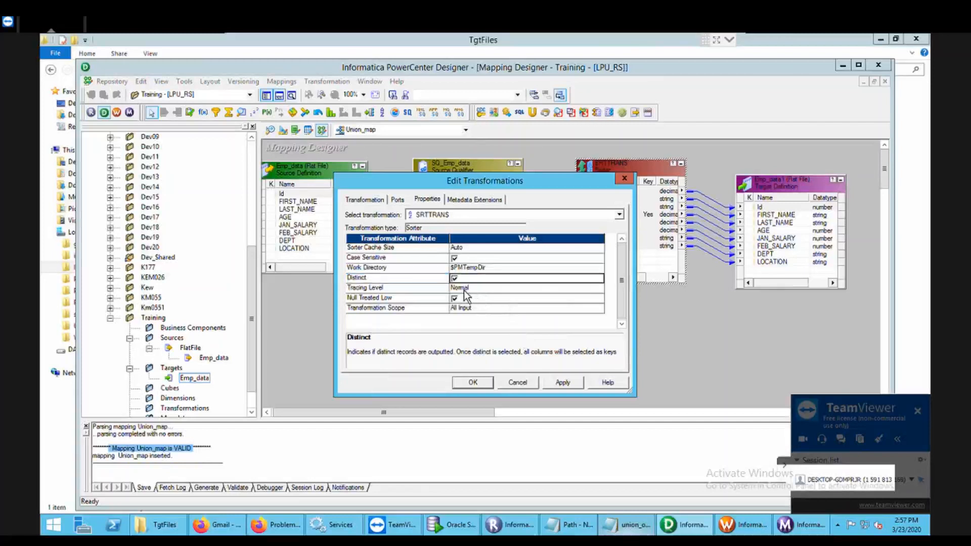